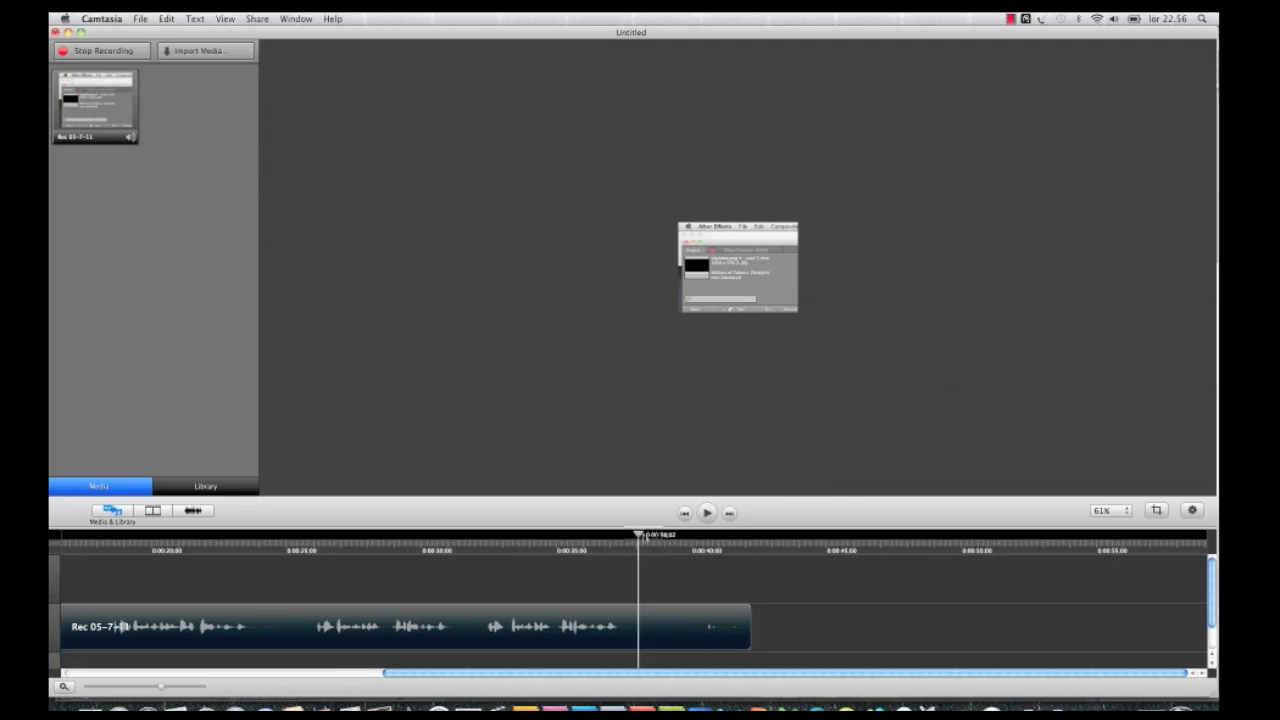
In Safari, scroll the Vector Tourists Travelers Silhouettes page down to its free 0,25 mb download link
left_click_drag(641, 538, 614, 538)
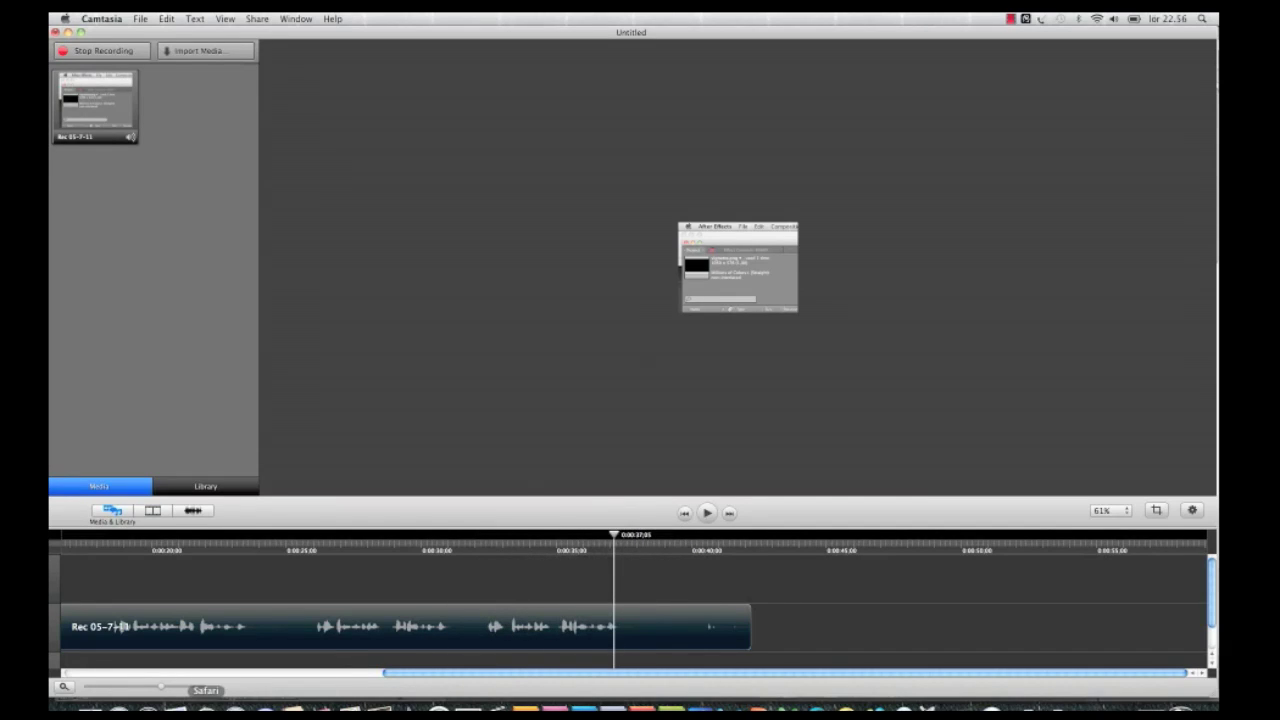
left_click(205, 706)
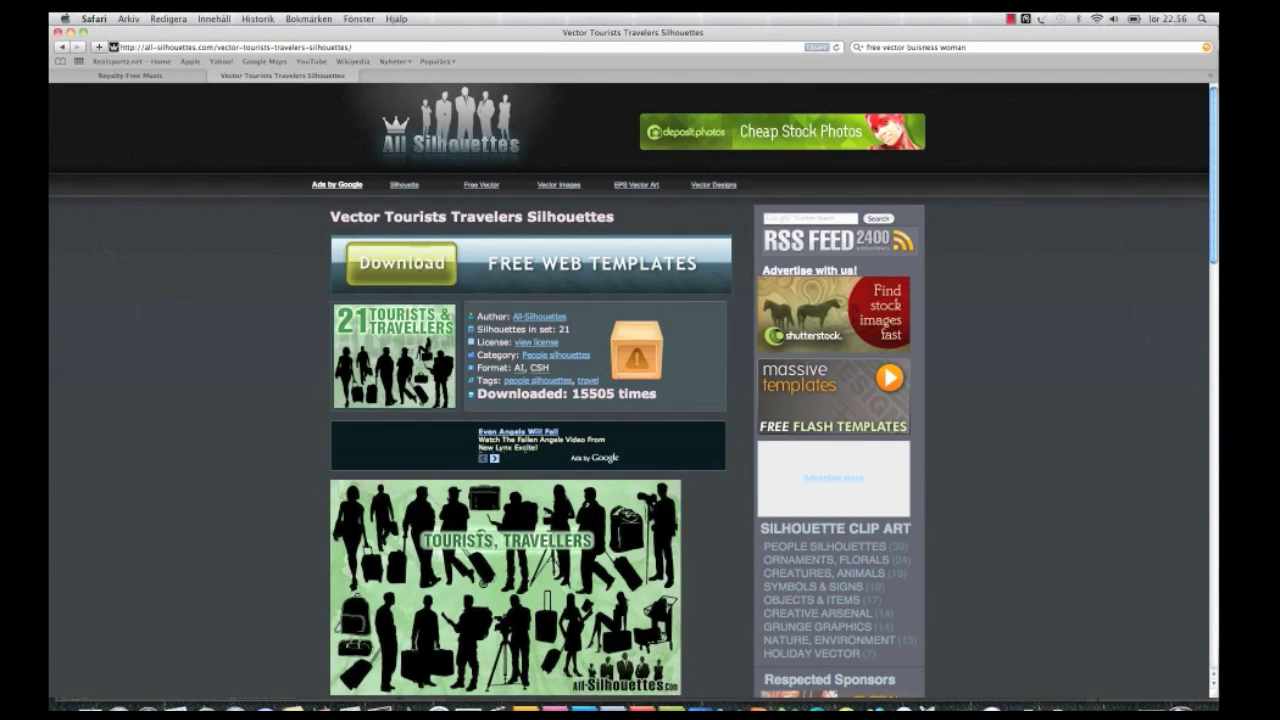
scroll(719, 572, "down", 12)
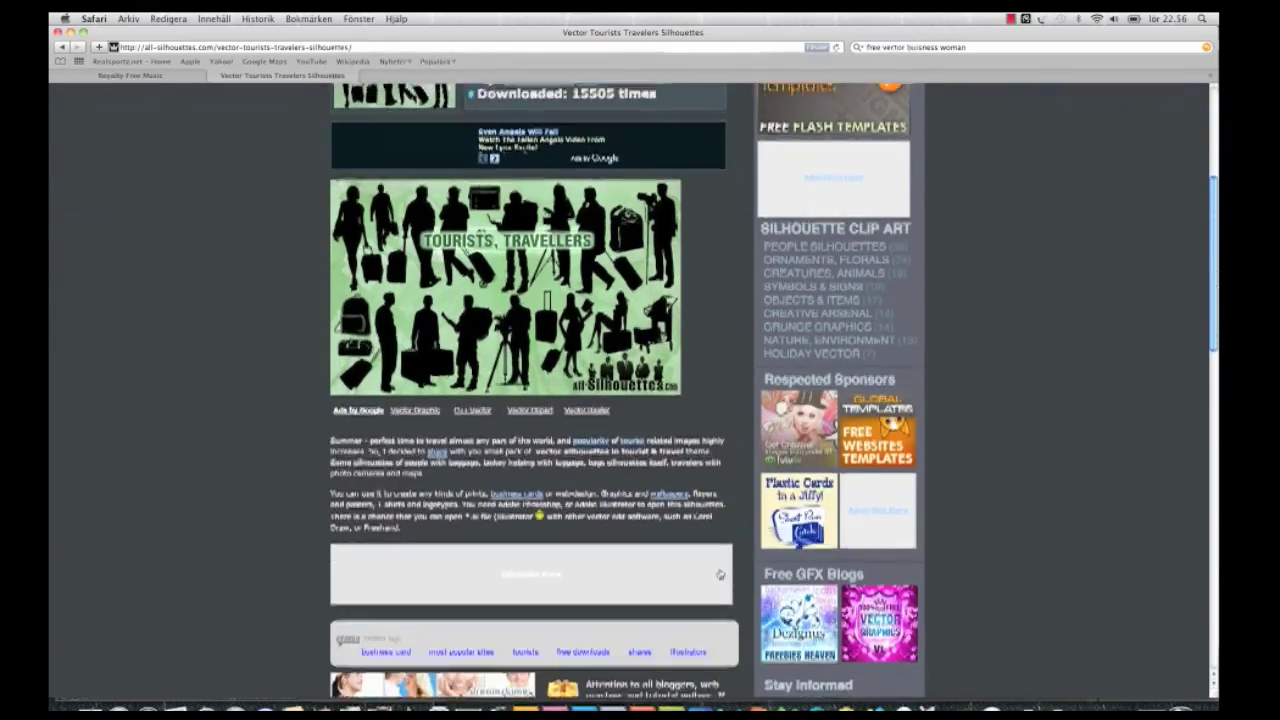
scroll(719, 572, "down", 5)
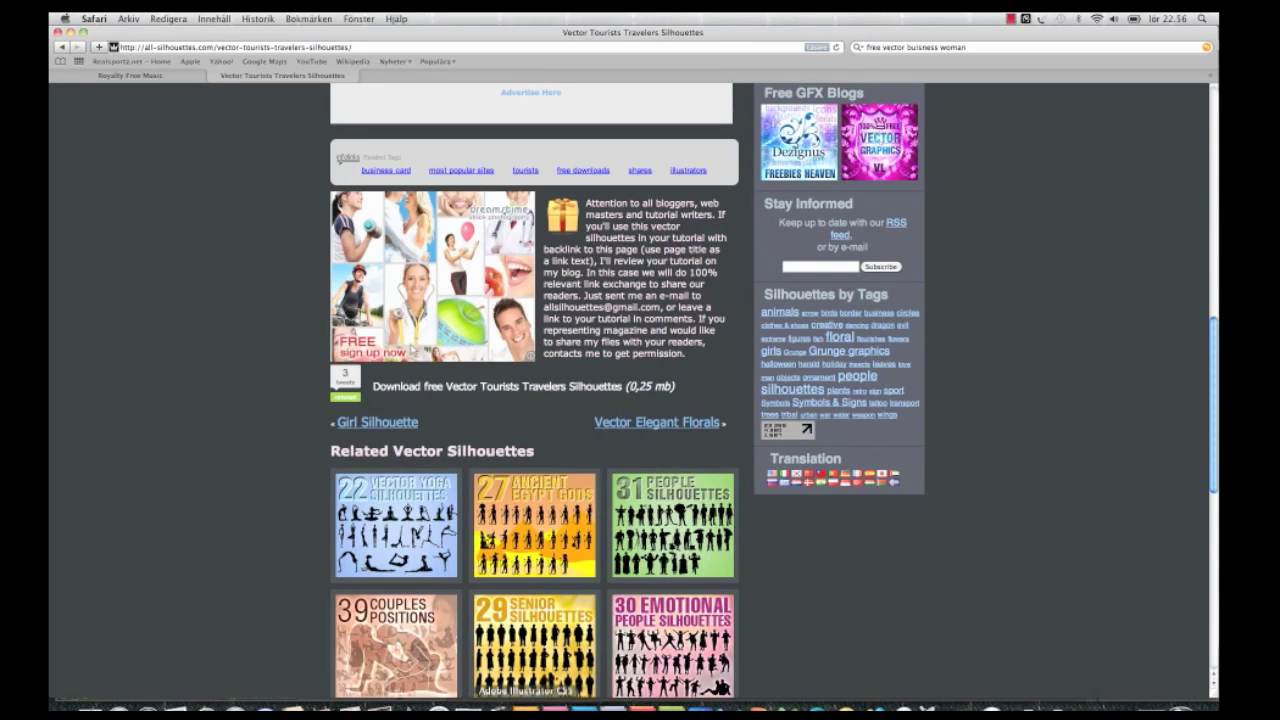
In Illustrator's travelling.ai, select the backpacker and the woman silhouette on the left
left_click(530, 705)
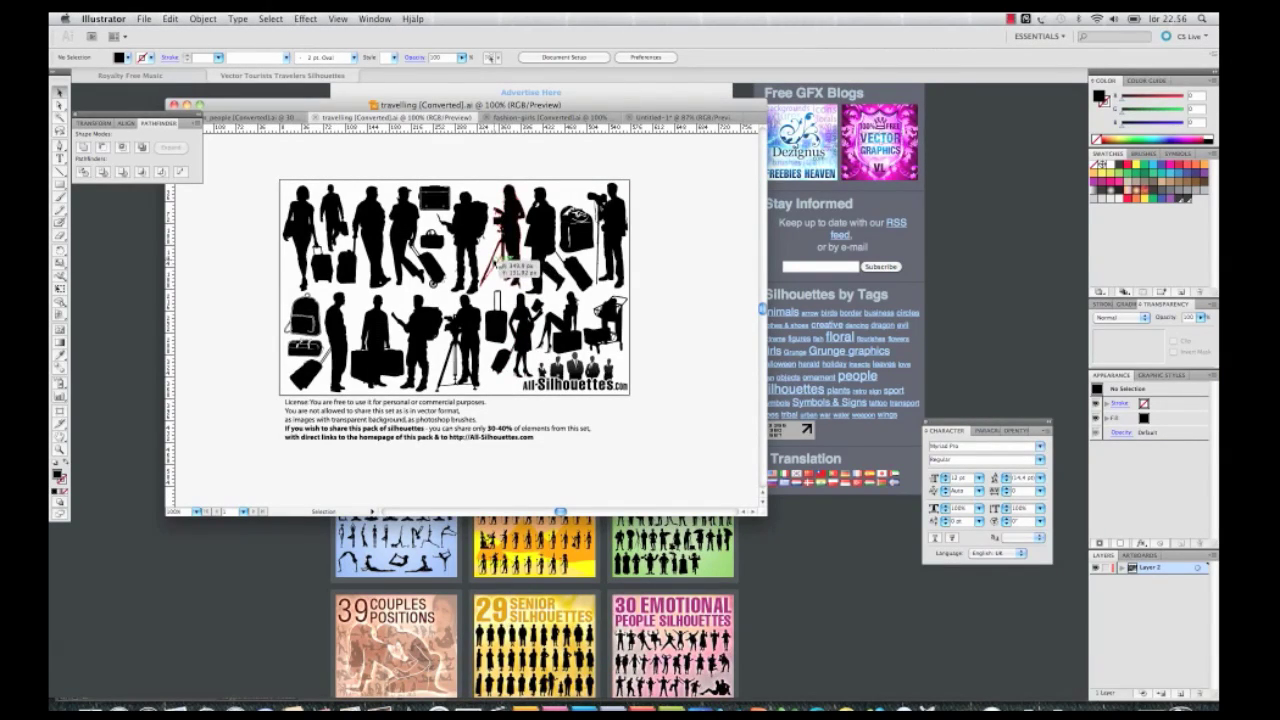
left_click(465, 240)
left_click(300, 240)
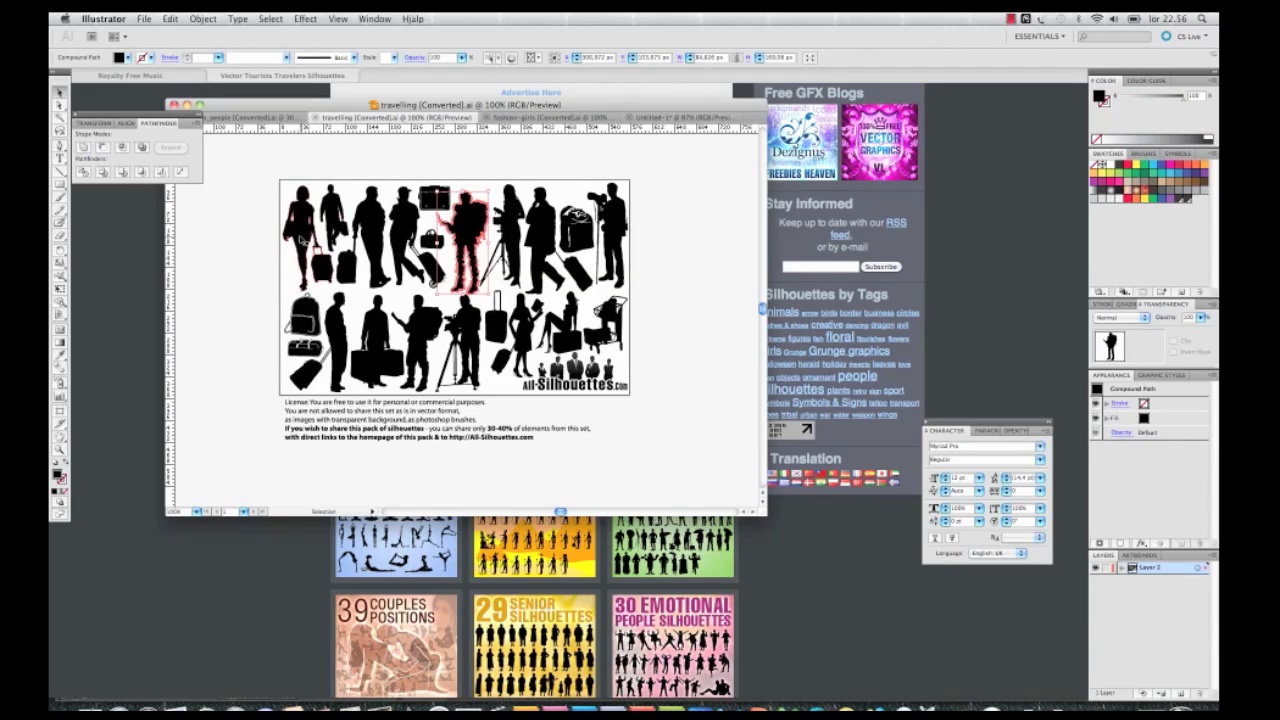
left_click(304, 240, "shift")
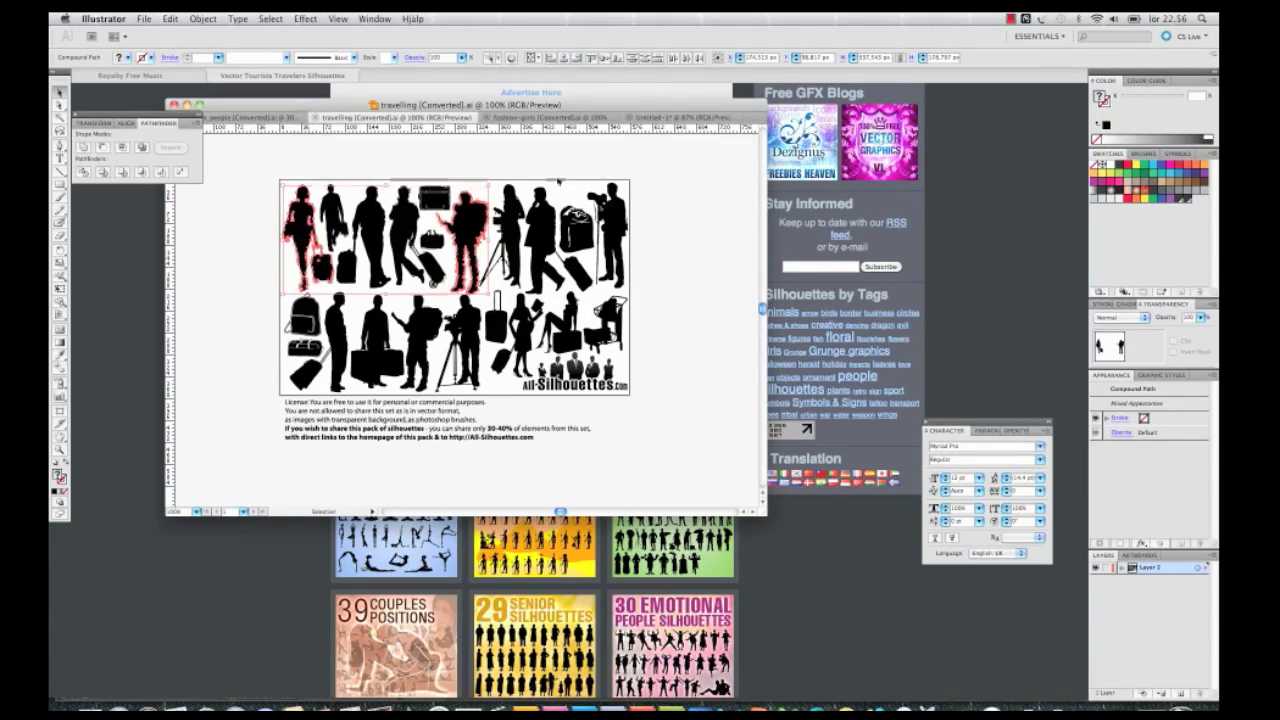
Marquee-select both brown traveller silhouettes in the Untitled-1 document
left_click(660, 117)
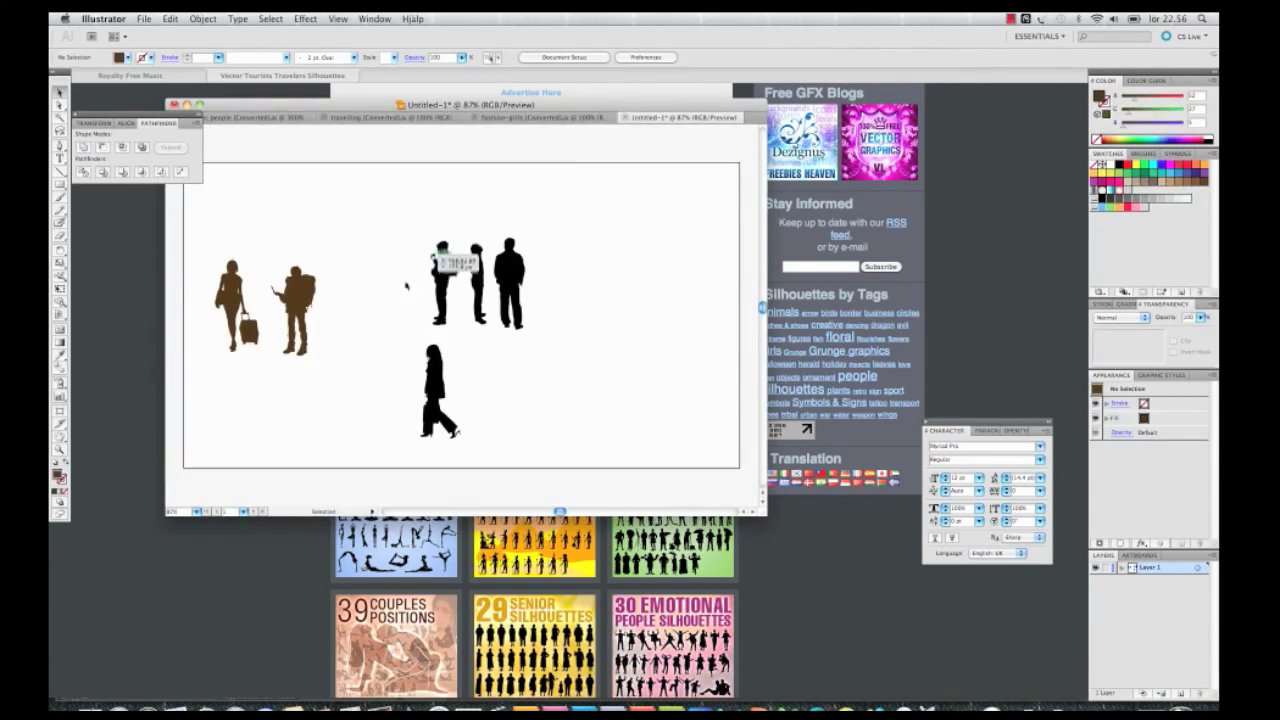
left_click_drag(211, 239, 357, 388)
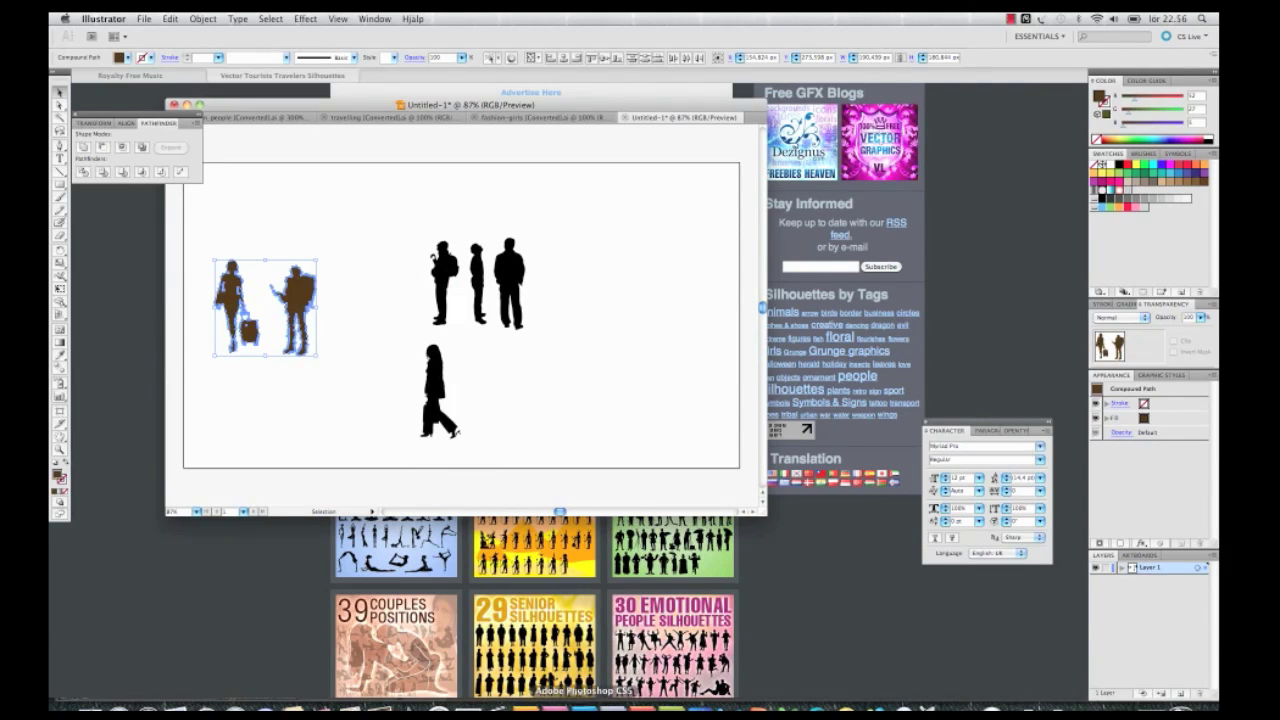
left_click(584, 708)
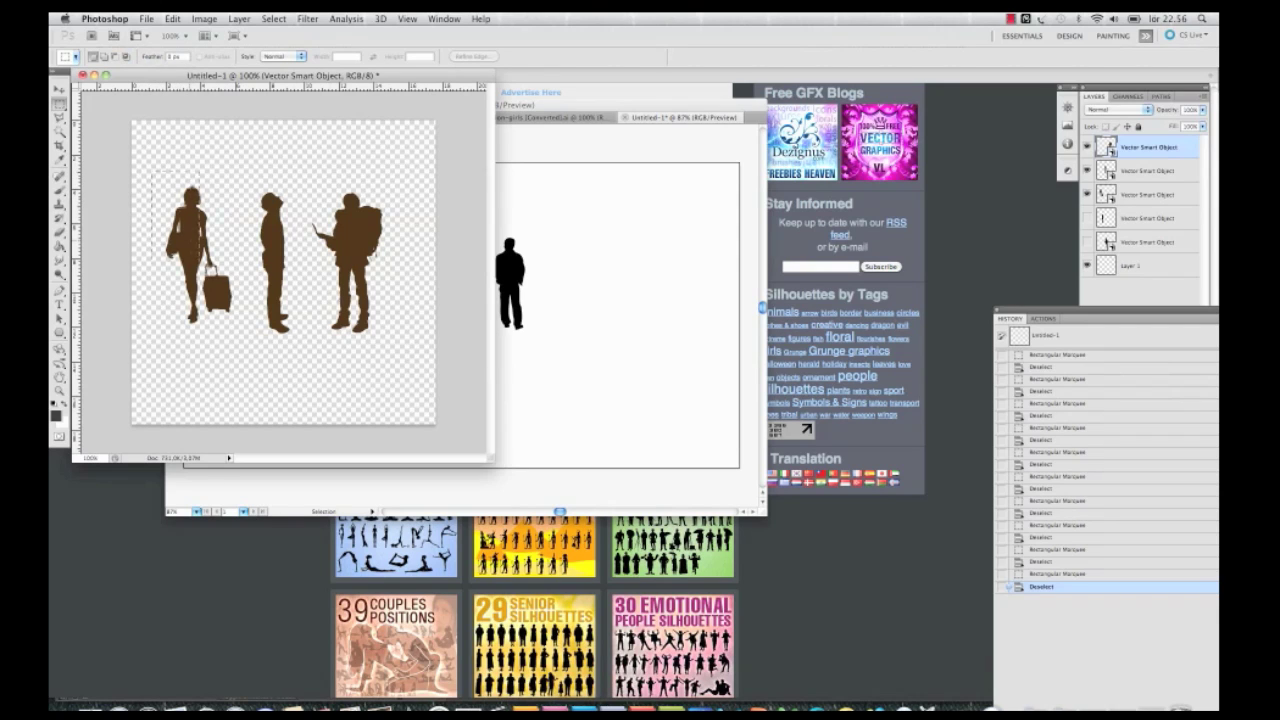
Crop the Photoshop canvas to a rectangle around the woman with the suitcase
left_click_drag(160, 240, 245, 345)
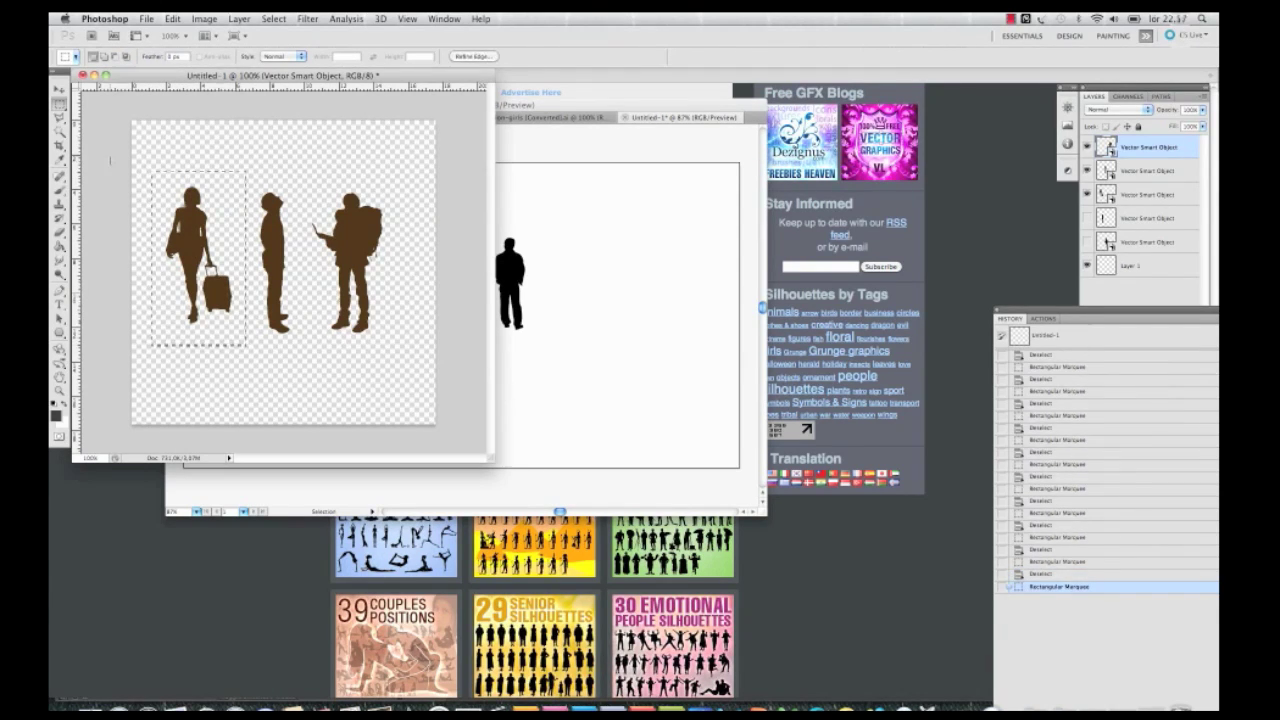
left_click(204, 19)
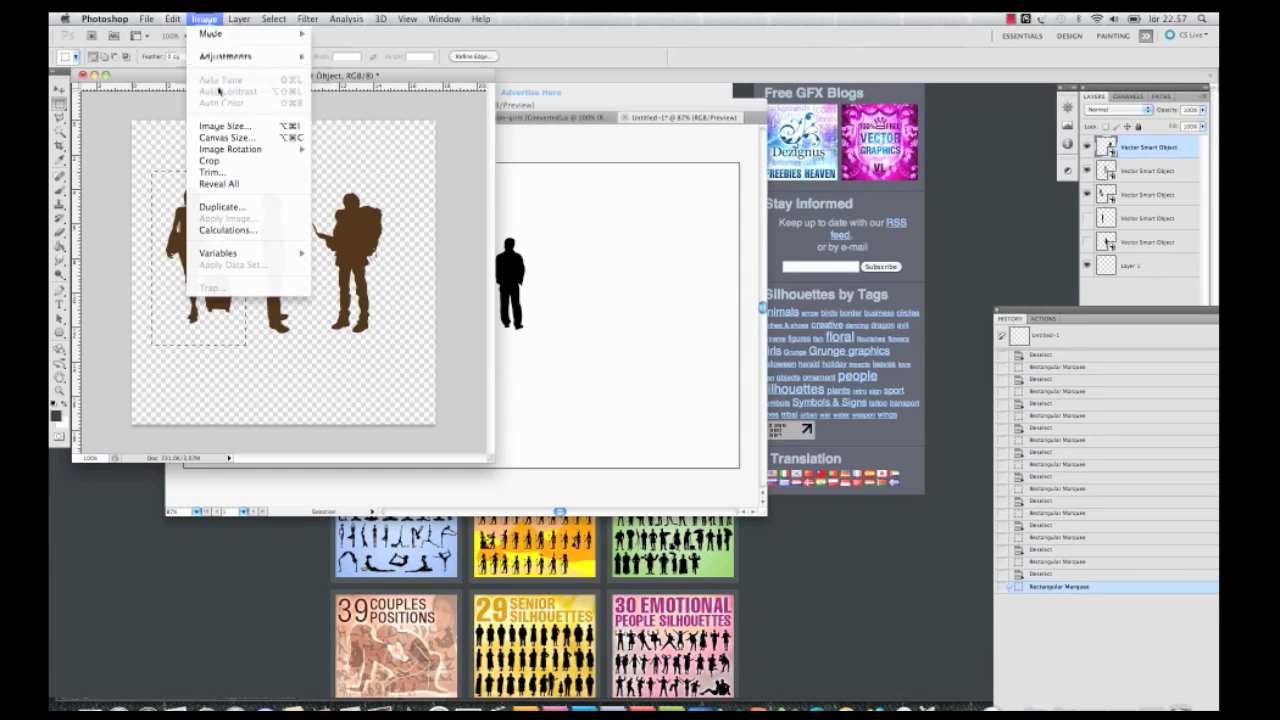
left_click(232, 162)
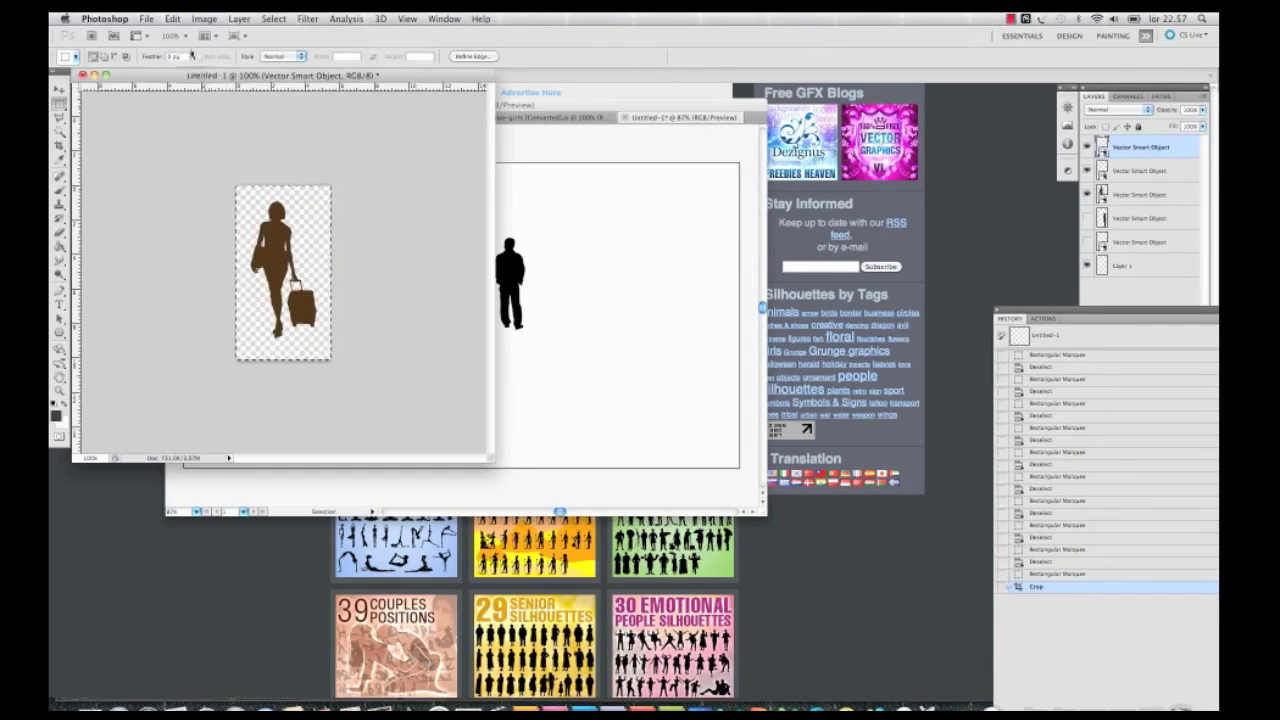
Bring up Save for Web & Devices for the cropped woman as a PNG-24
left_click(172, 19)
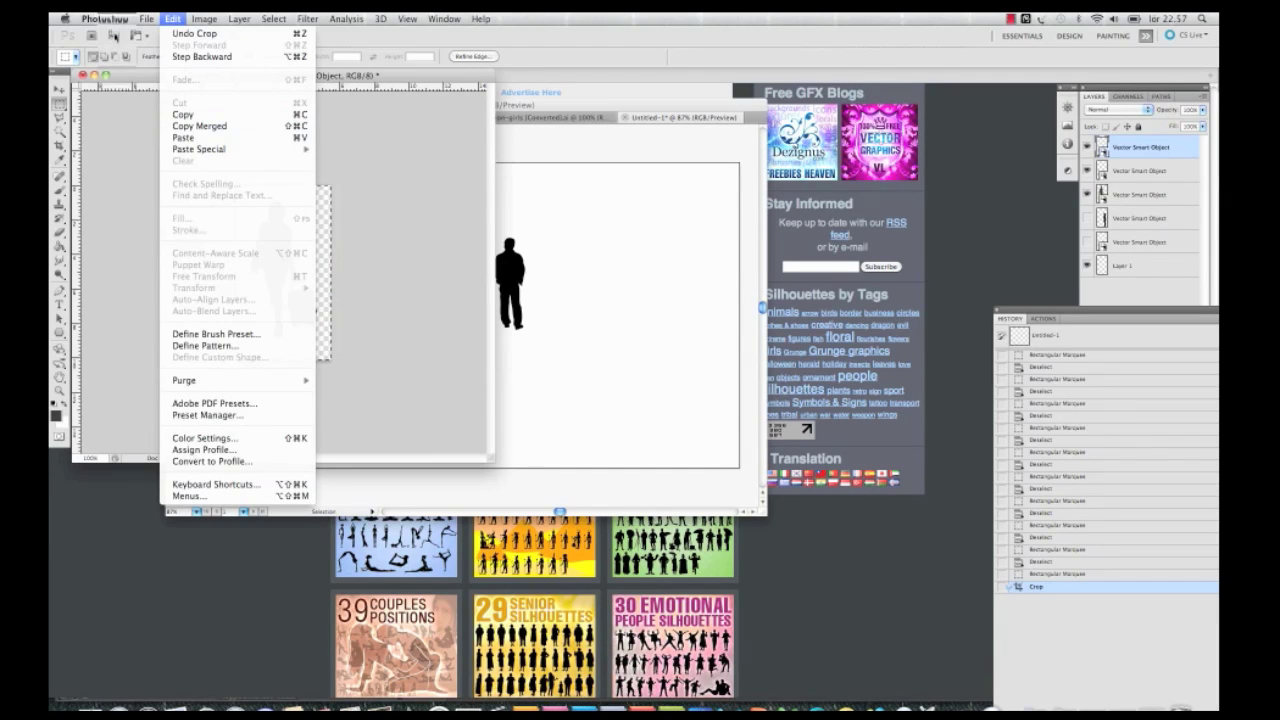
left_click(146, 19)
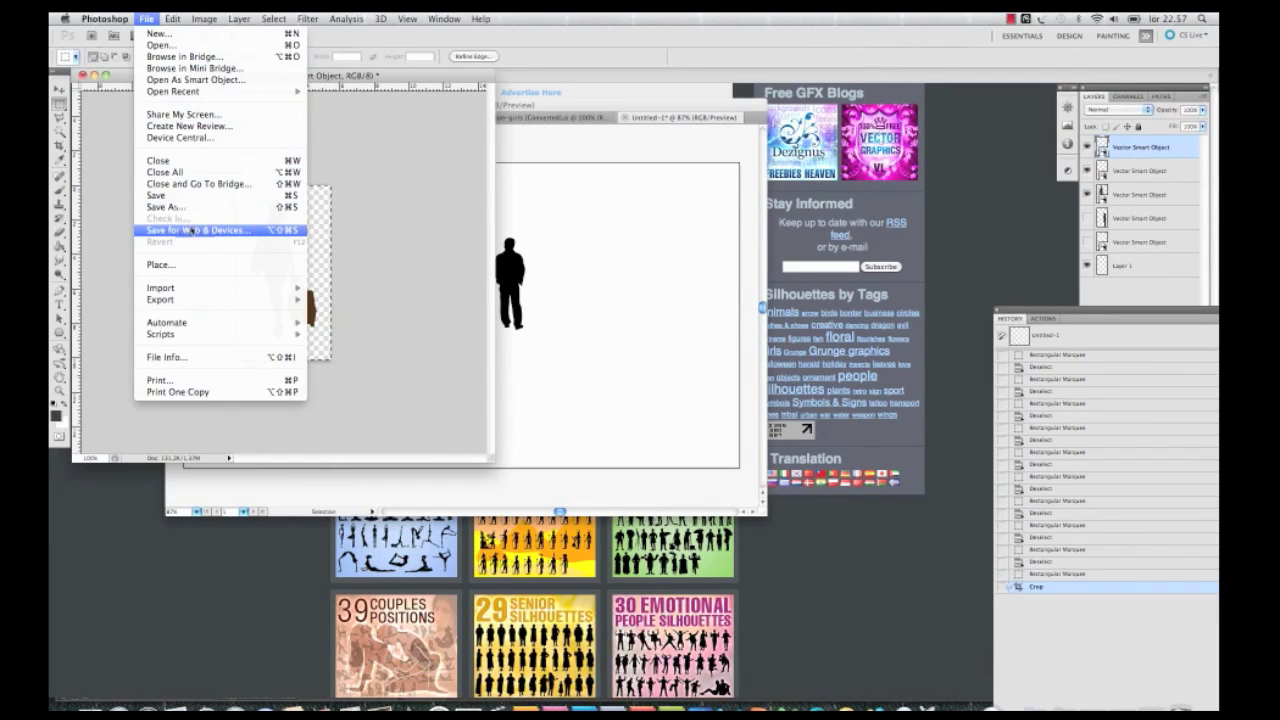
left_click(250, 233)
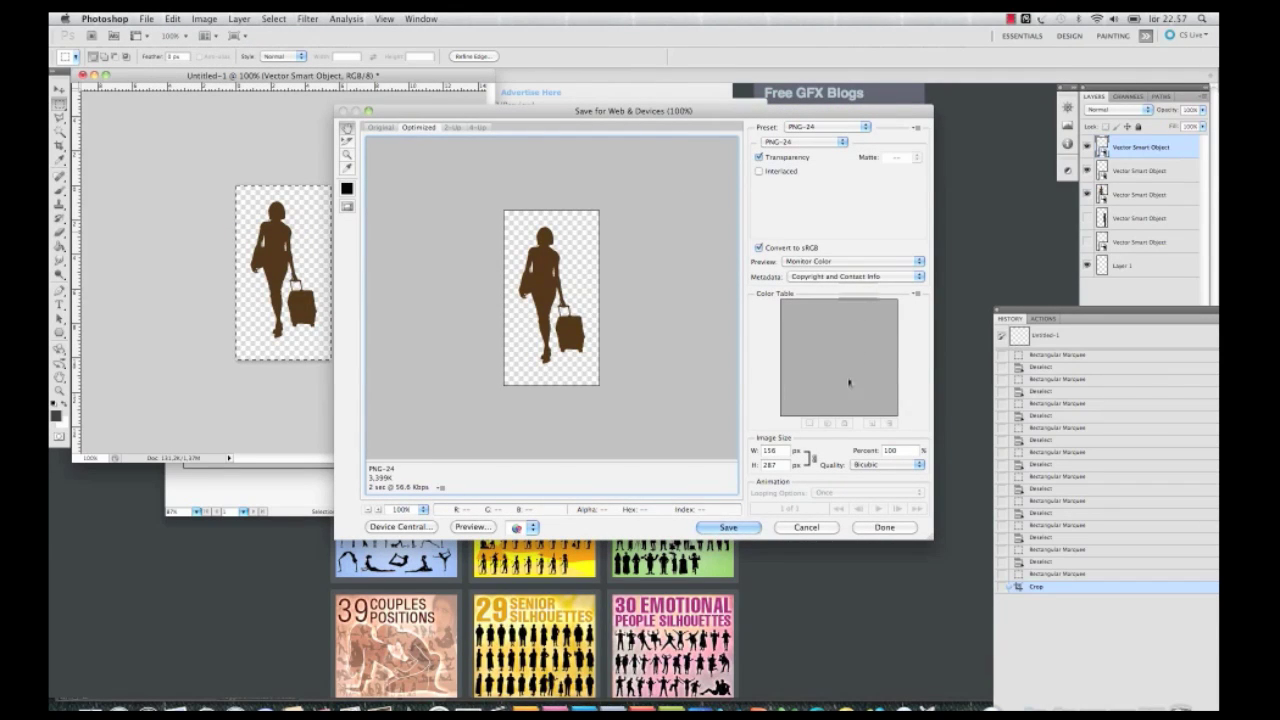
Review and confirm the start composition's Composition Settings in After Effects
left_click(622, 705)
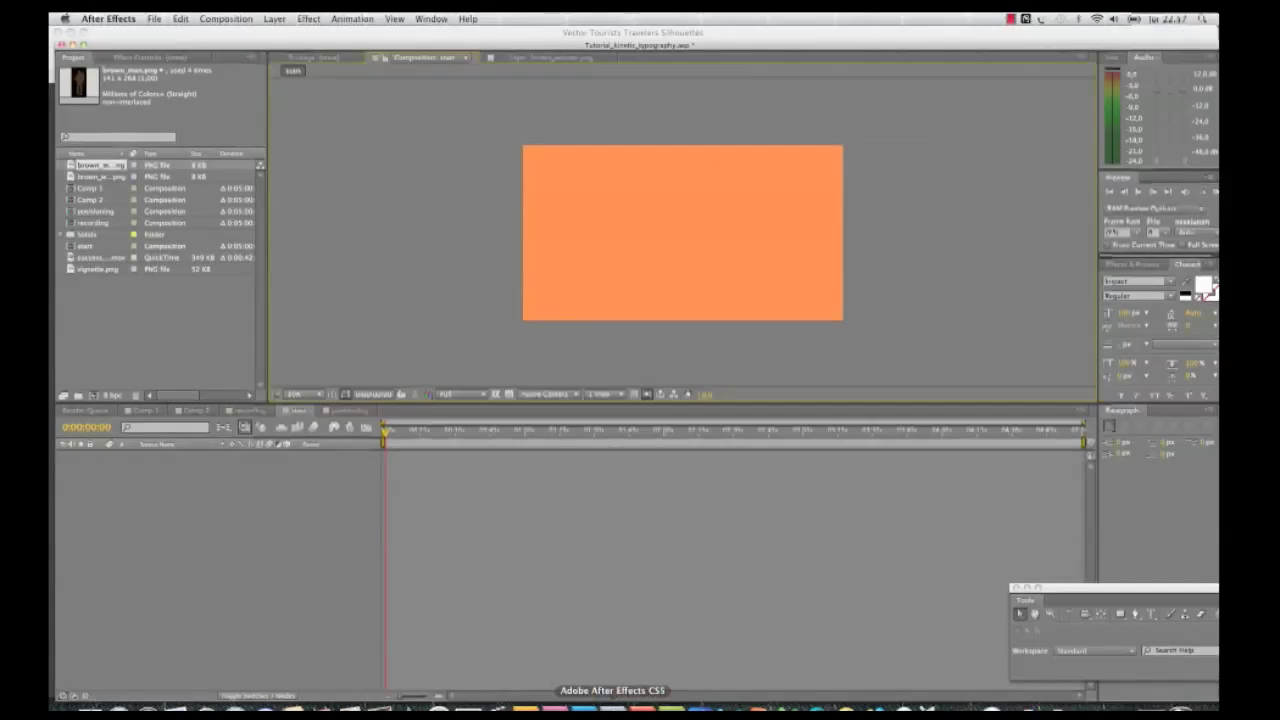
left_click(238, 18)
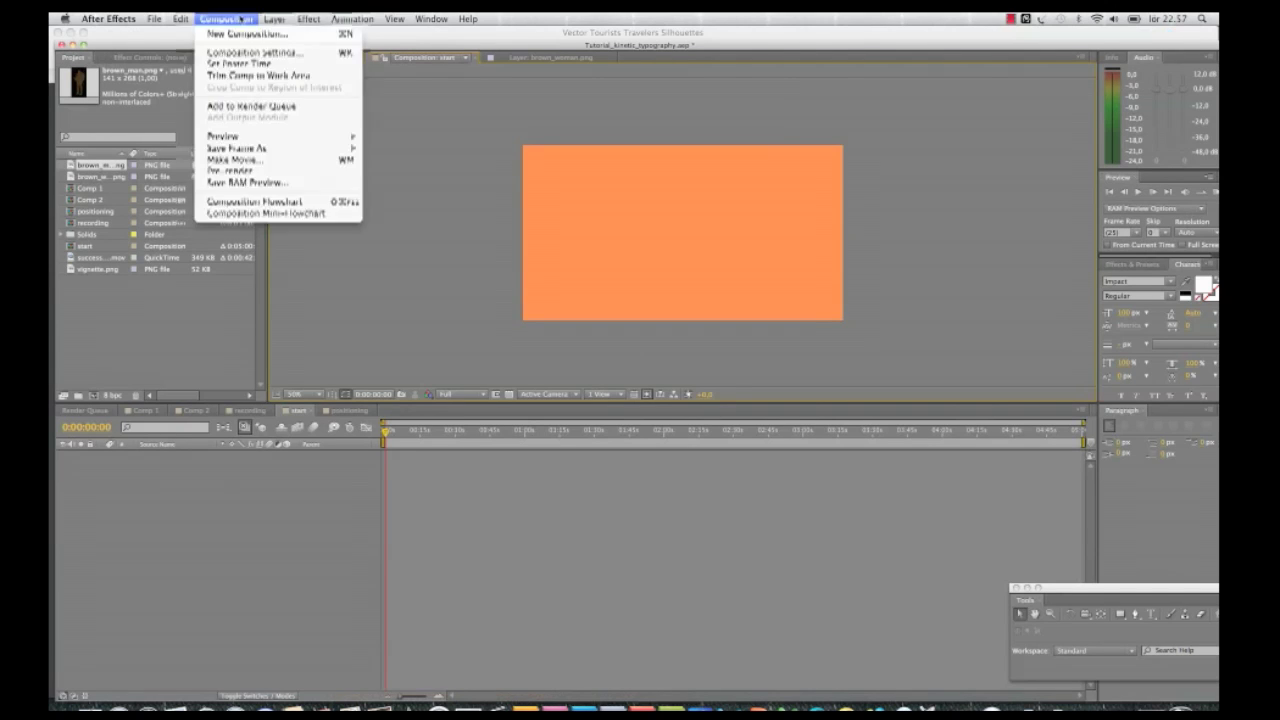
left_click(245, 55)
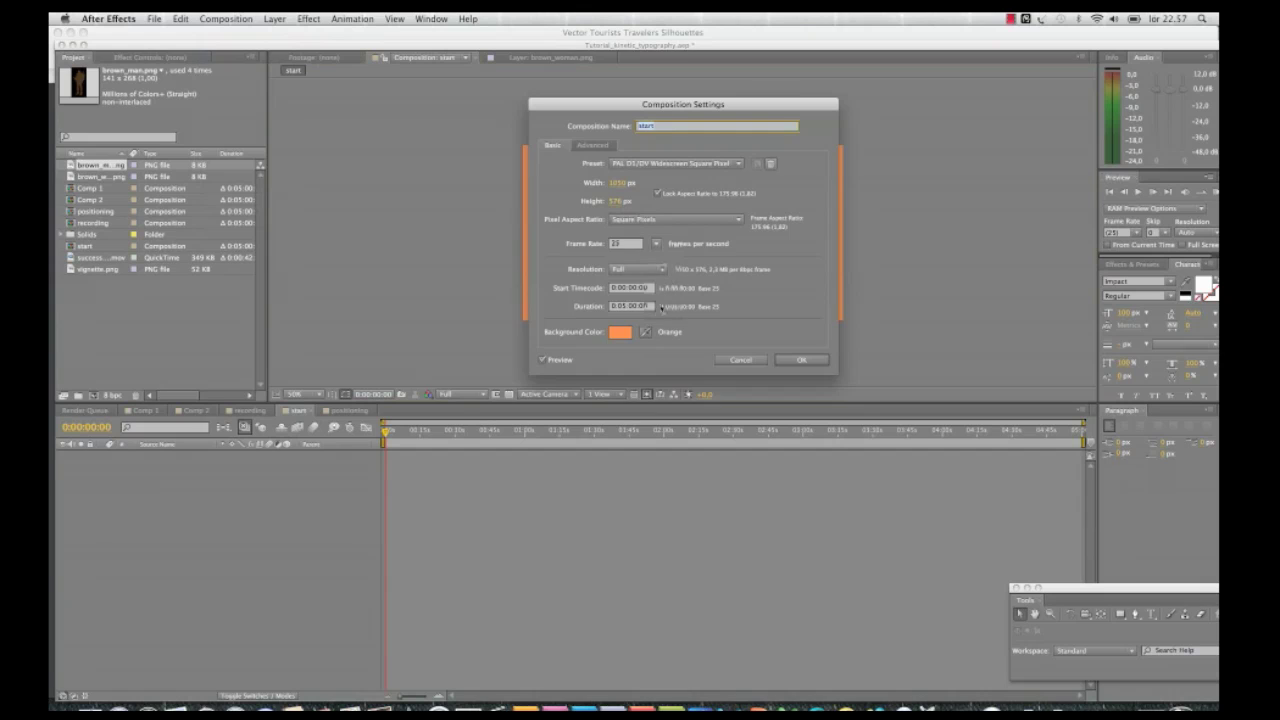
left_click(801, 359)
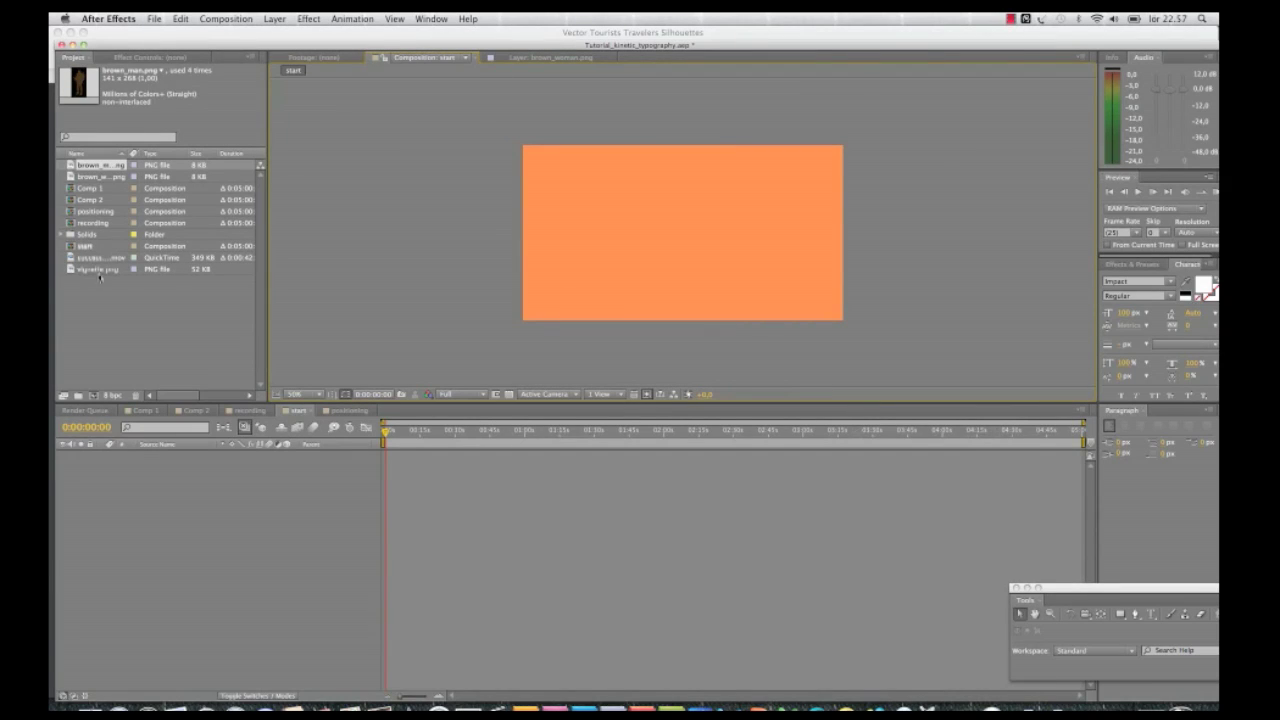
Drag successful_woman.mov, vignette.png, brown_woman.png and brown_man.png into the start composition
left_click(88, 259)
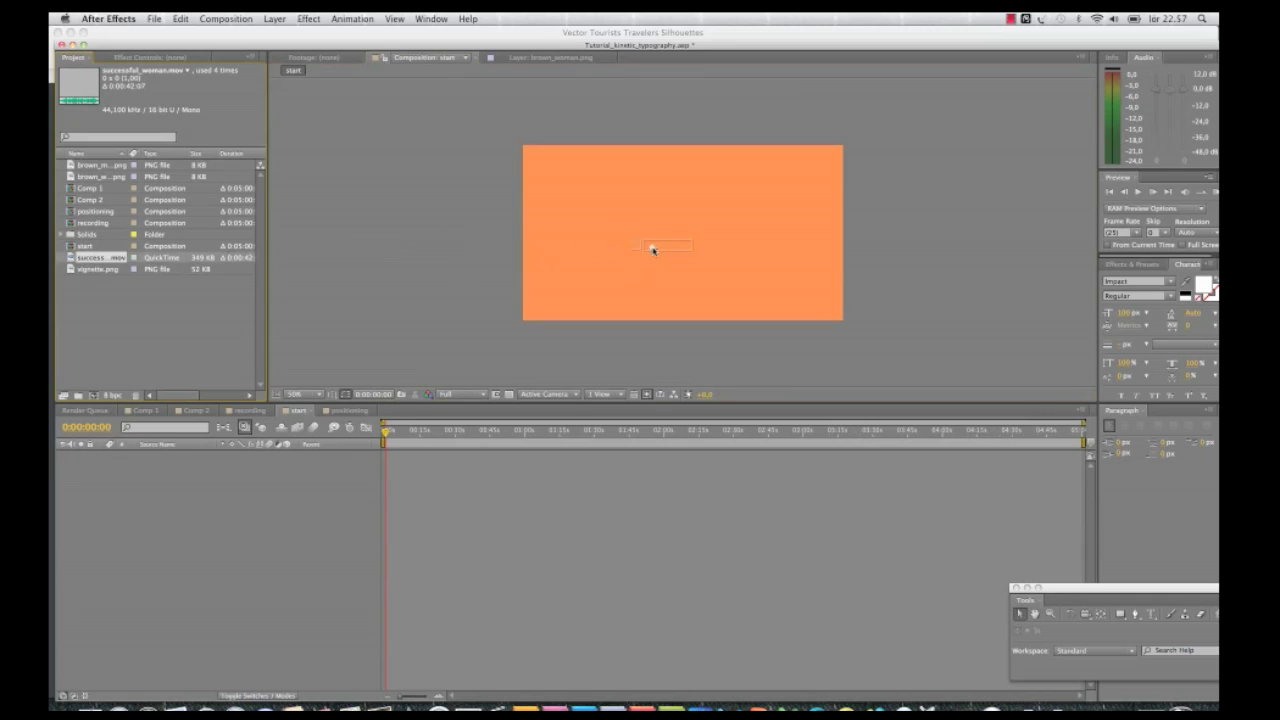
left_click_drag(652, 249, 653, 250)
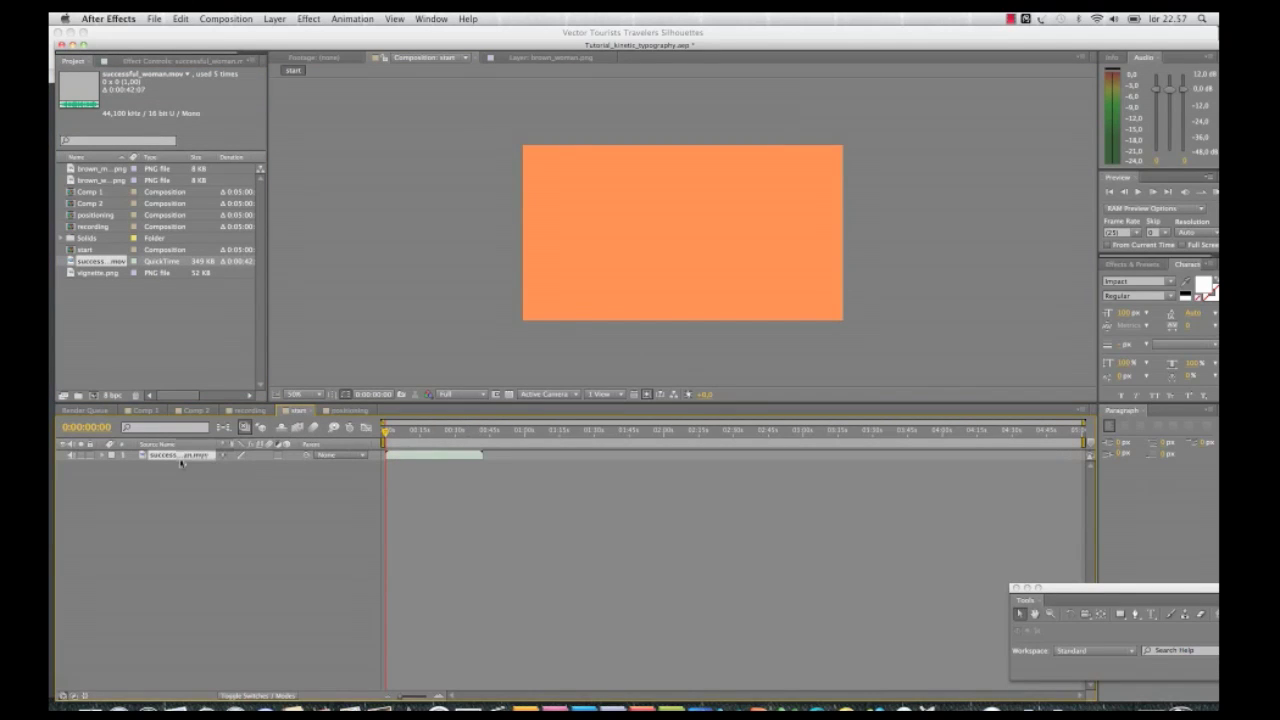
left_click_drag(95, 278, 683, 238)
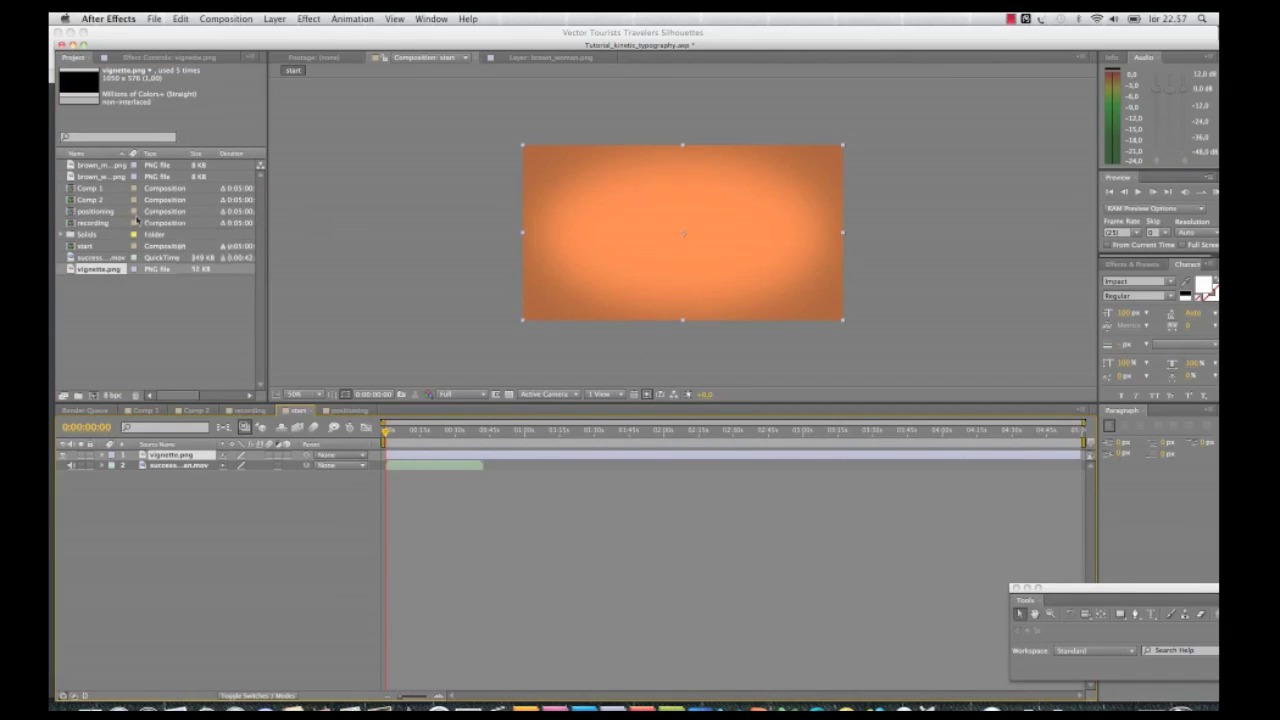
left_click_drag(92, 177, 808, 281)
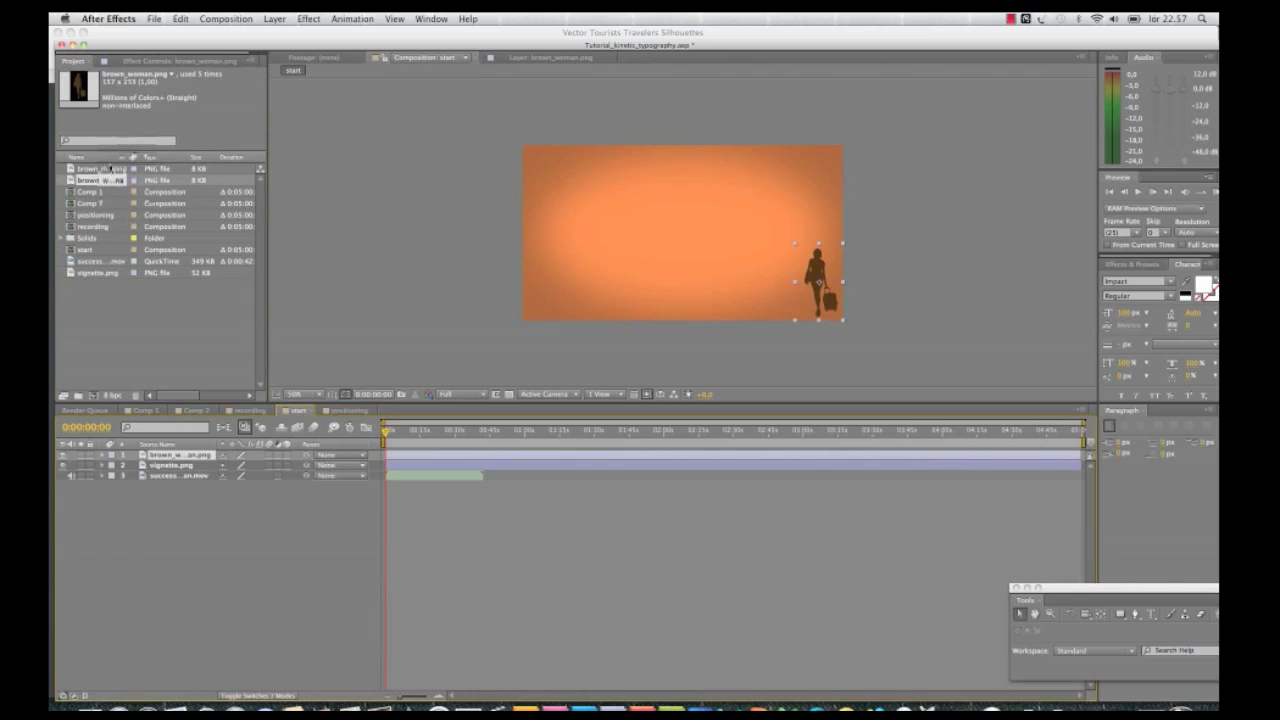
left_click_drag(101, 170, 784, 280)
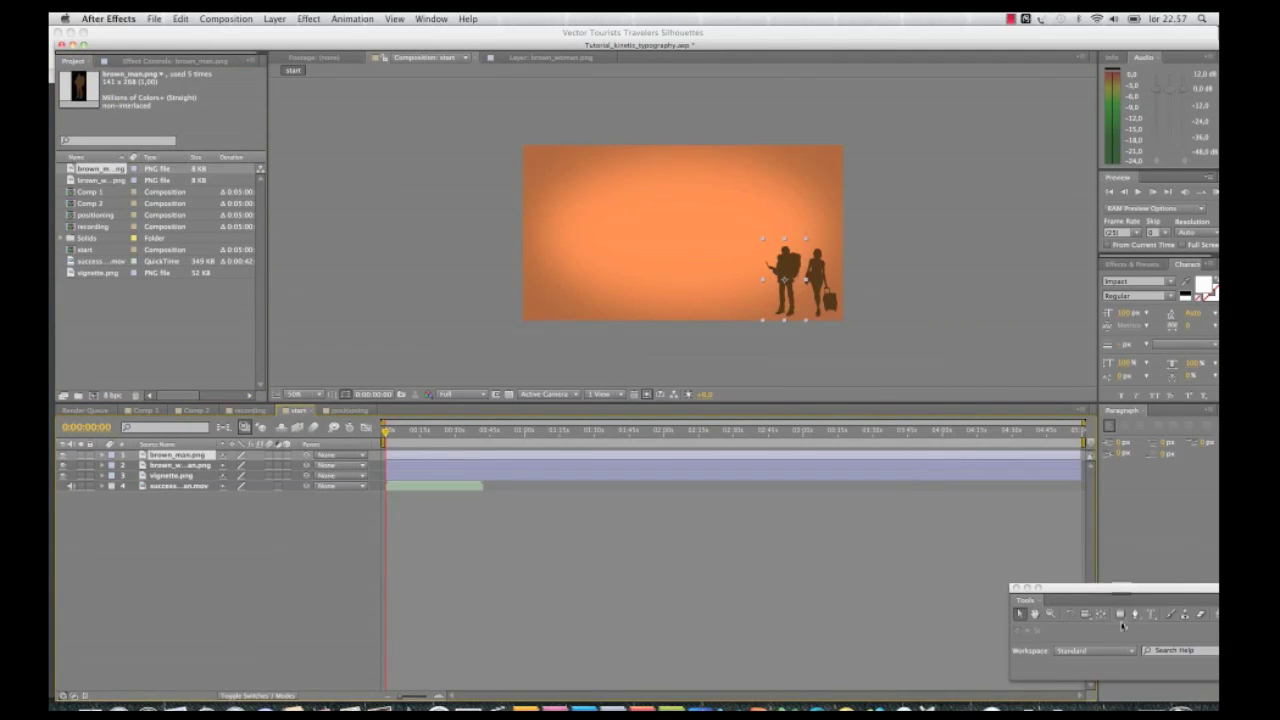
Add a BEHIND text layer coloured dark brown like the silhouettes
left_click(1151, 615)
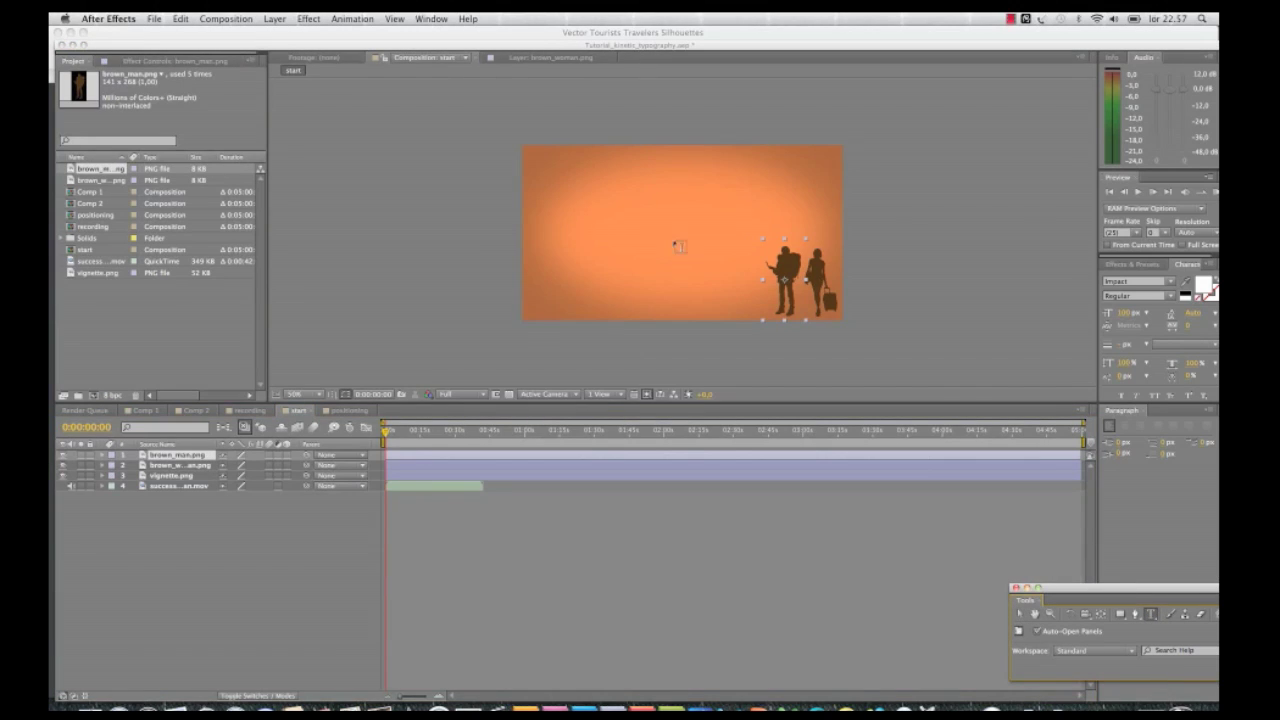
left_click(585, 190)
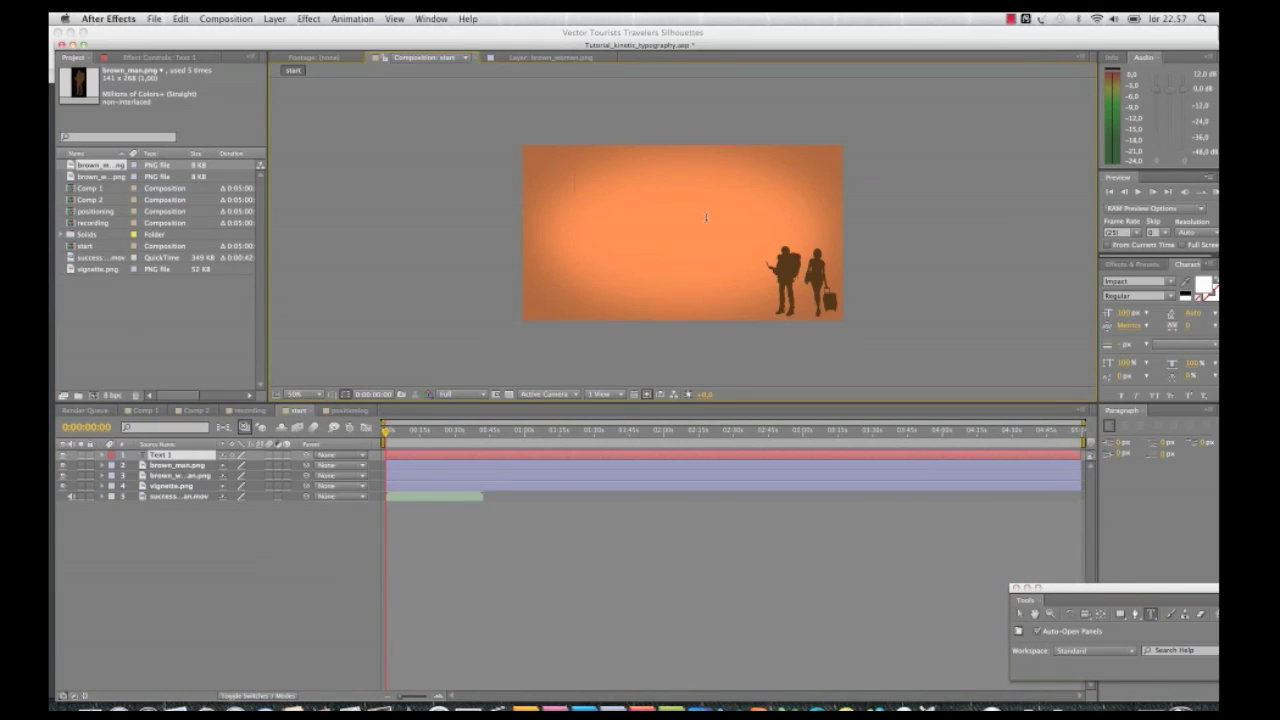
type("BEHI")
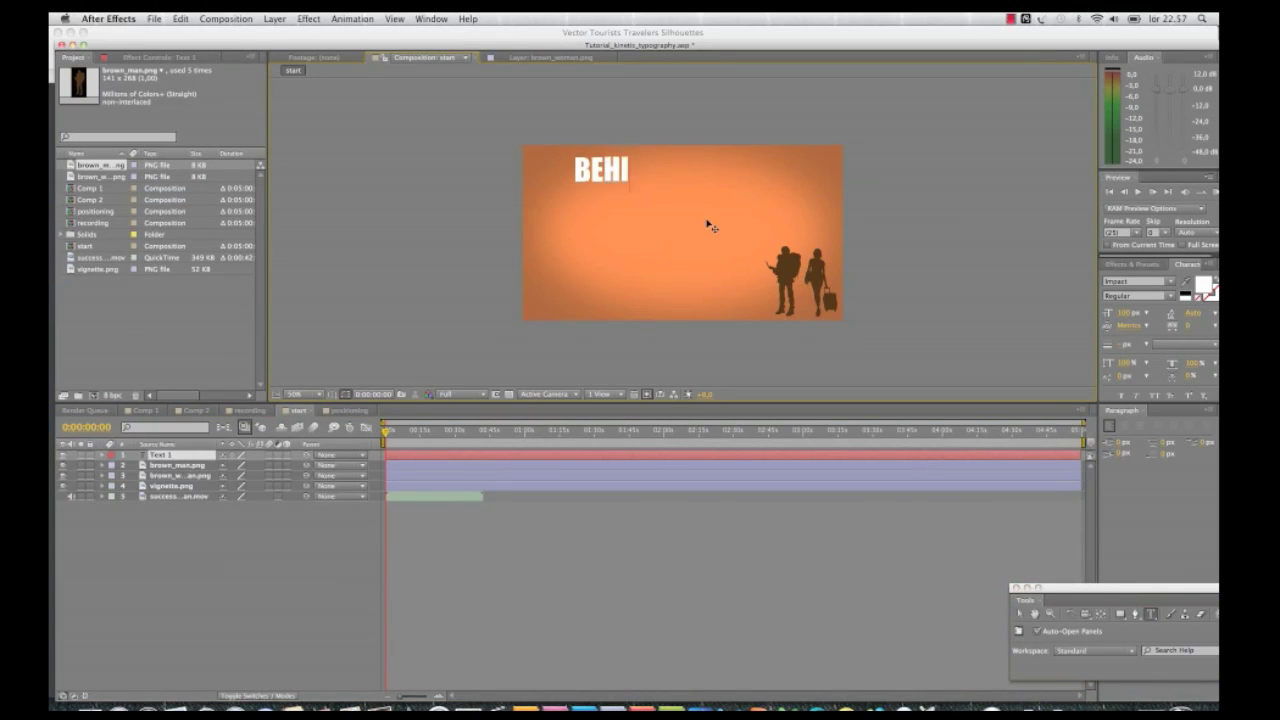
type("ND")
left_click_drag(667, 176, 566, 171)
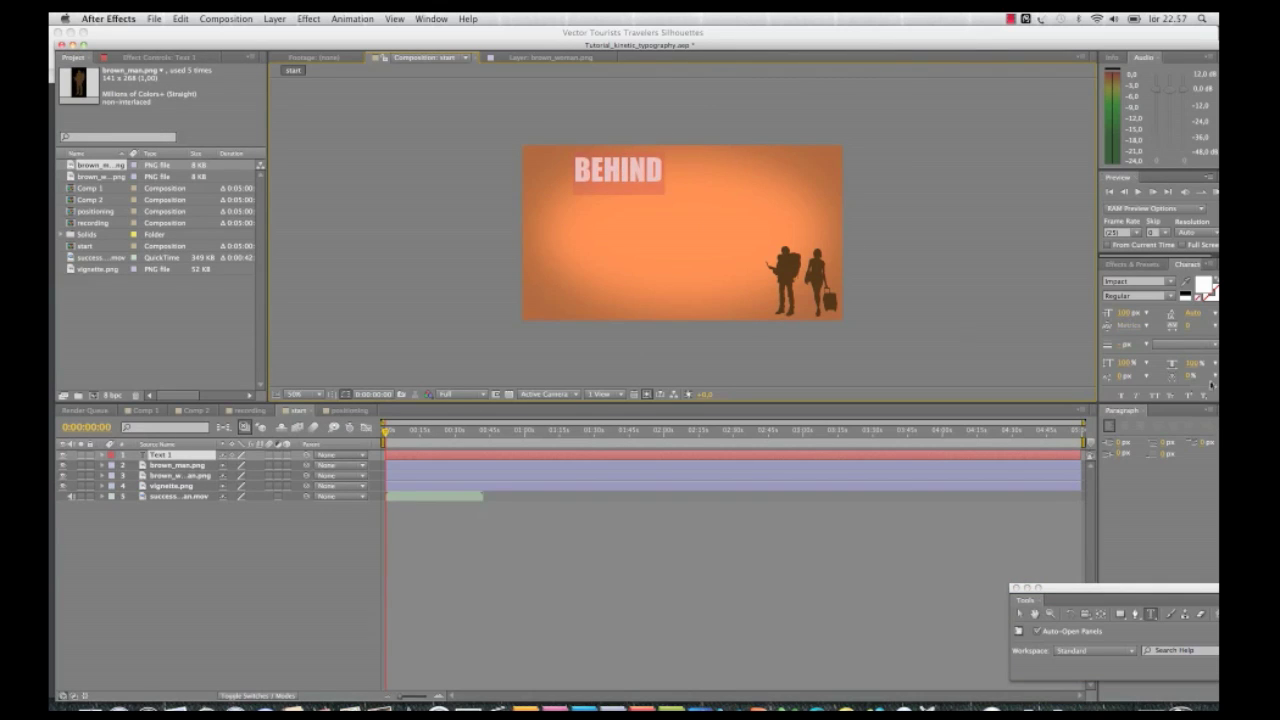
left_click(1205, 287)
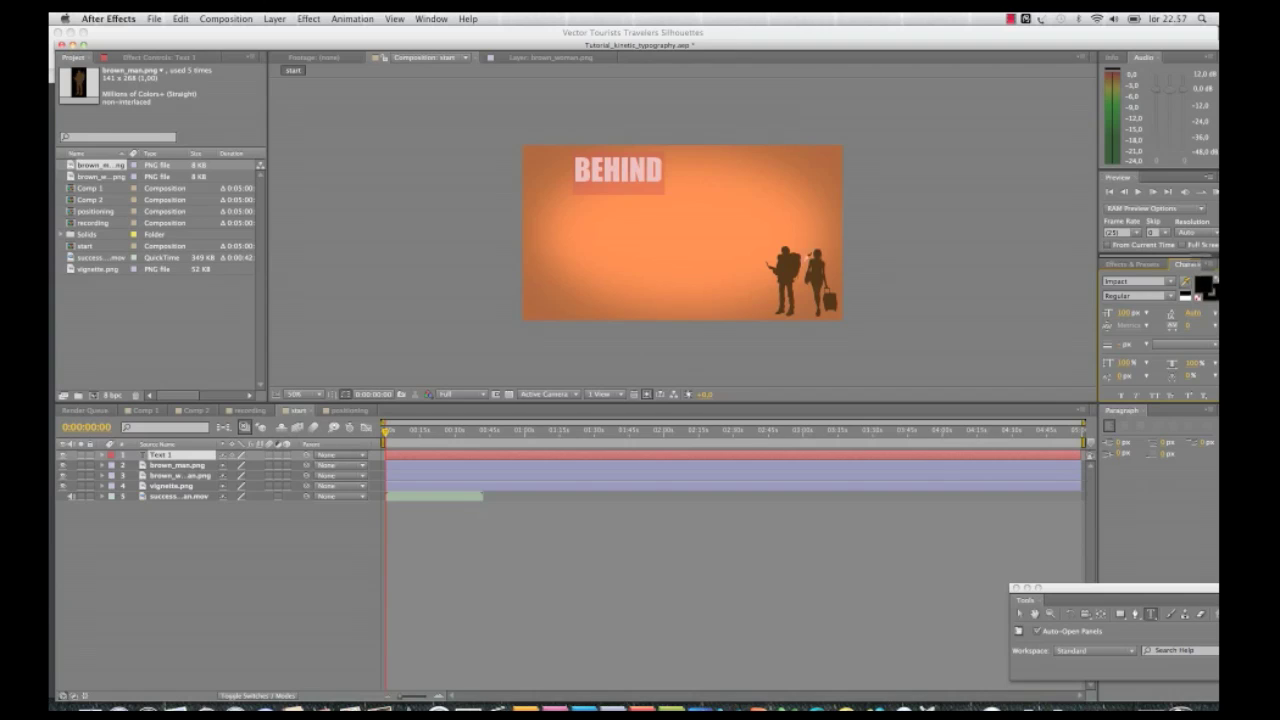
left_click(801, 263)
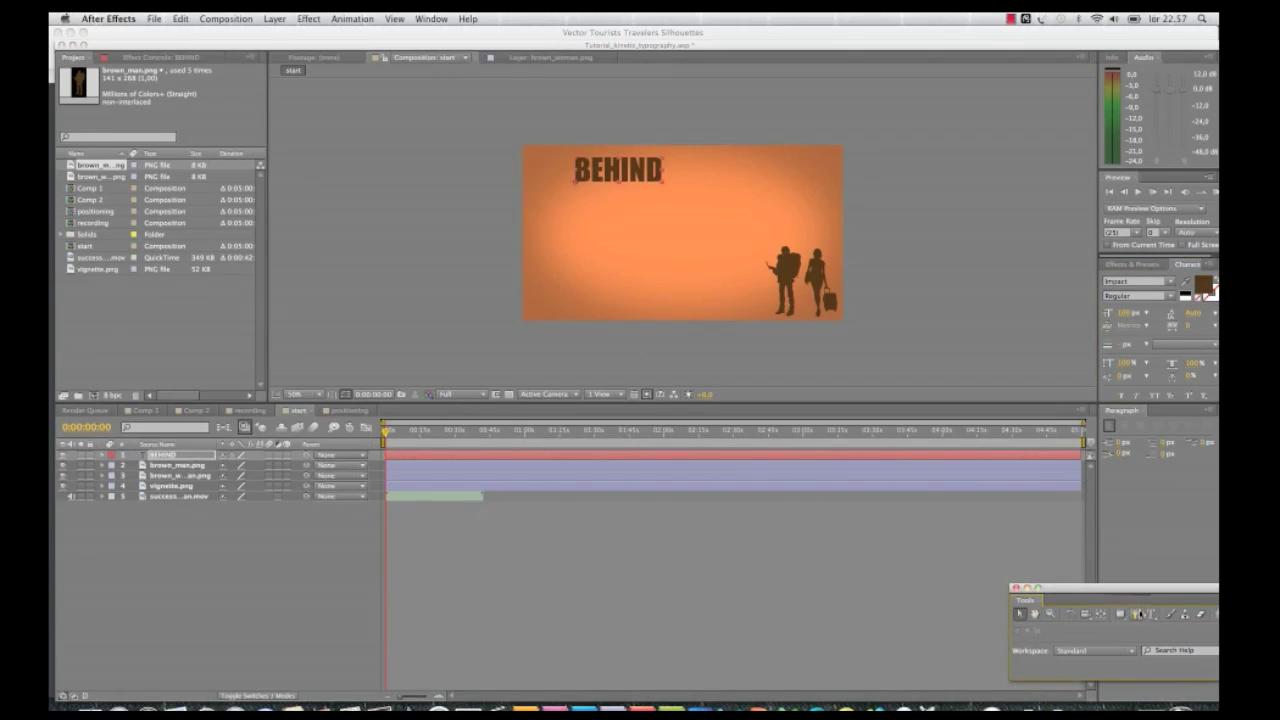
left_click(1016, 615)
Add EVERY, SUCCESSFUL and WOMAN as separate text layers stacked below BEHIND
left_click(584, 227)
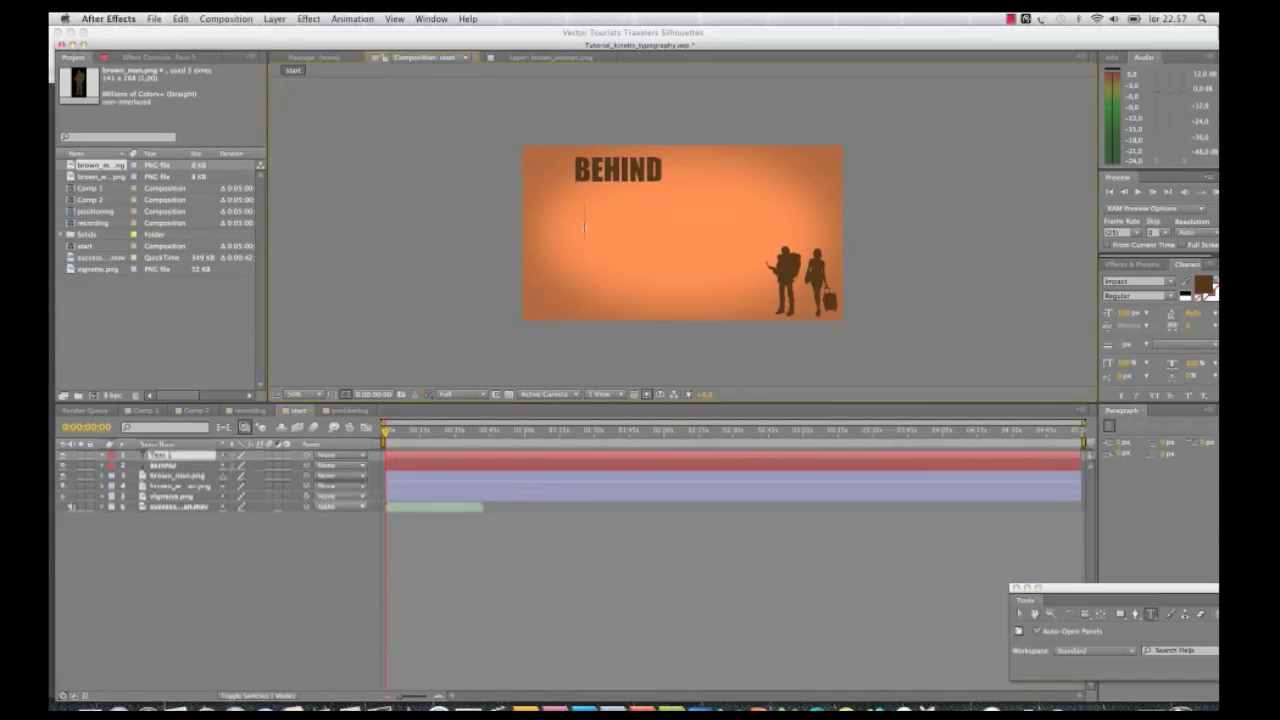
type("EVERY")
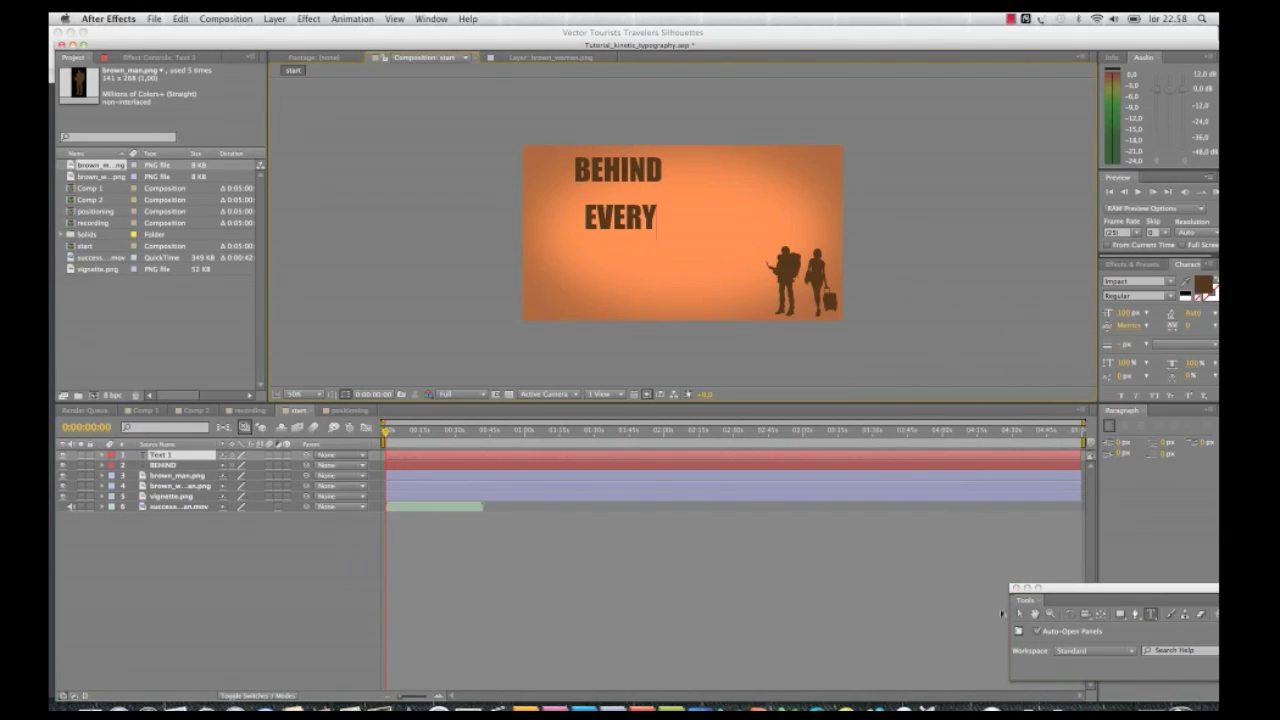
left_click(1019, 613)
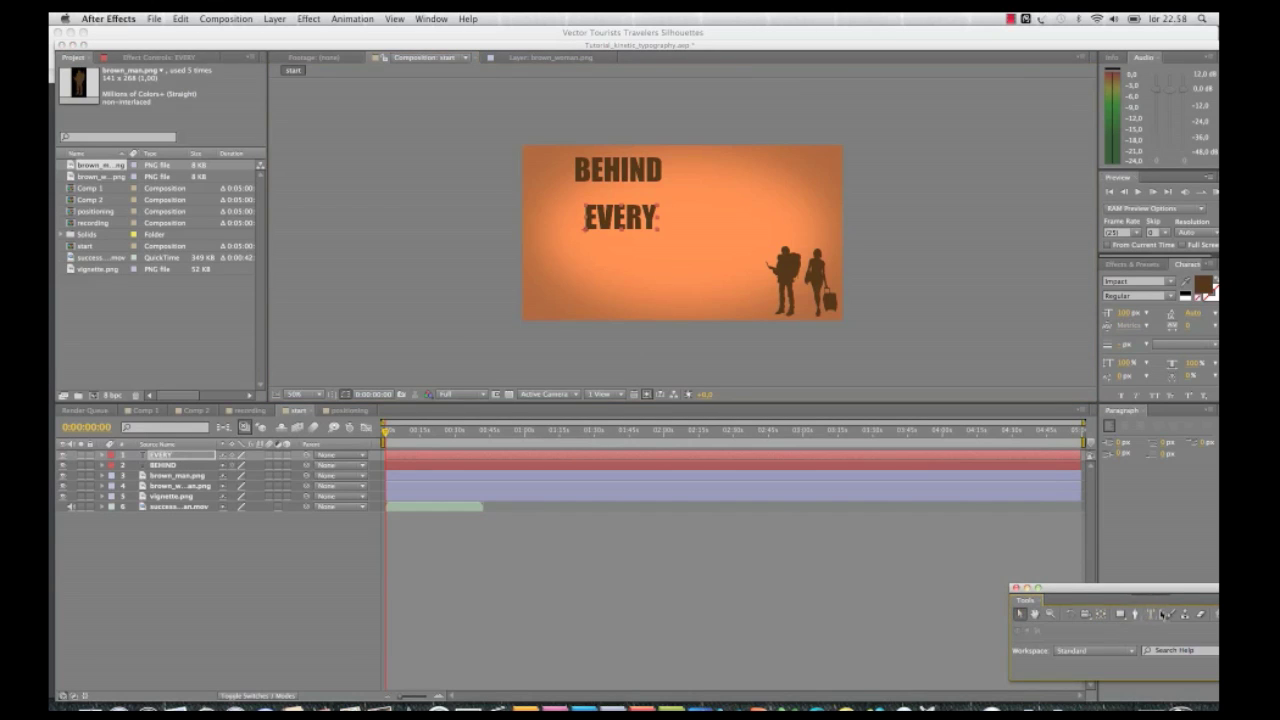
left_click(1150, 614)
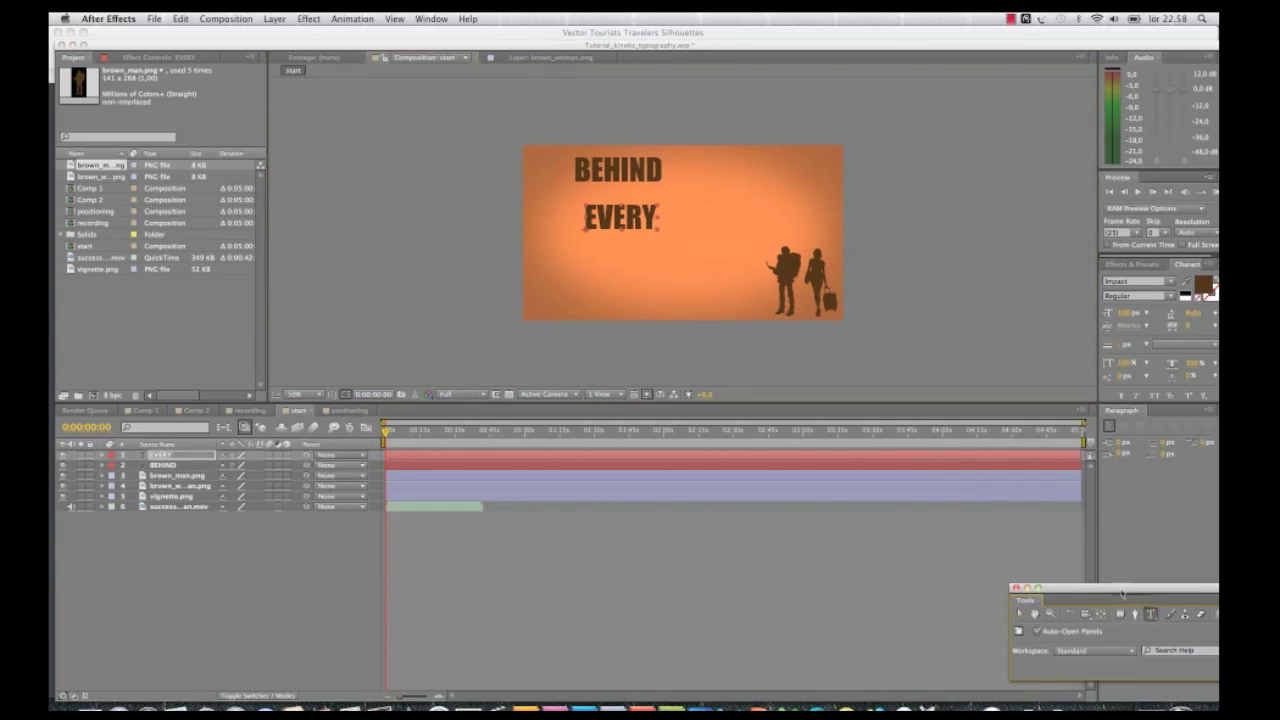
left_click(575, 266)
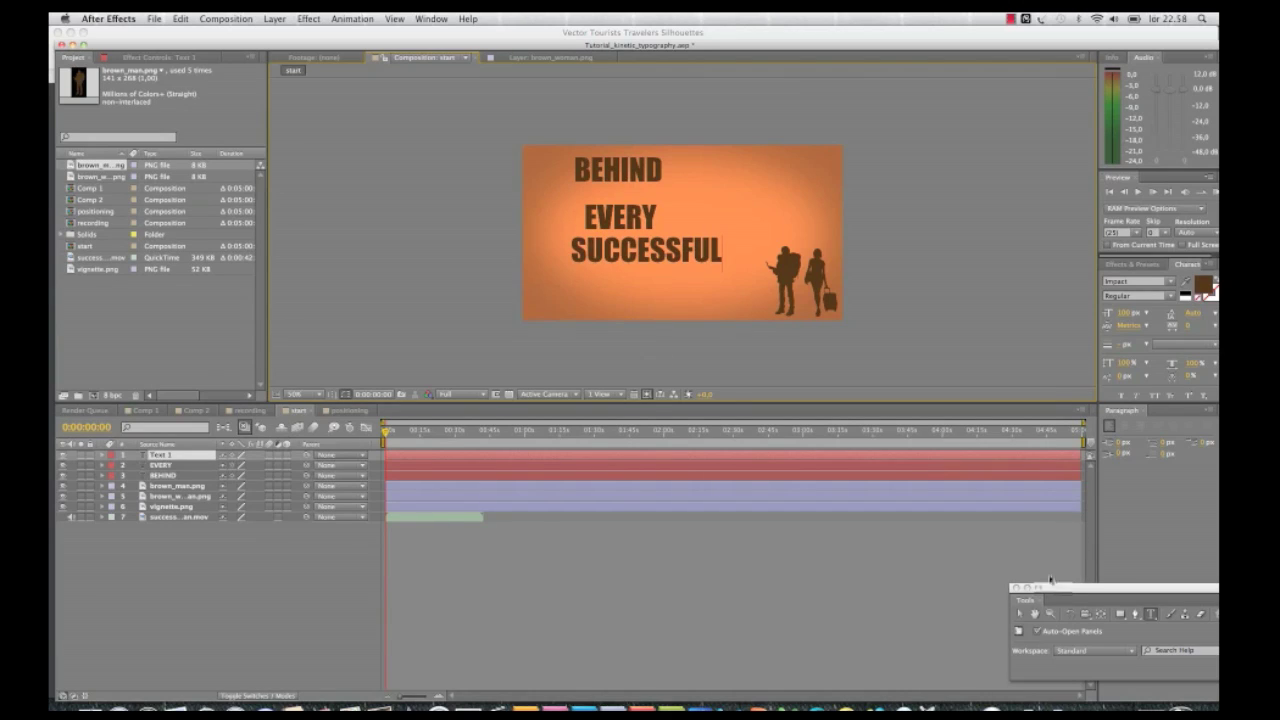
left_click(1019, 614)
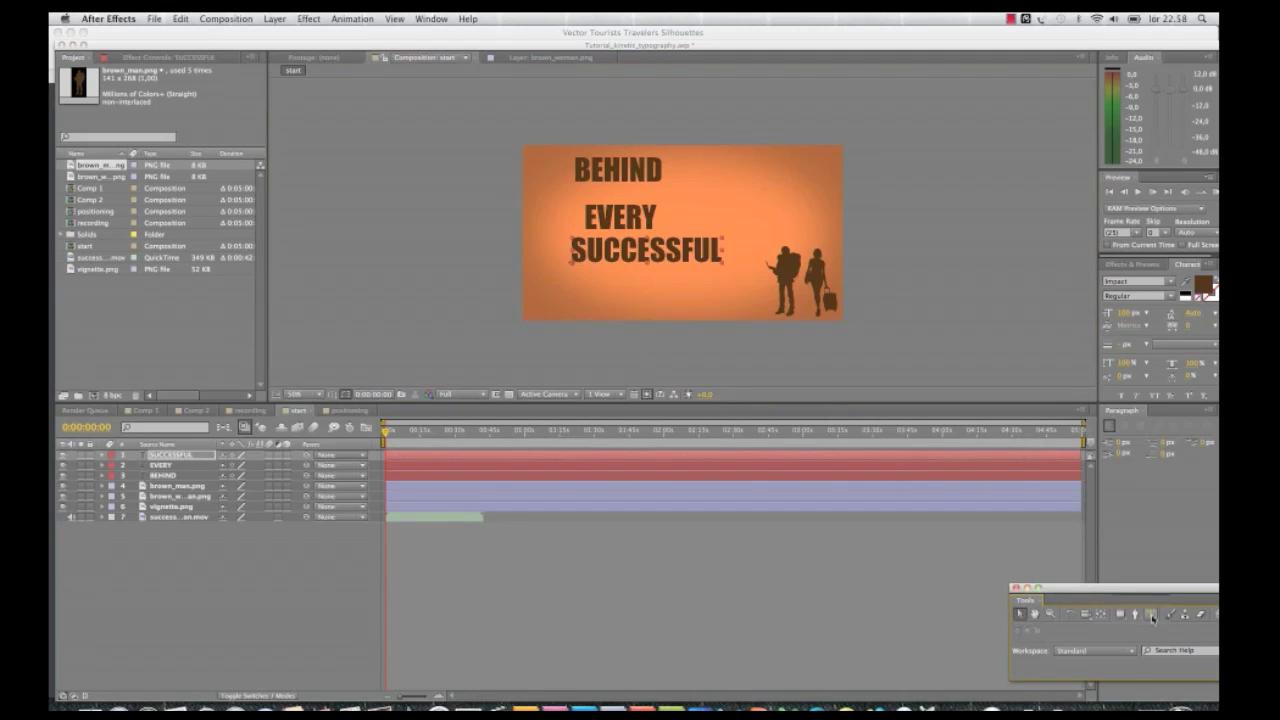
left_click(605, 311)
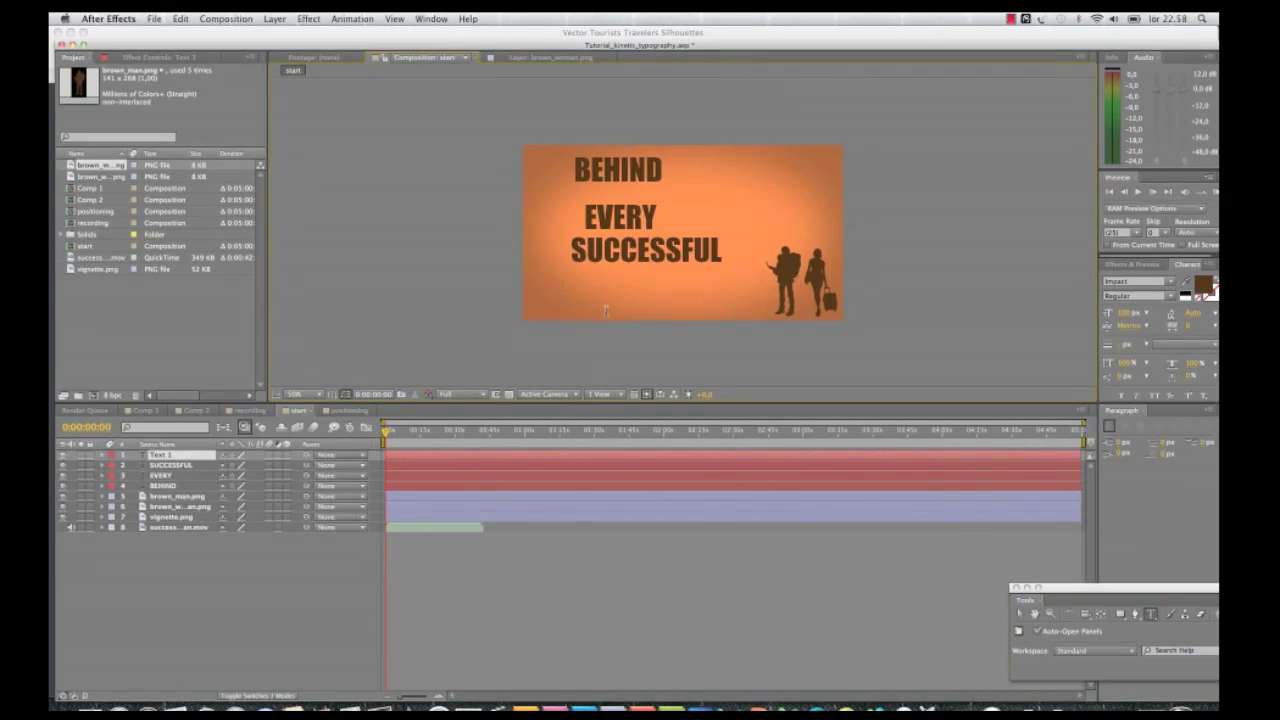
type("WOMAN")
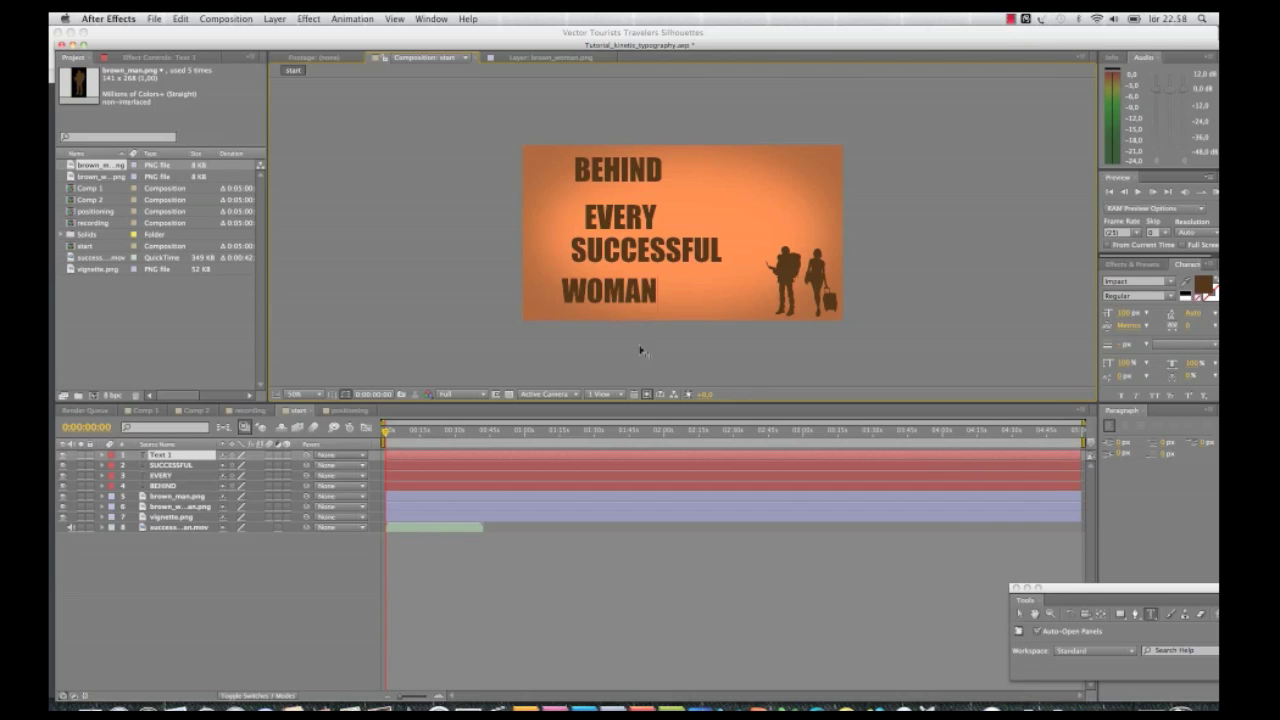
left_click(1020, 613)
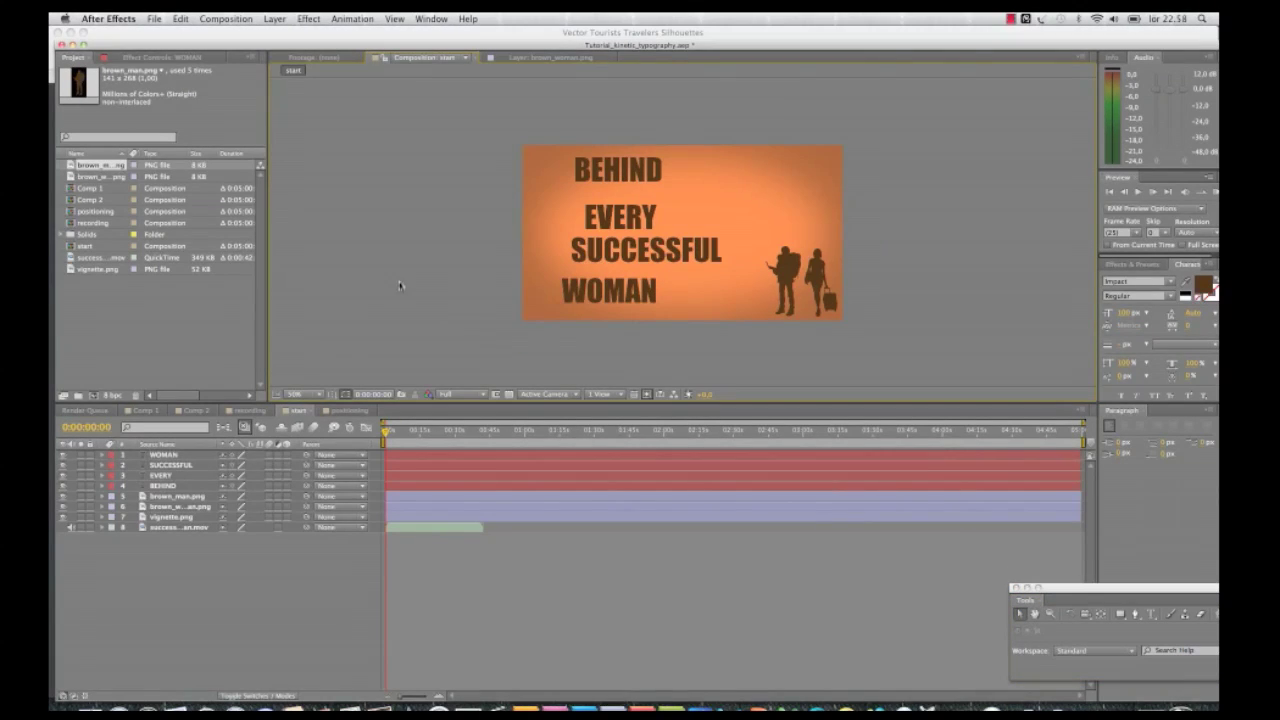
Make WOMAN and brown_man.png 3D layers, then select BEHIND and EVERY in the positioning comp
left_click(287, 455)
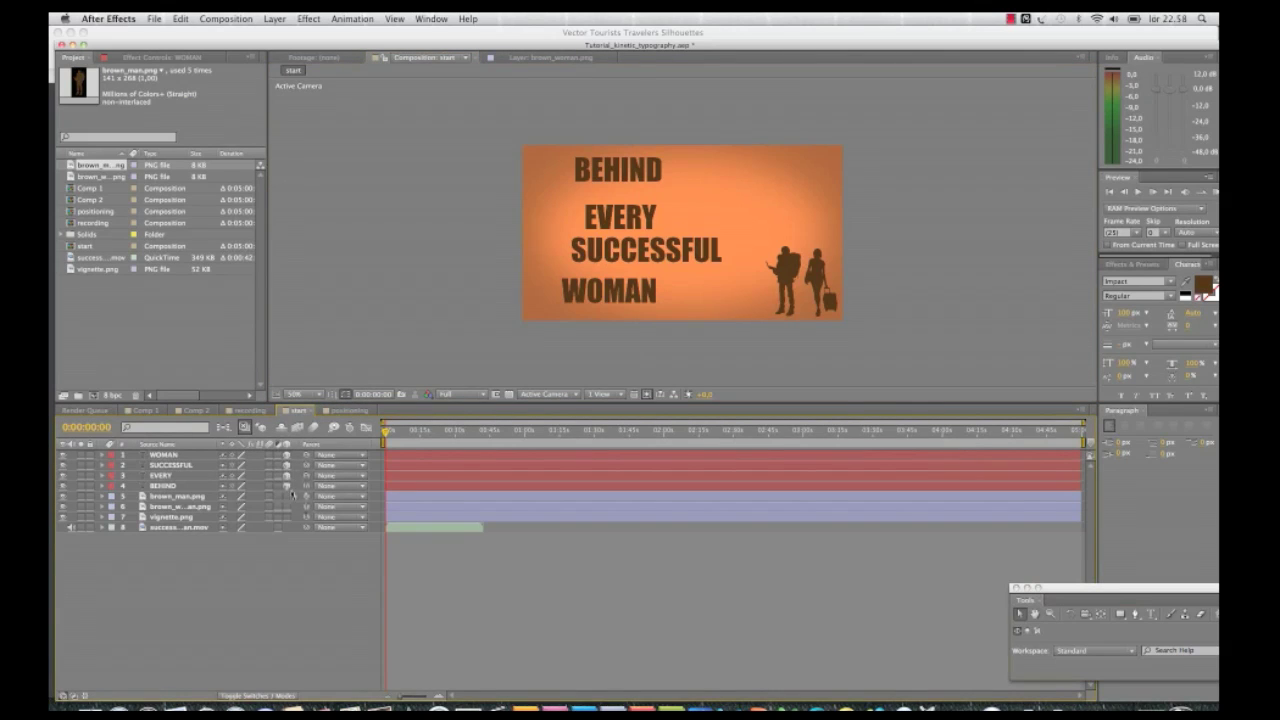
left_click(290, 495)
left_click(345, 410)
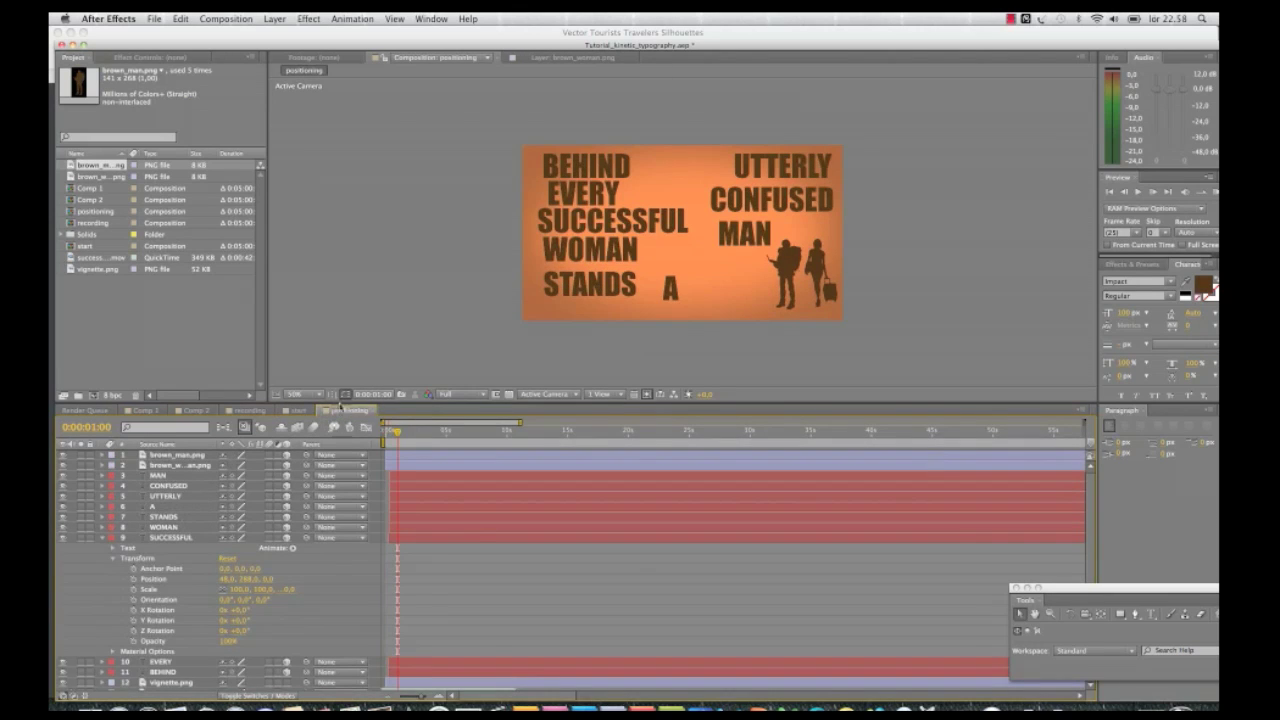
left_click(583, 166)
left_click(589, 191, "shift")
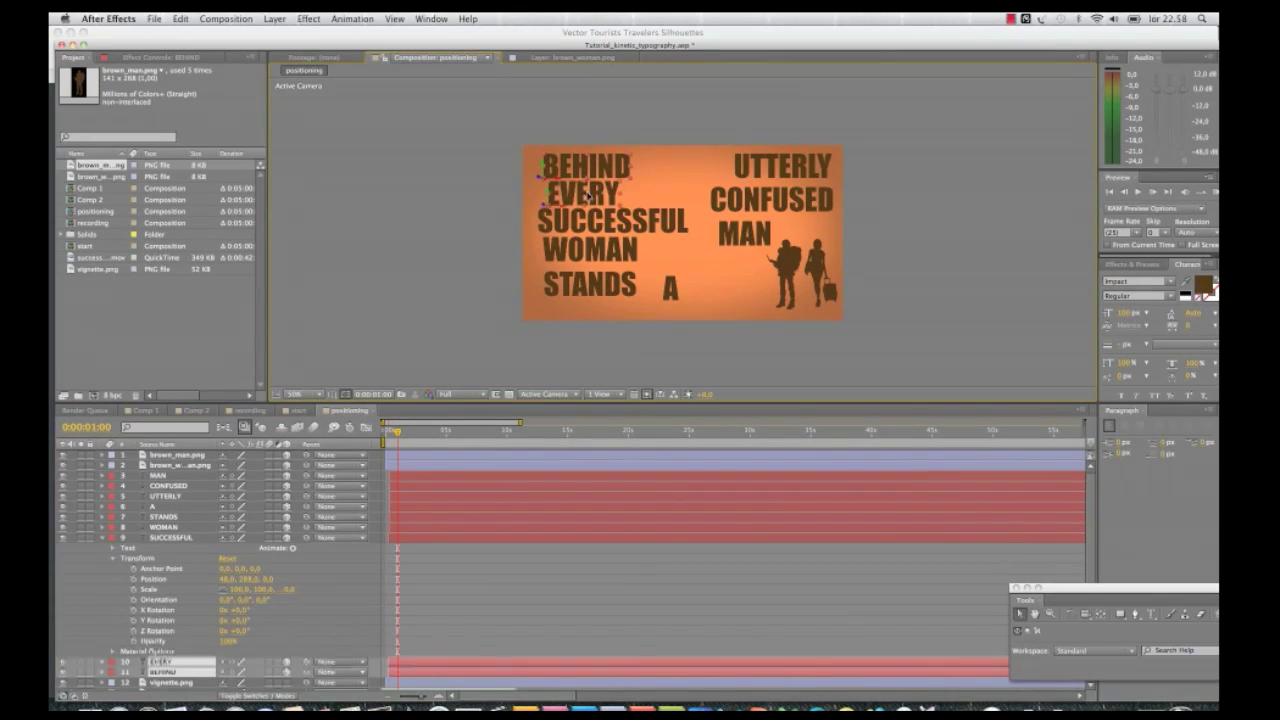
Add SUCCESSFUL, WOMAN, STANDS, A, UTTERLY, CONFUSED, MAN and both silhouettes to the selection
left_click(590, 233, "shift")
left_click(594, 252, "shift")
left_click(595, 283, "shift")
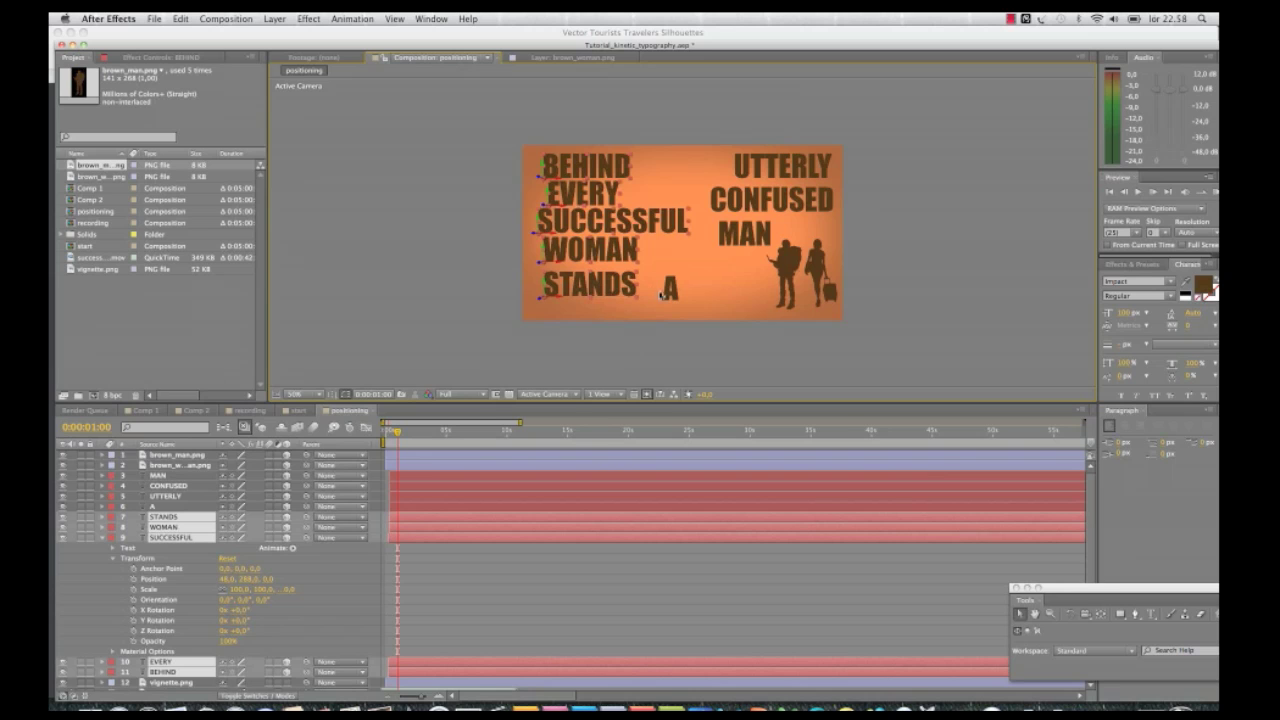
left_click(668, 290, "shift")
left_click(764, 238, "shift")
left_click(764, 238, "shift")
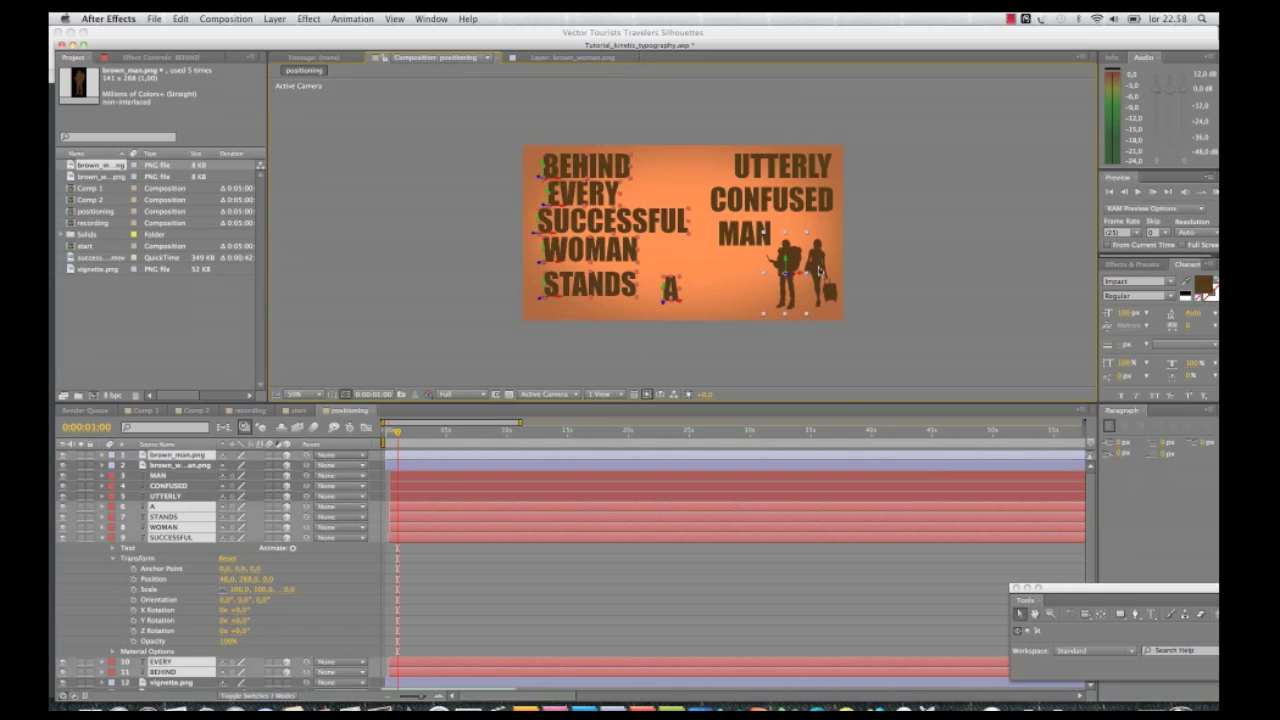
left_click(752, 238, "shift")
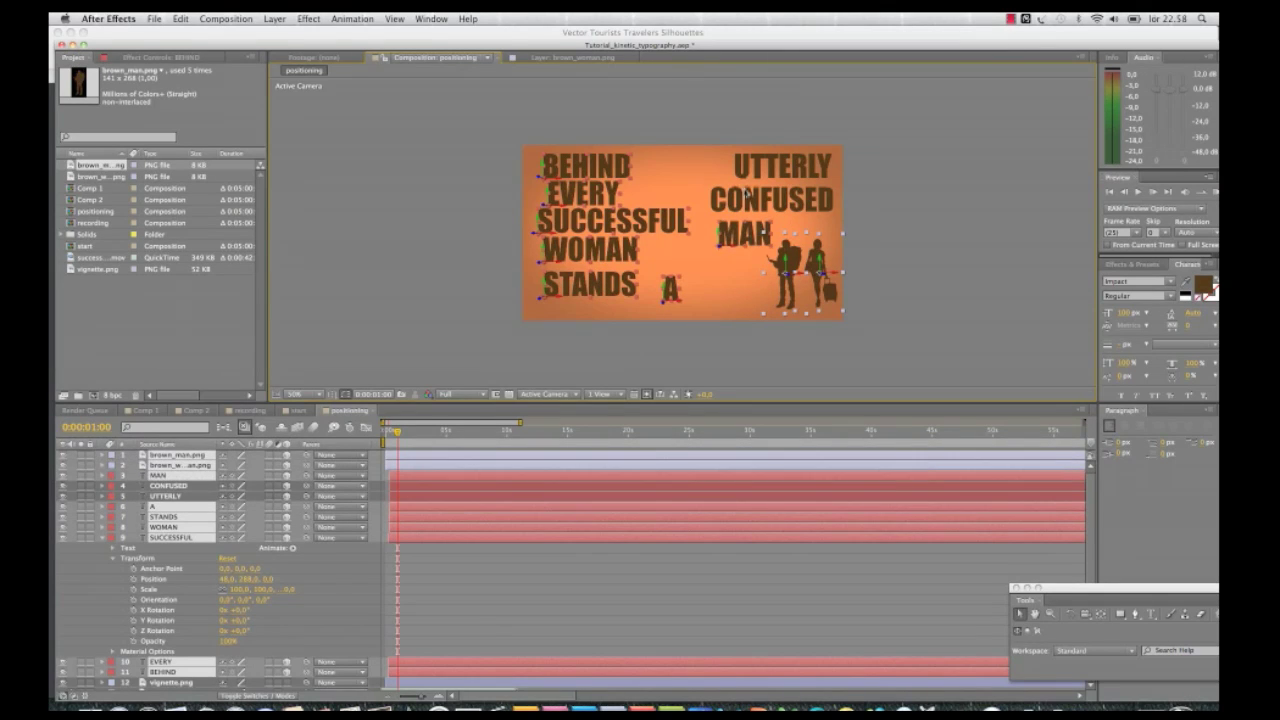
left_click(748, 195, "shift")
left_click(757, 168, "shift")
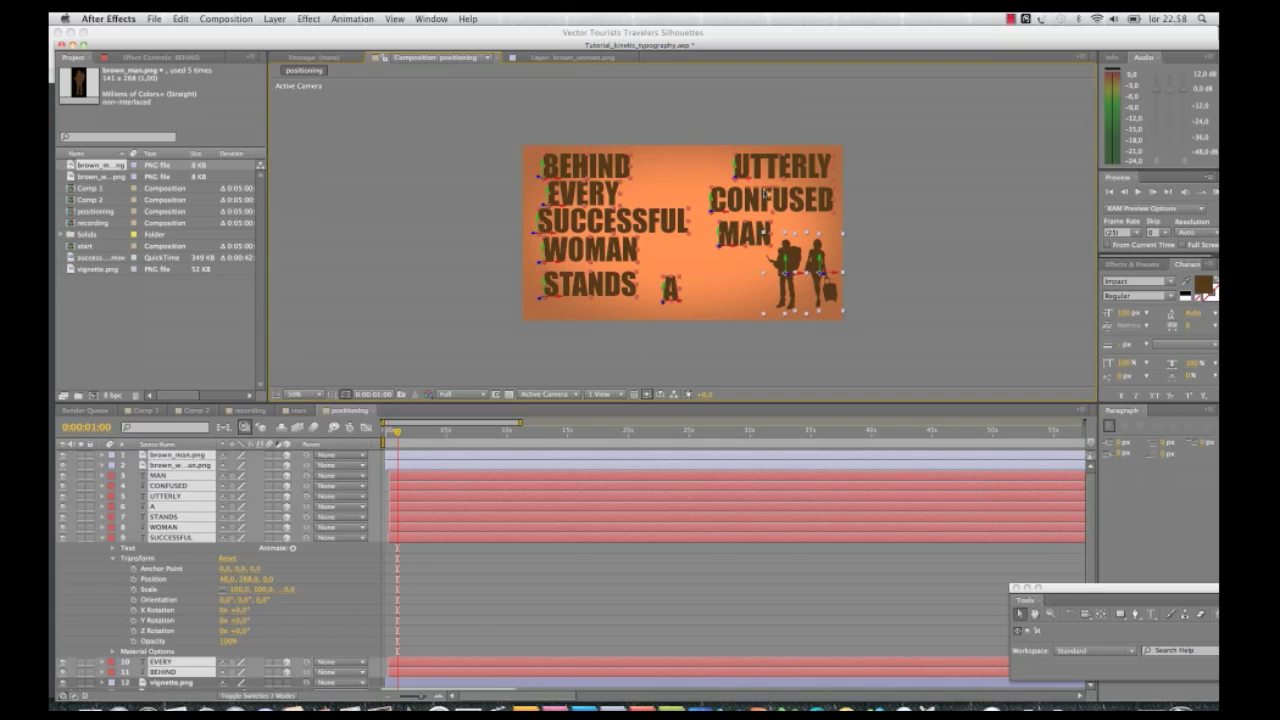
left_click(308, 18)
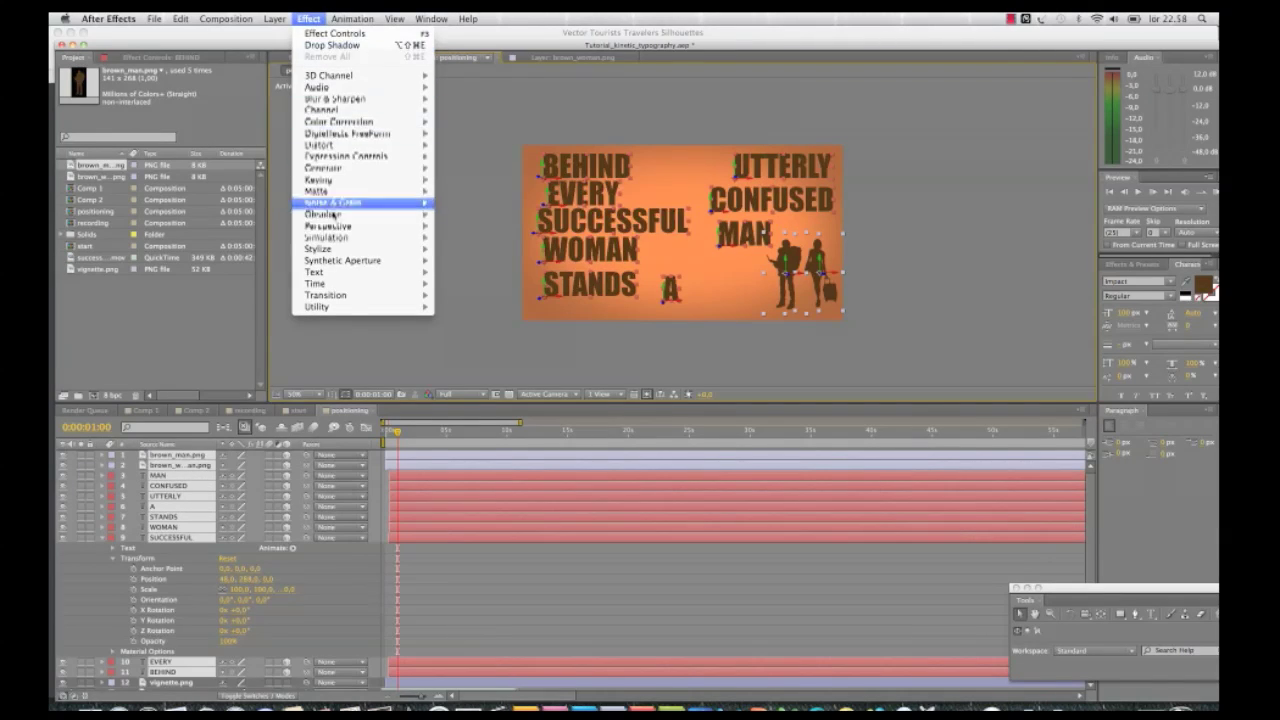
Apply Perspective > Drop Shadow to all selected word and silhouette layers
mouse_move(317, 262)
mouse_move(316, 226)
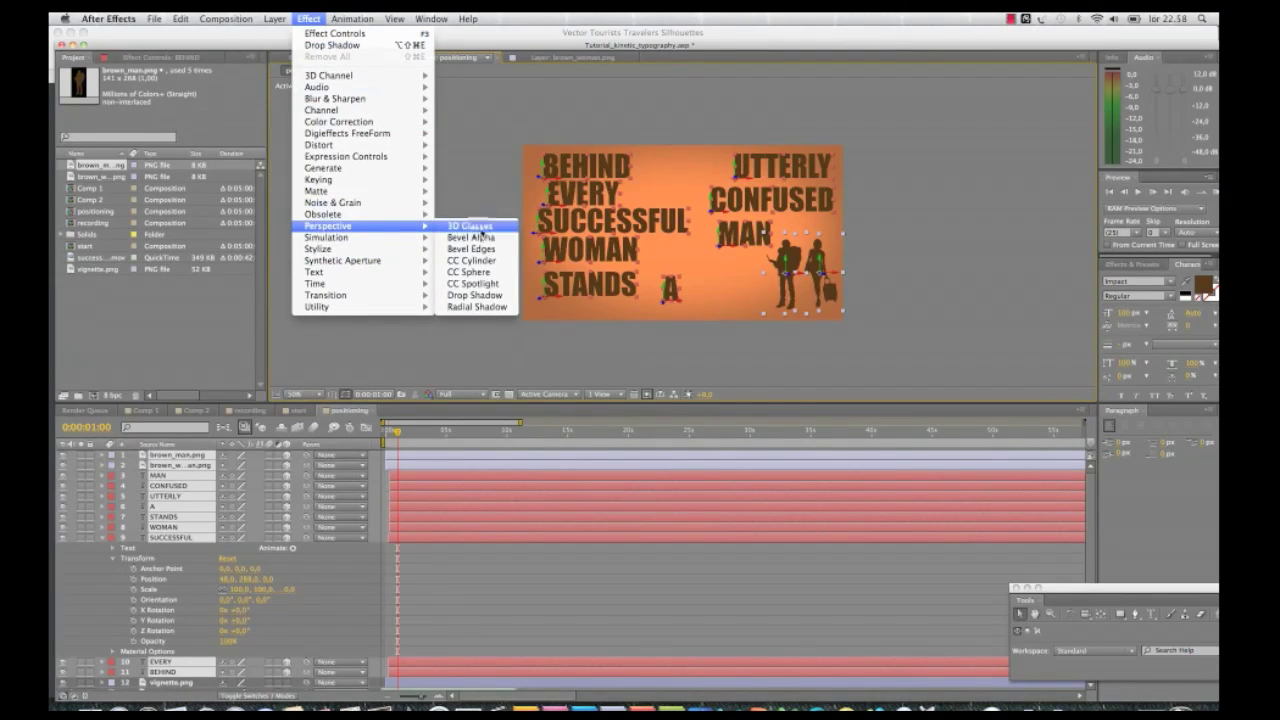
left_click(474, 295)
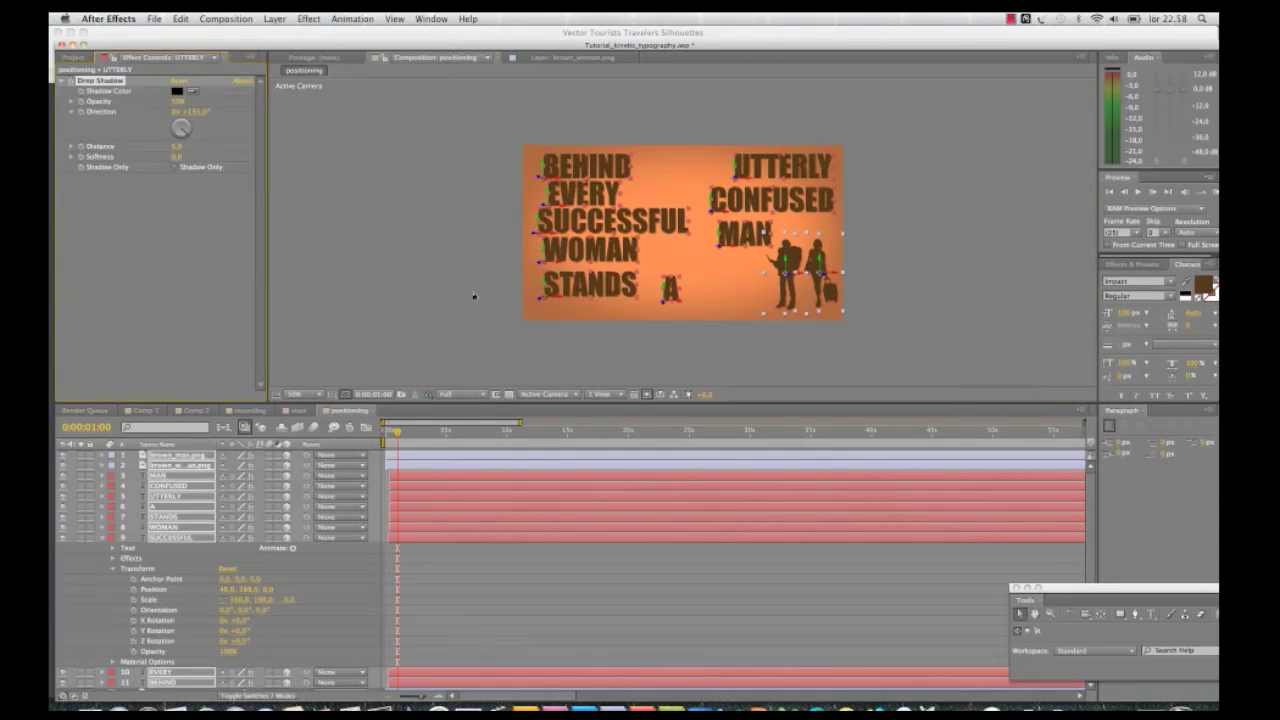
Set the fill colour of WOMAN, A and MAN to white, then clear the selection
left_click(470, 282)
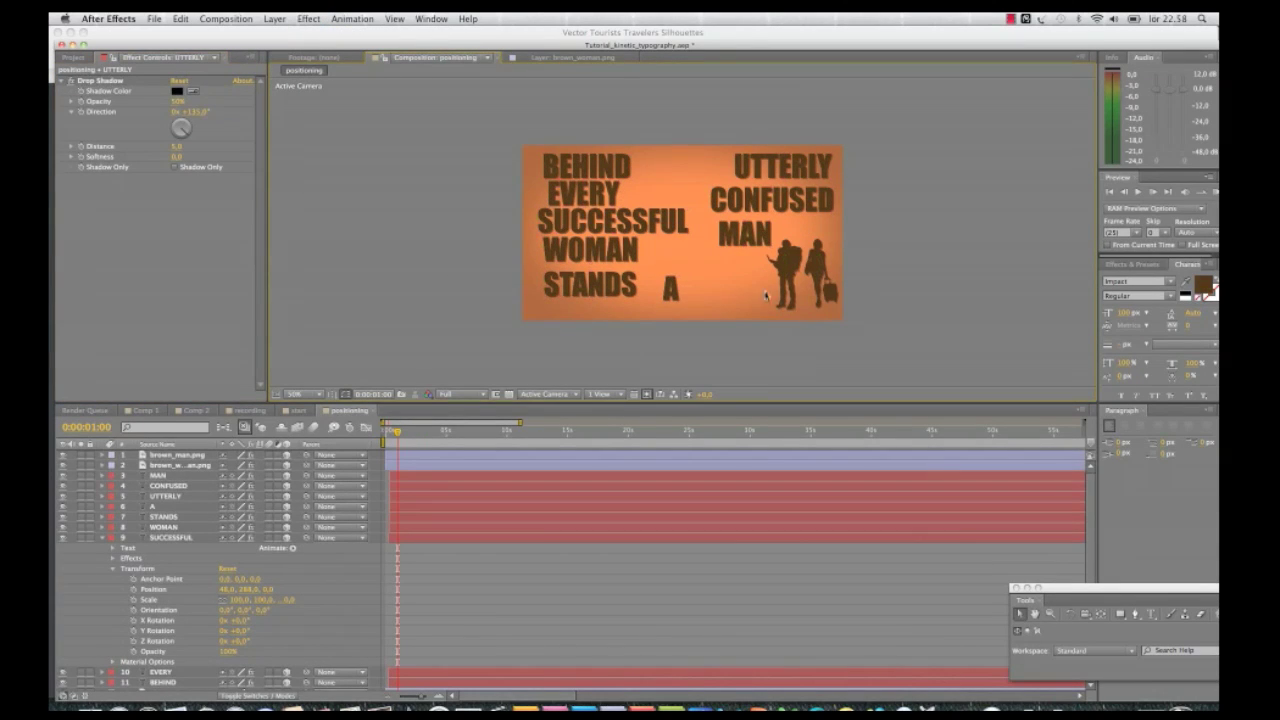
left_click(627, 256)
left_click(674, 292, "shift")
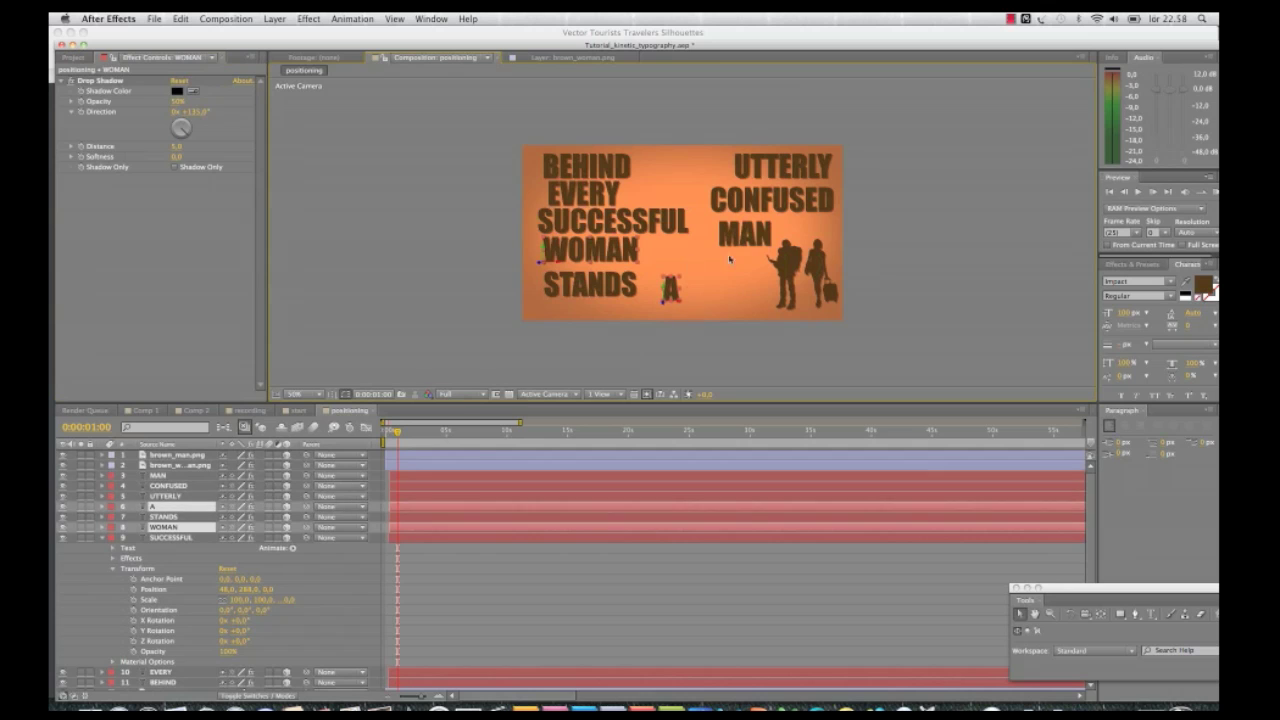
left_click(760, 230, "shift")
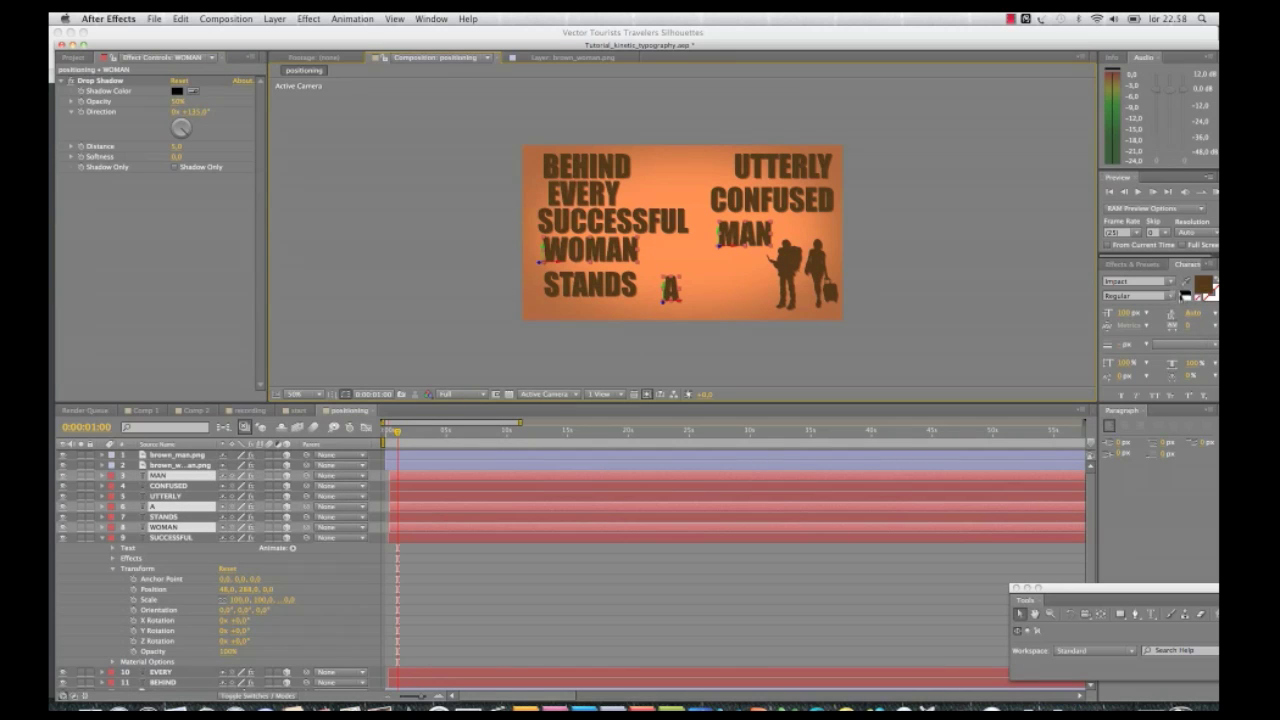
left_click(1186, 291)
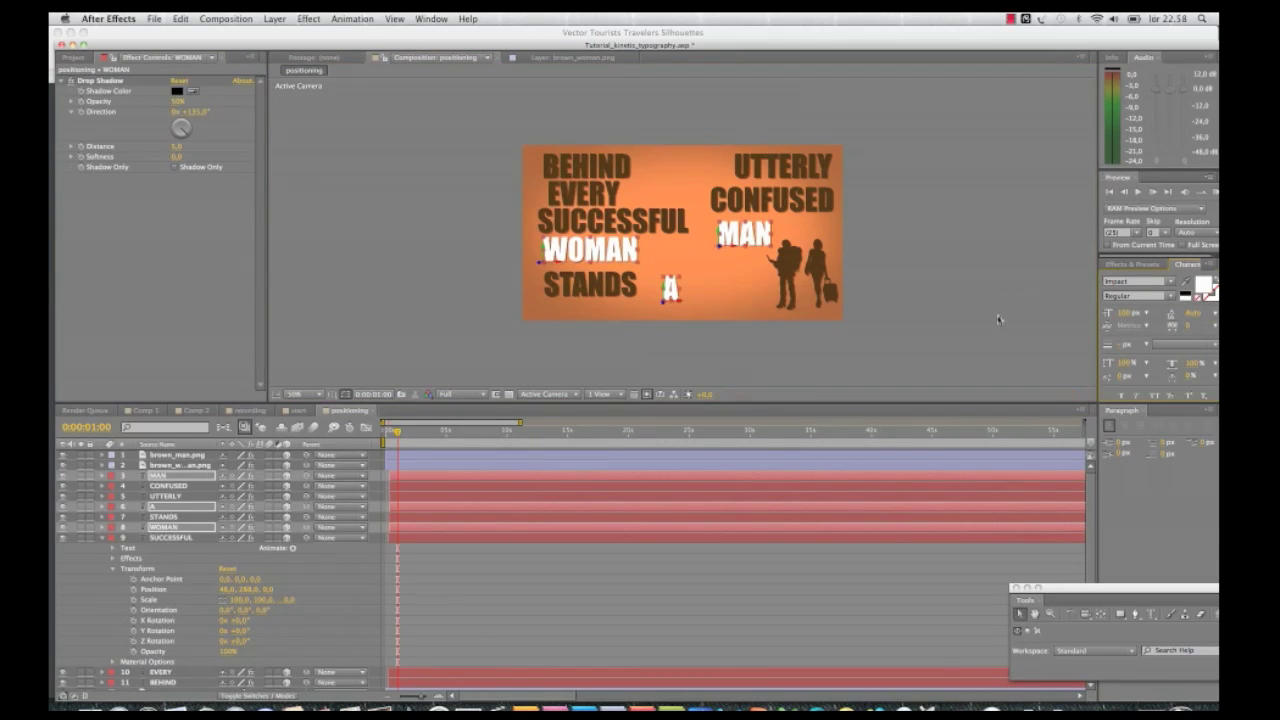
left_click(943, 304)
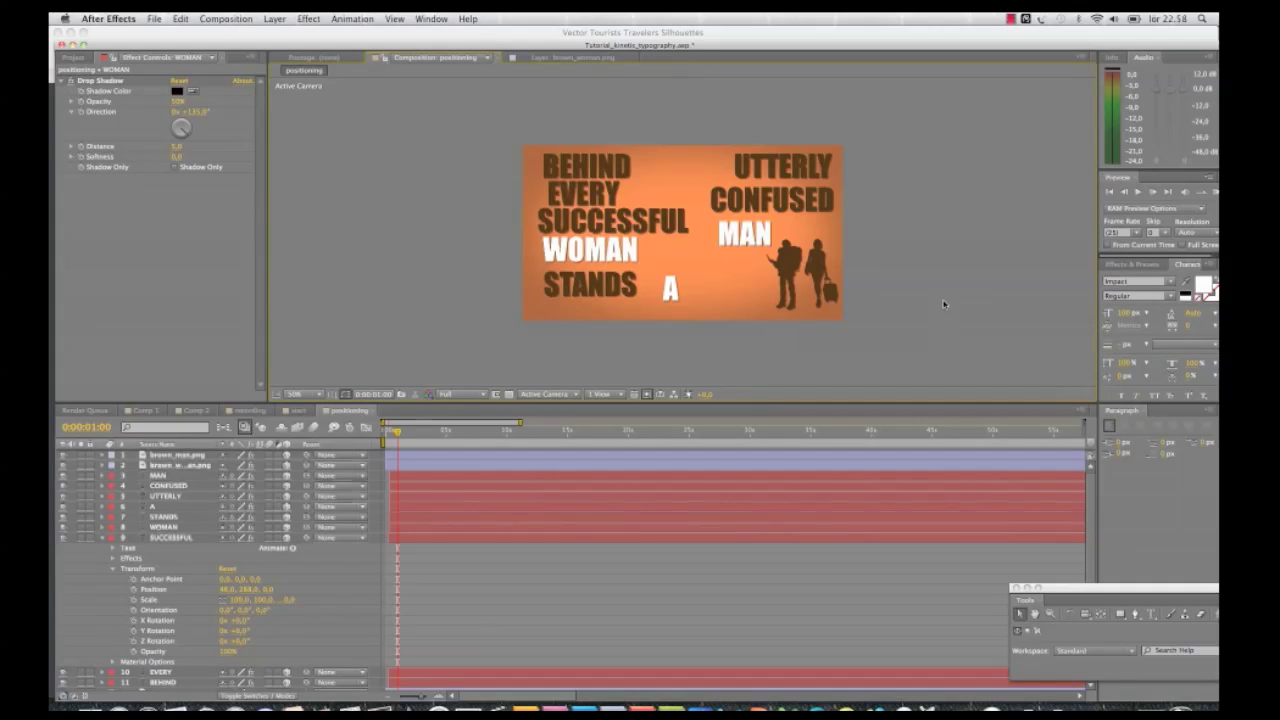
left_click(608, 200)
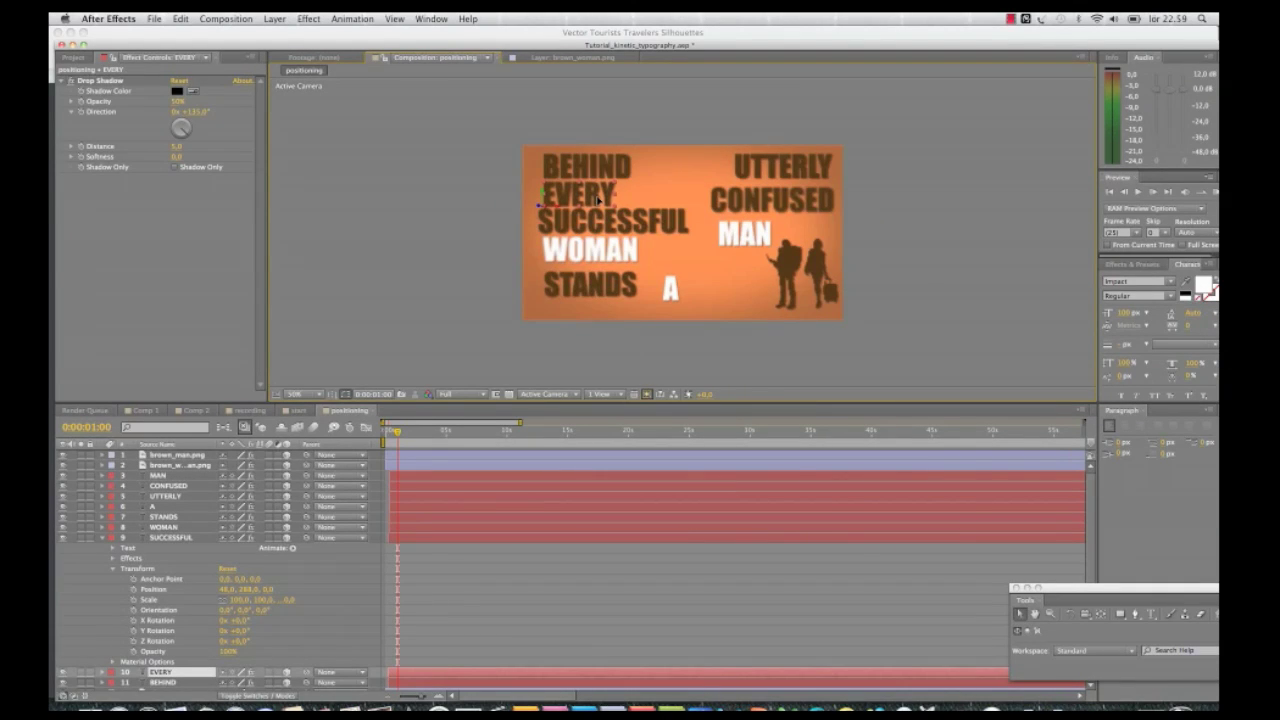
left_click(470, 187)
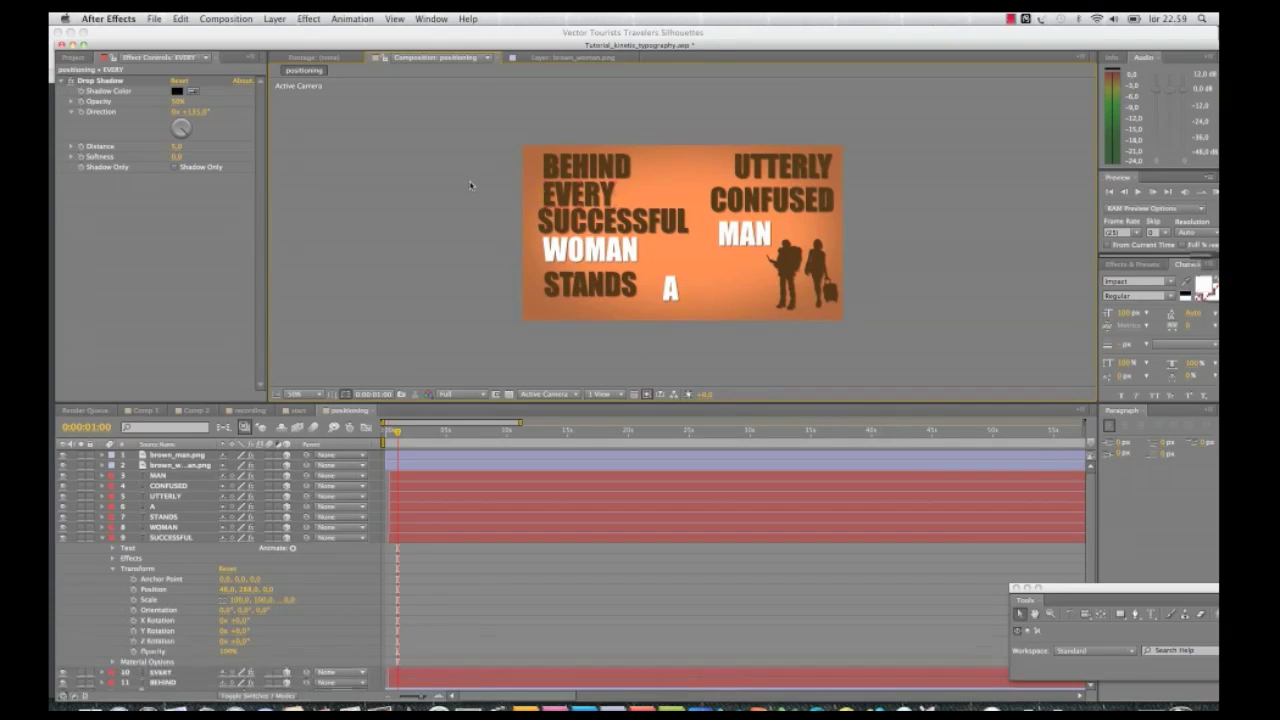
Rotate SUCCESSFUL about 90° on Z so it stands vertically
left_click(607, 219)
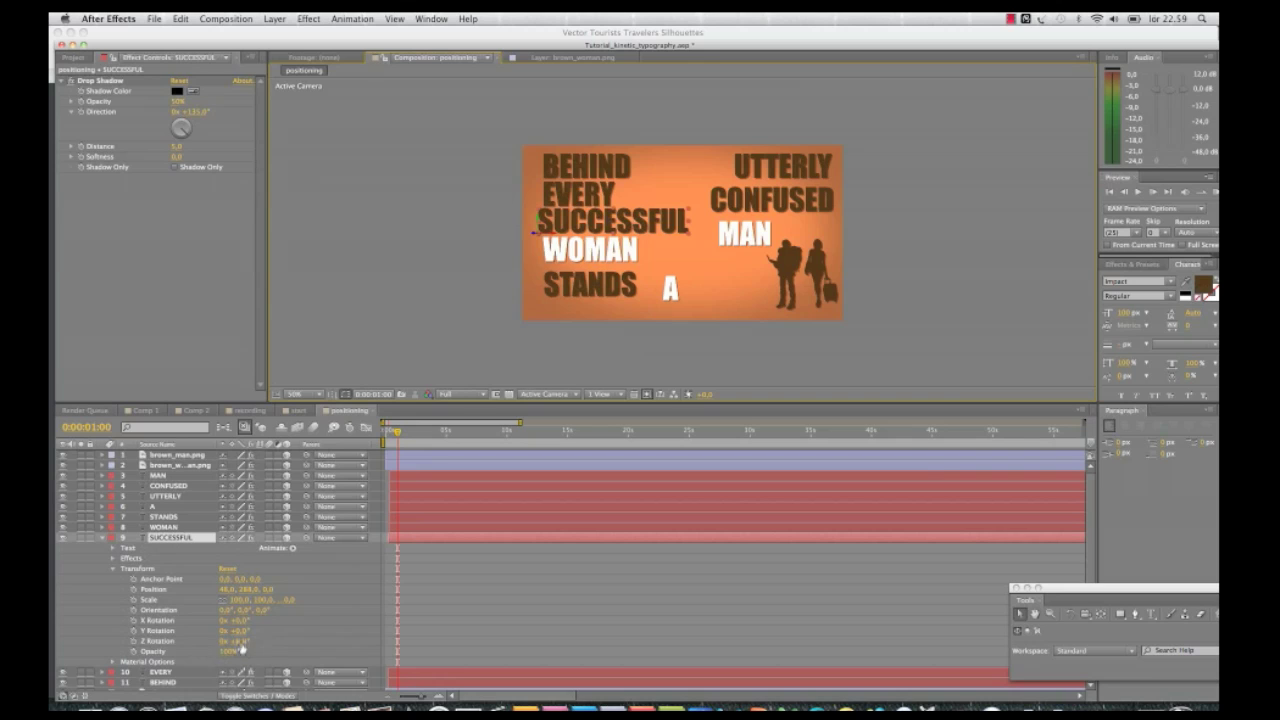
left_click_drag(238, 641, 295, 640)
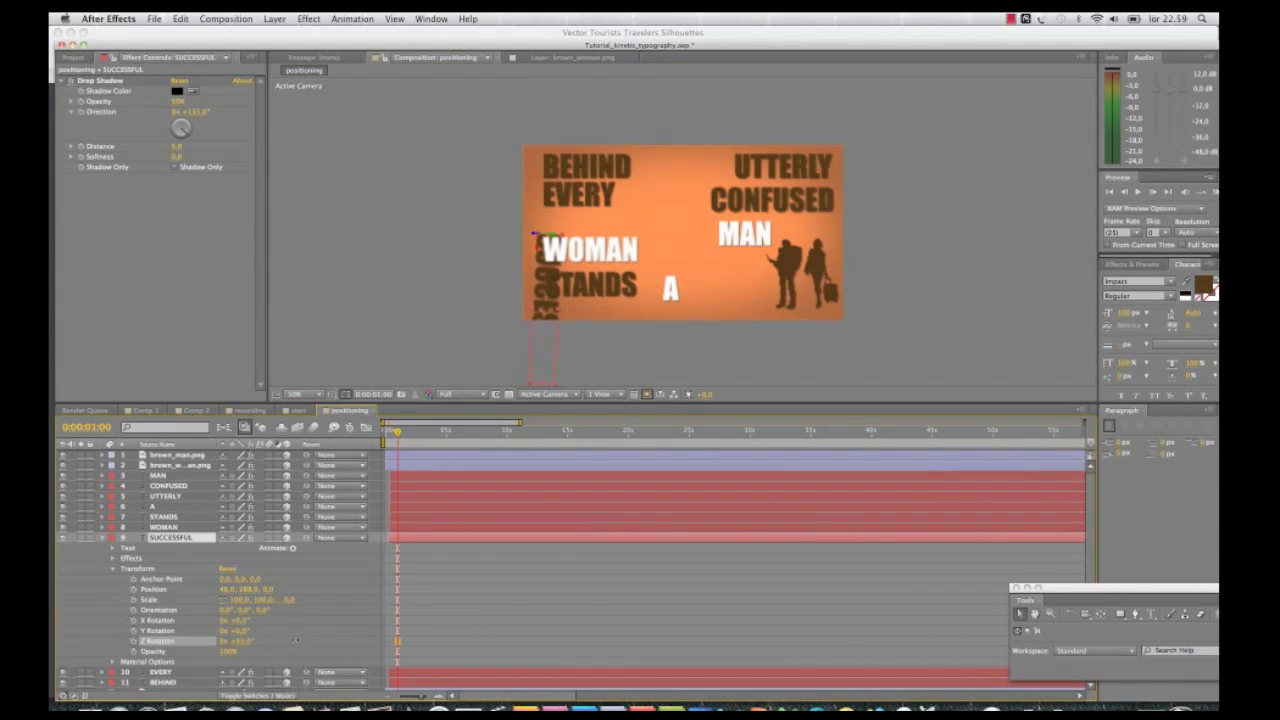
key("Return")
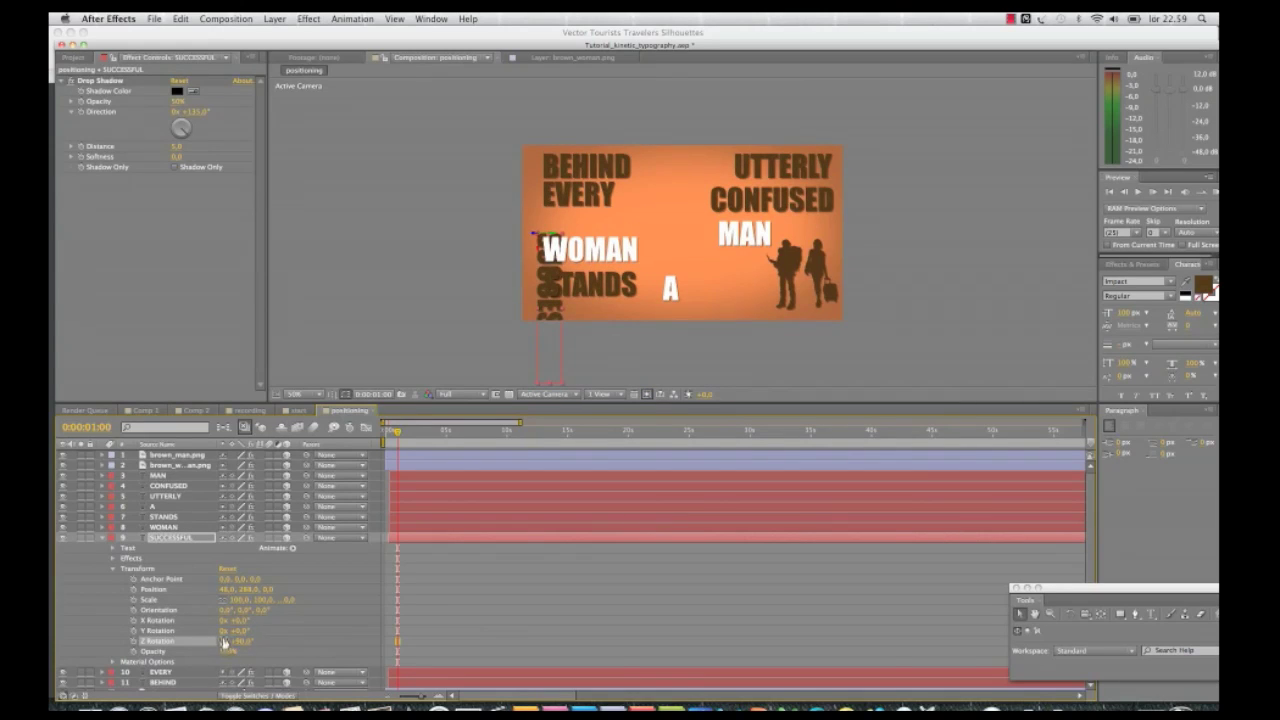
left_click(517, 304)
Move SUCCESSFUL, A, WOMAN and STANDS into a tighter layout beside UTTERLY and MAN
left_click_drag(541, 300, 632, 221)
key("Return")
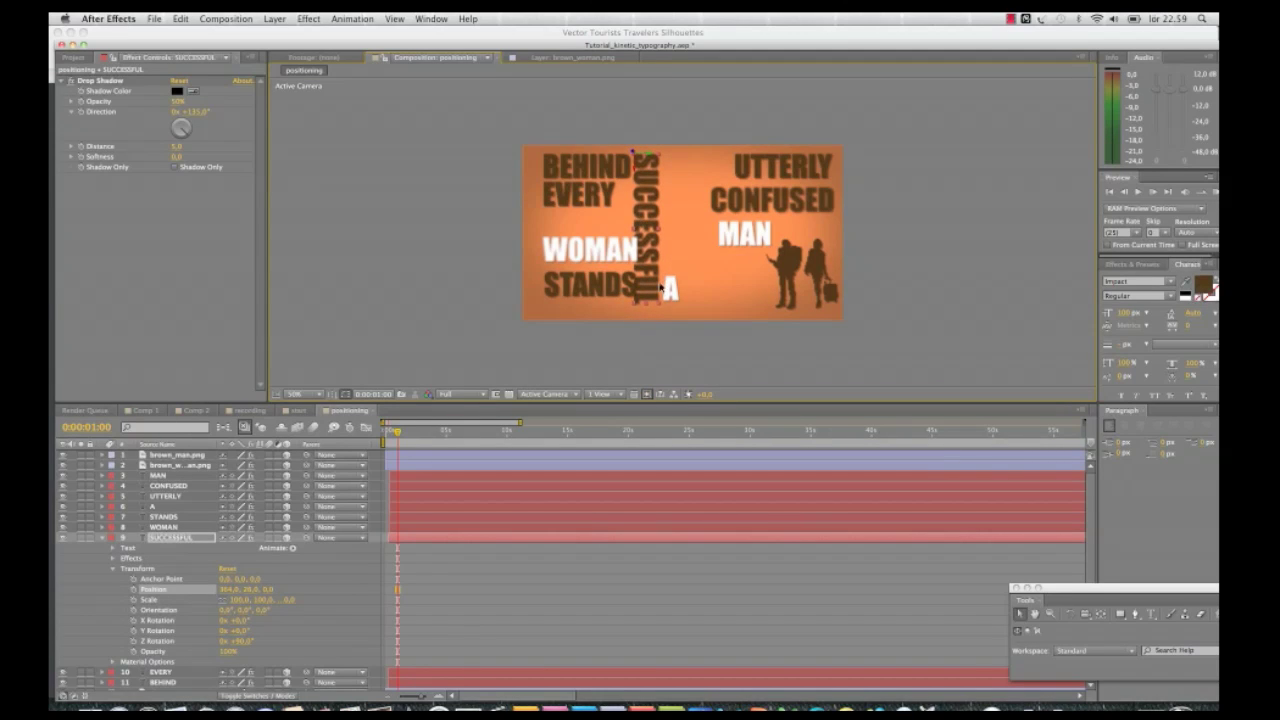
left_click_drag(672, 290, 692, 164)
left_click(605, 254)
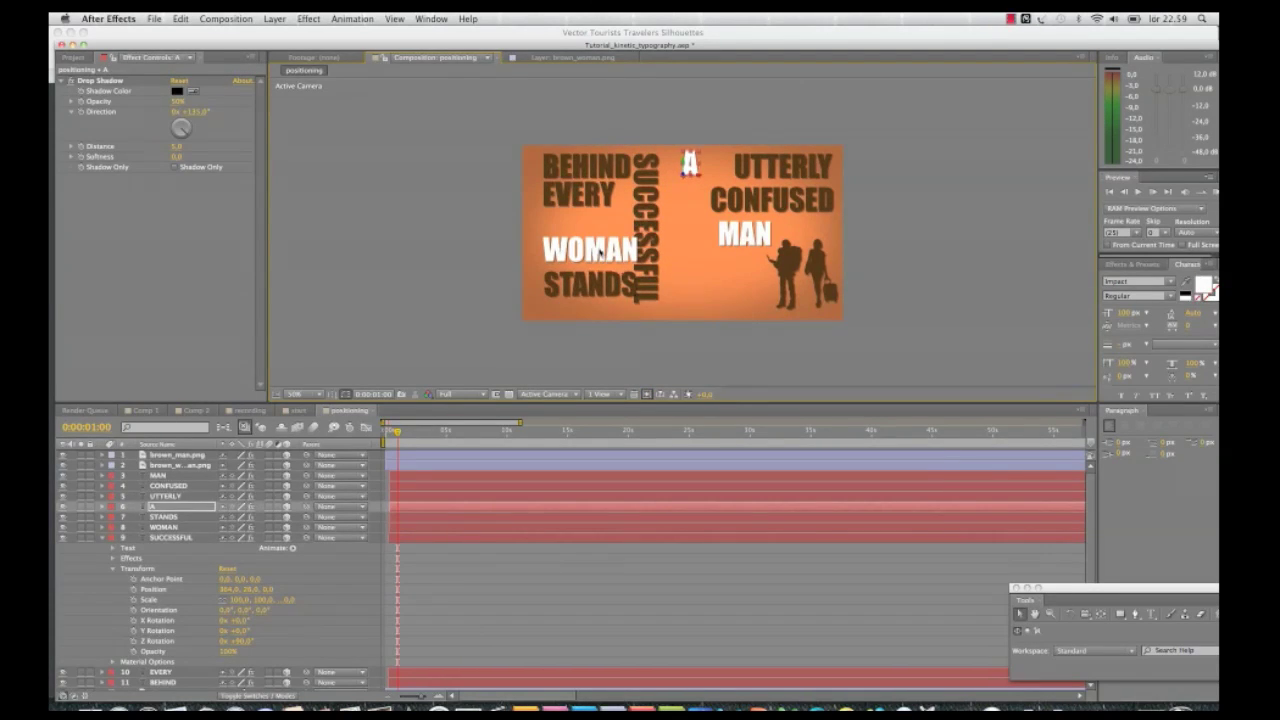
left_click_drag(681, 262, 722, 289)
left_click_drag(600, 292, 726, 270)
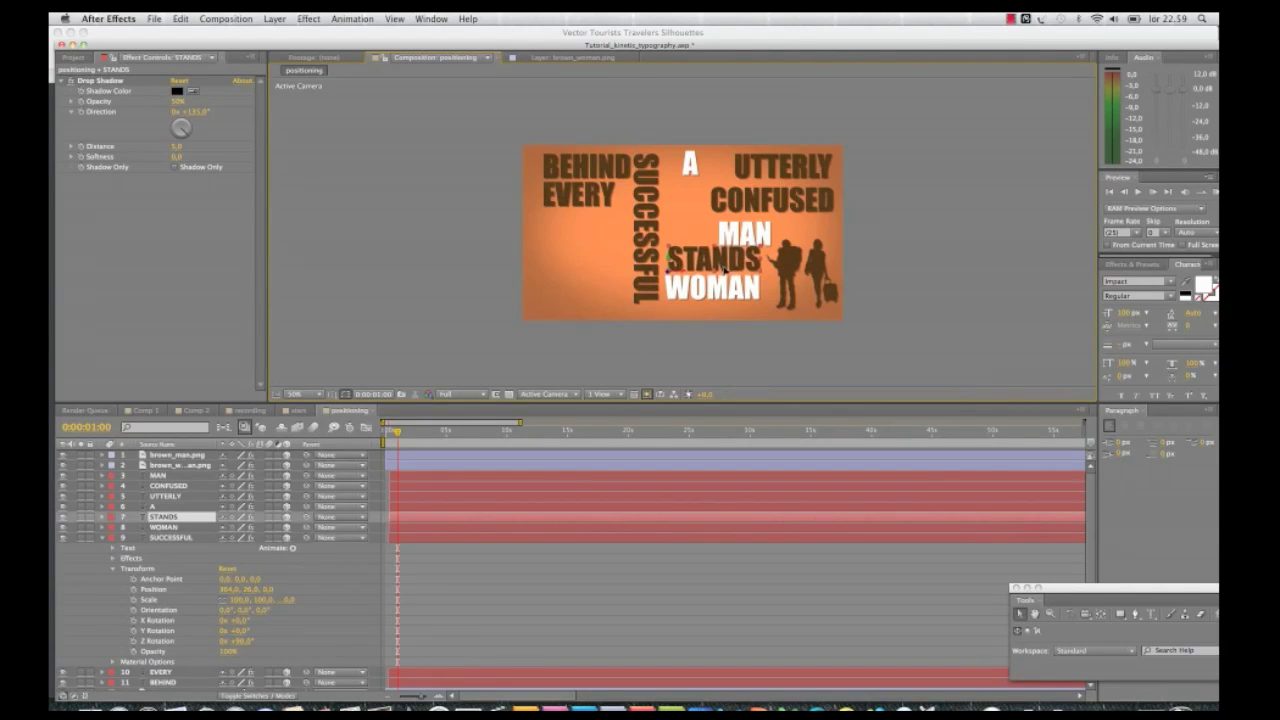
left_click(689, 164)
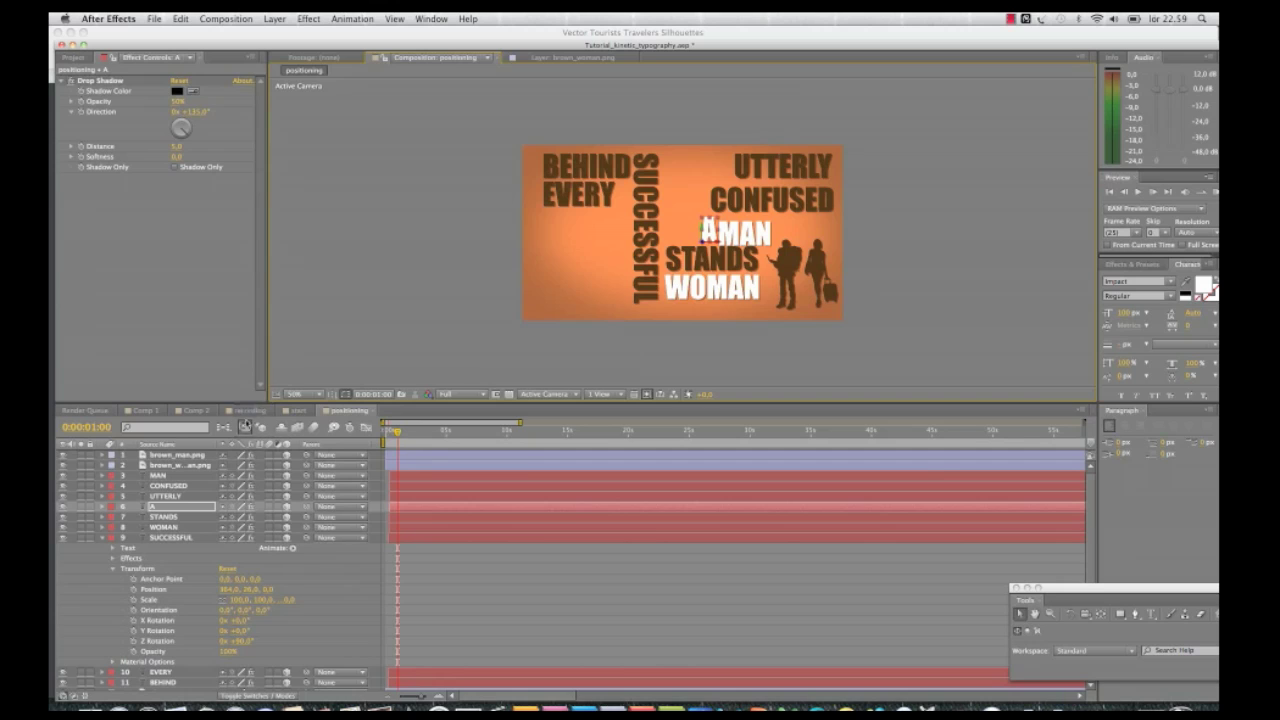
left_click(248, 411)
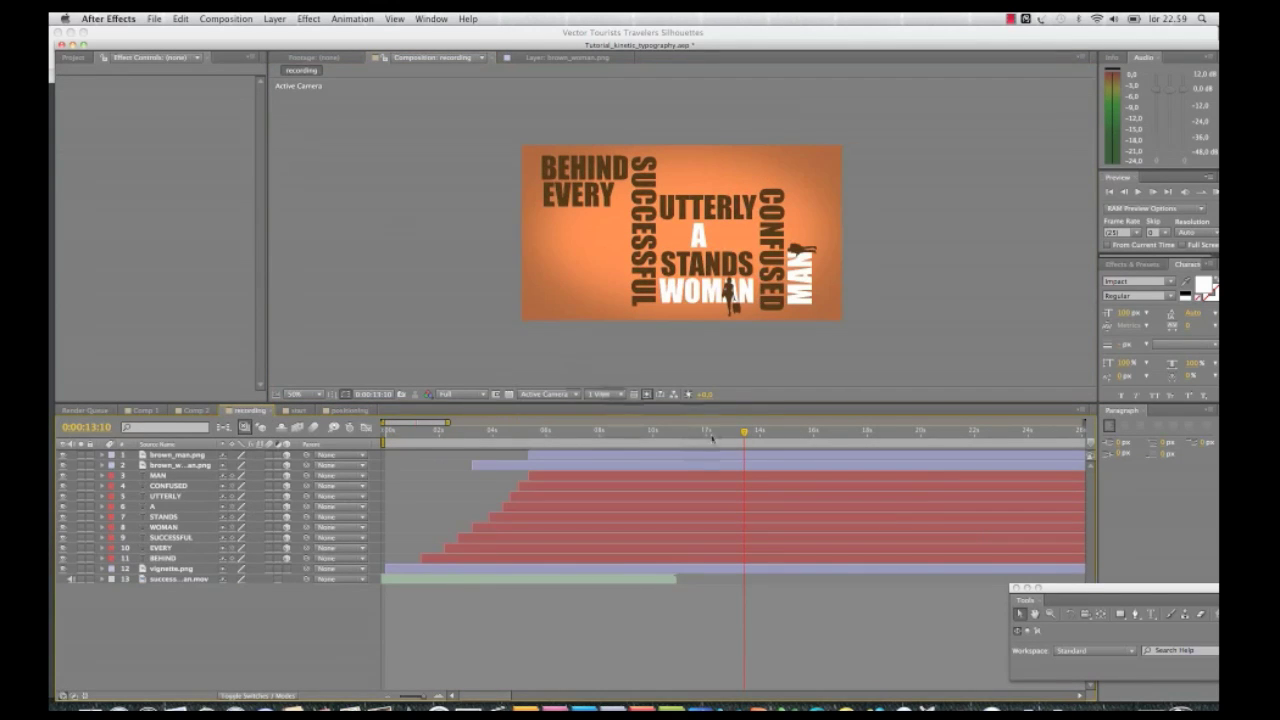
Return to the start of the recording comp and scrub to about 0:00:03:12
key("Home")
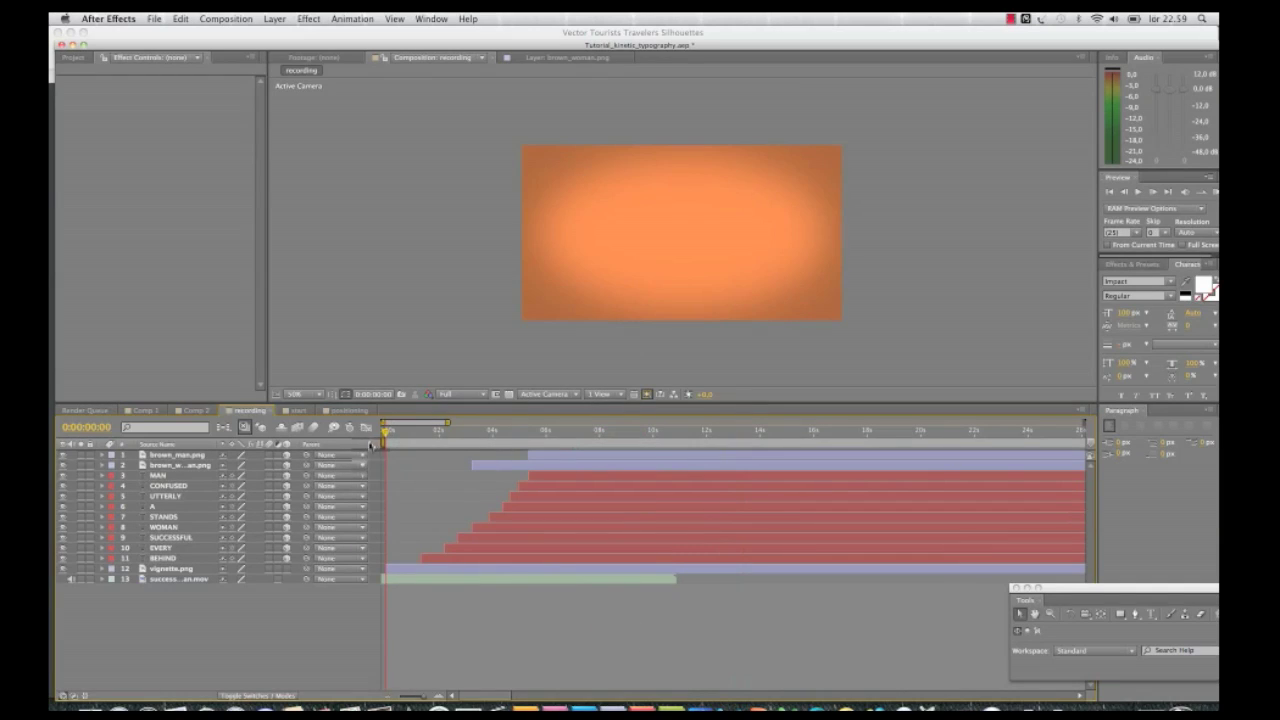
left_click_drag(386, 447, 433, 426)
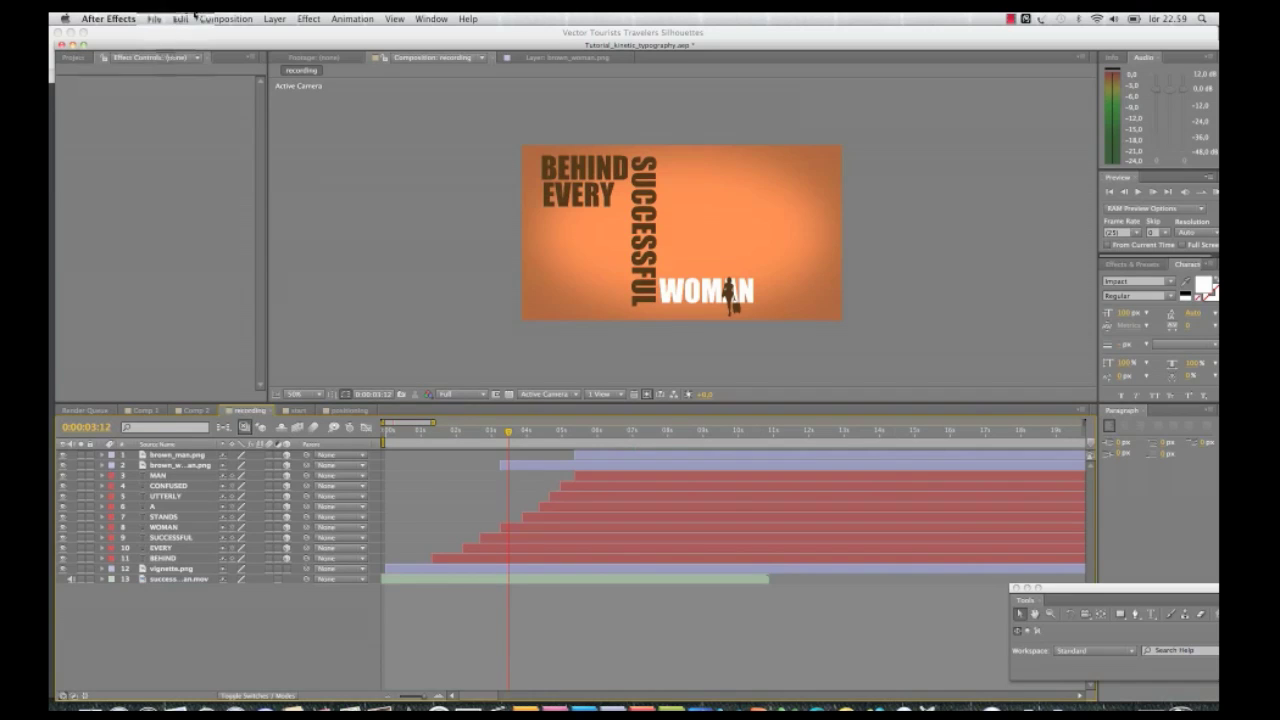
Add a new camera layer with its default settings
left_click(274, 18)
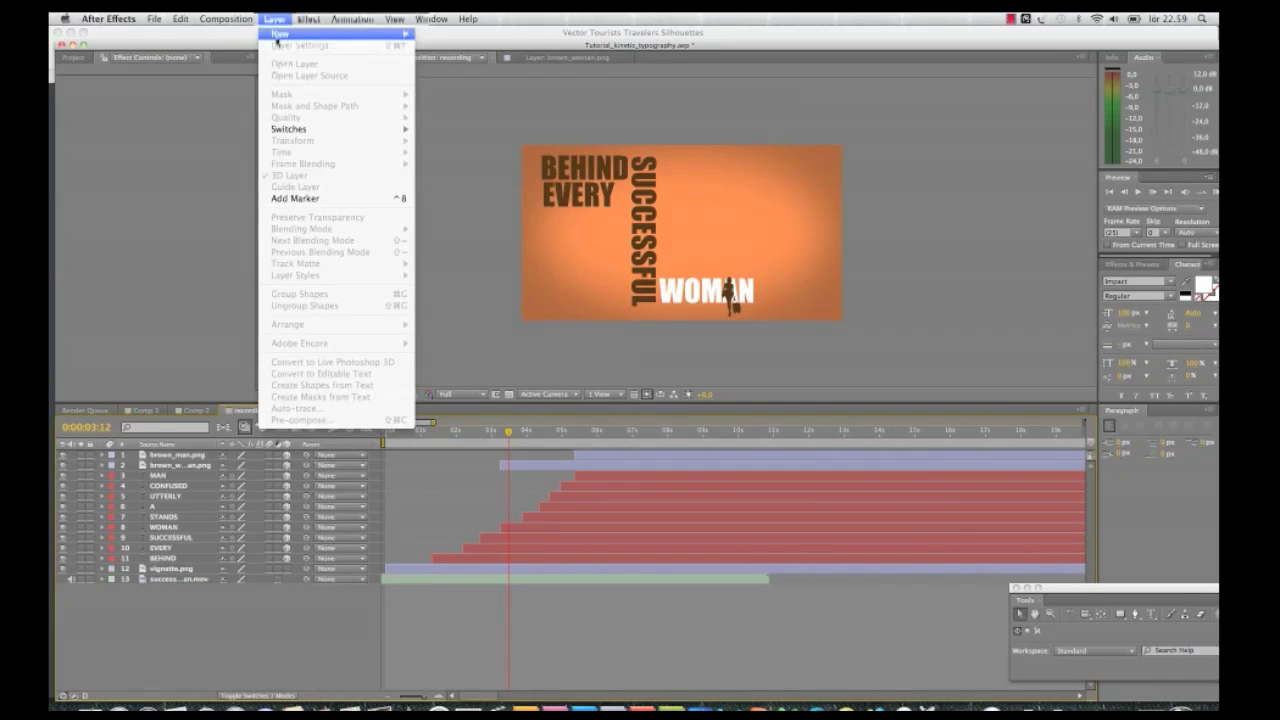
mouse_move(330, 33)
left_click(508, 73)
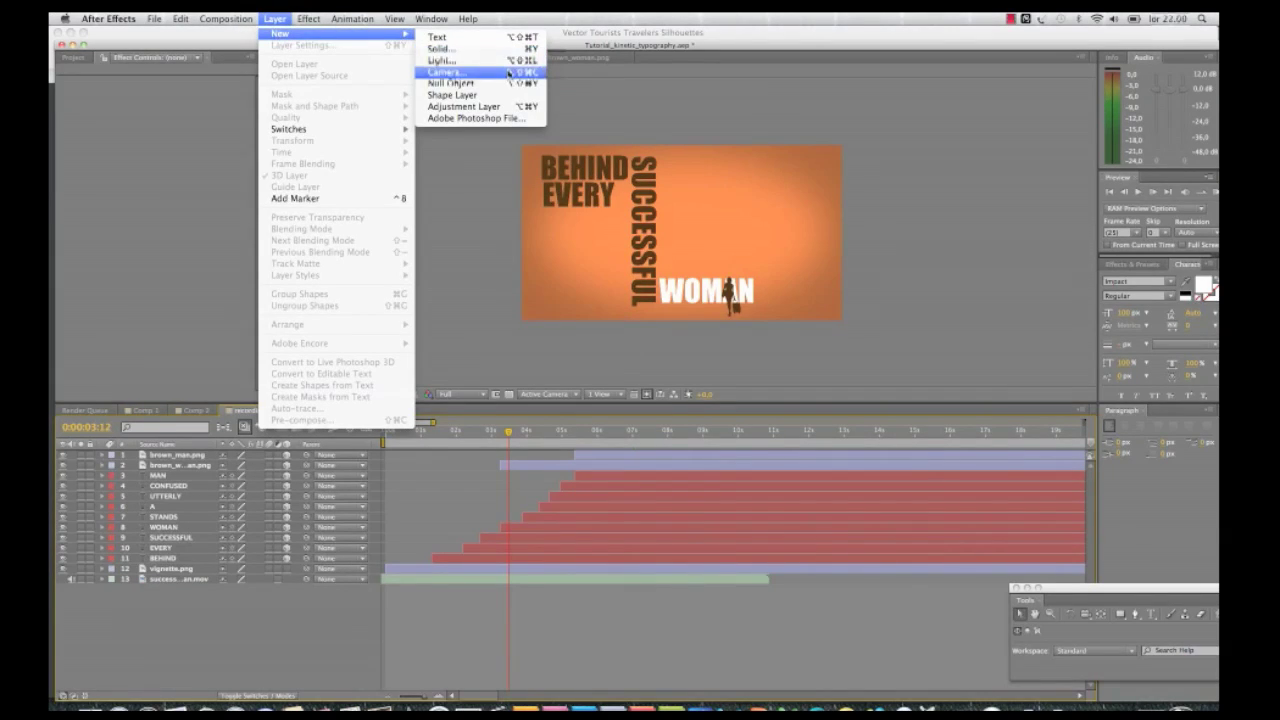
left_click(812, 480)
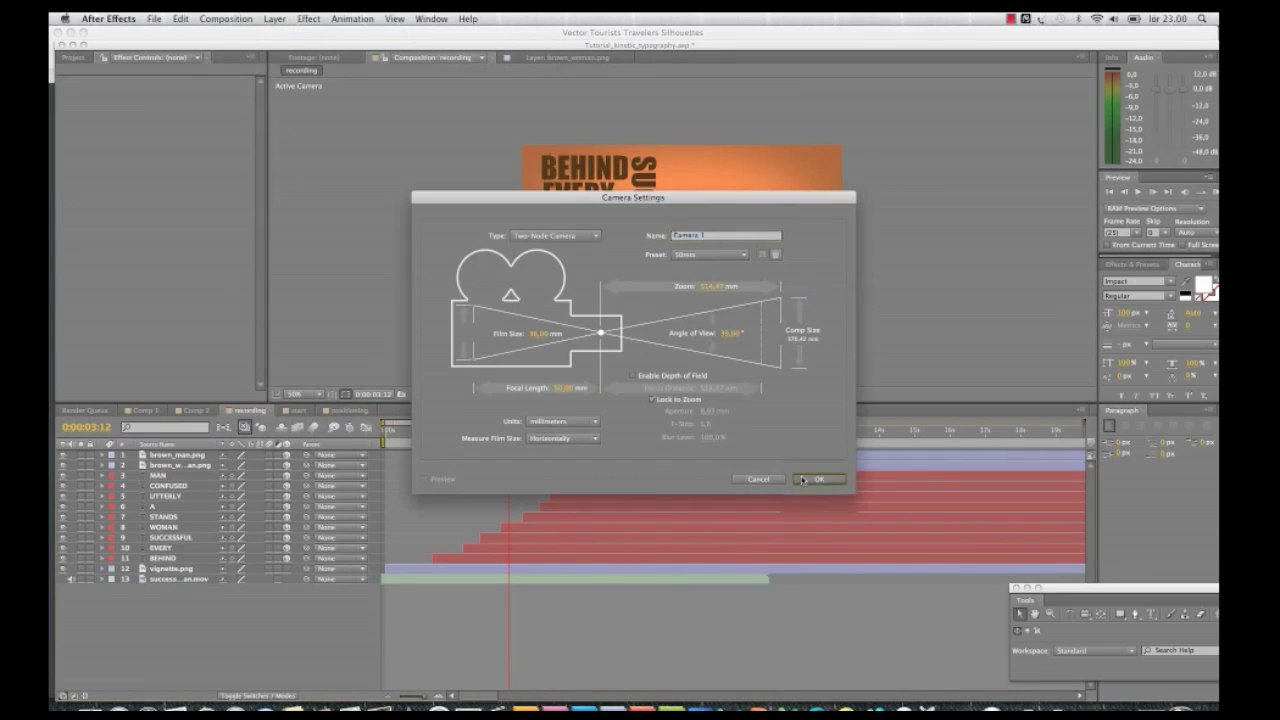
Add a 3D null object and parent Camera 1 to Null 2
left_click(274, 18)
mouse_move(290, 33)
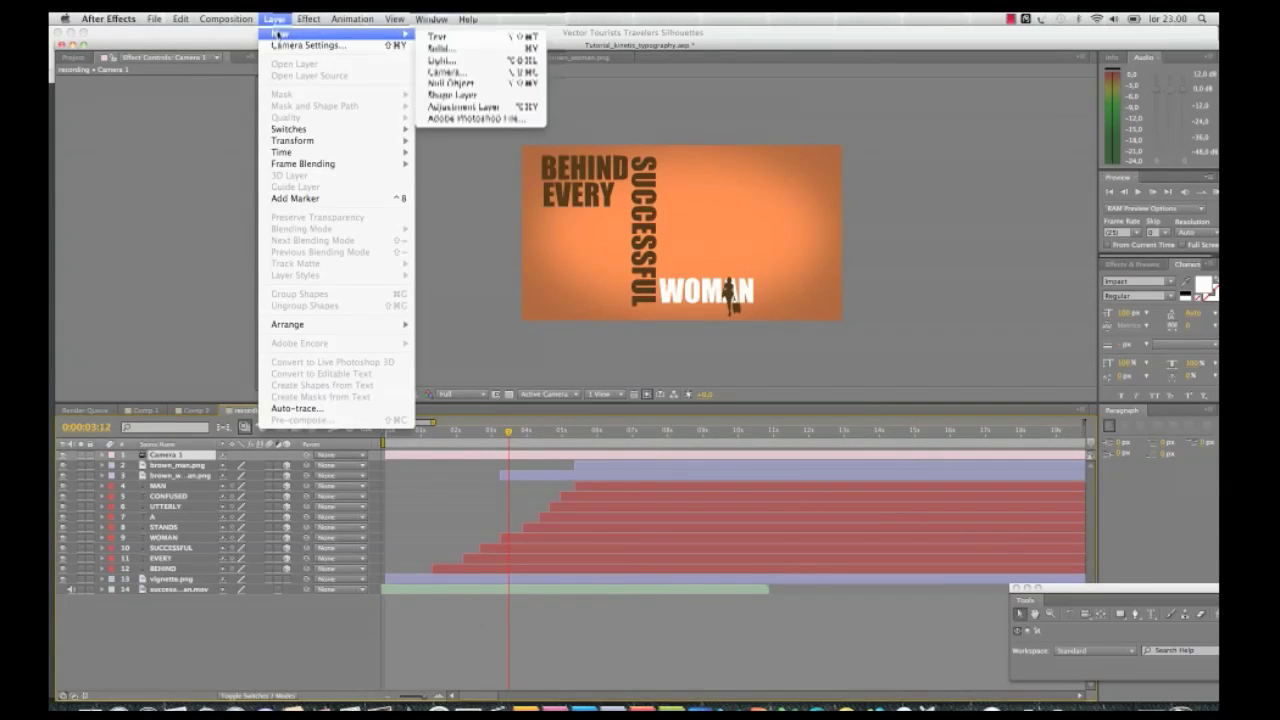
left_click(467, 86)
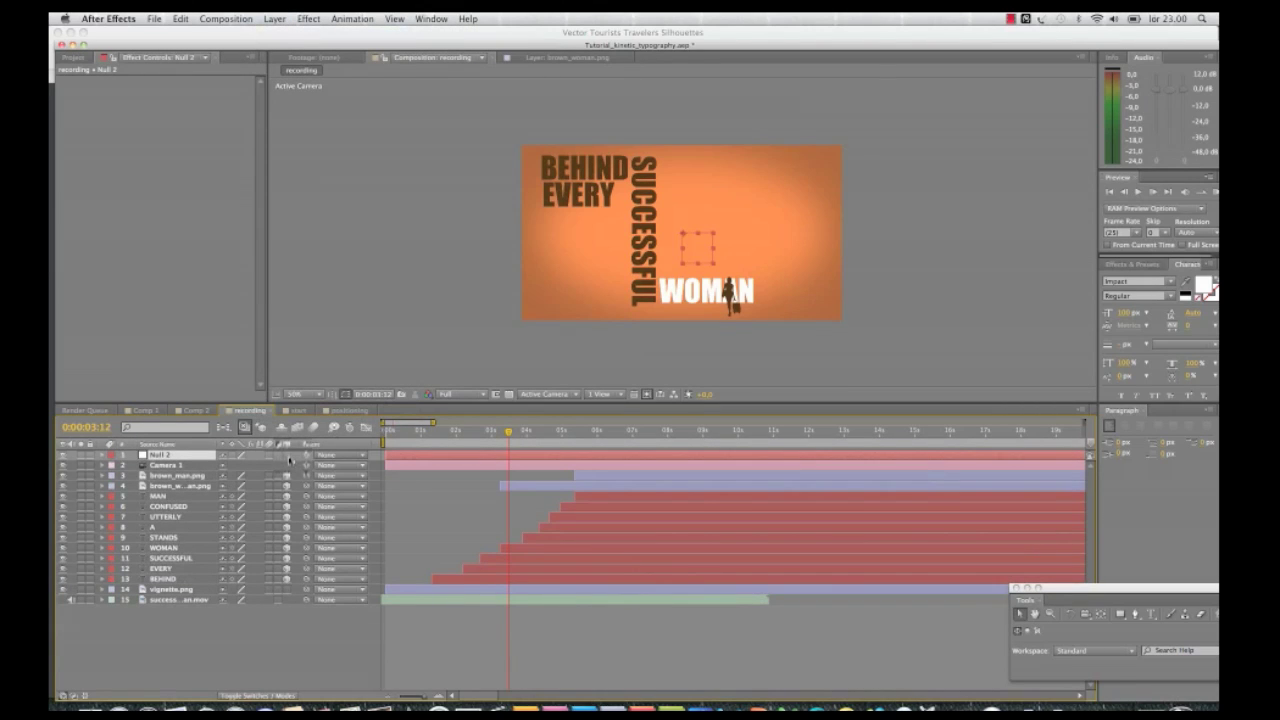
left_click(288, 455)
left_click_drag(307, 465, 192, 458)
left_click_drag(510, 433, 436, 437)
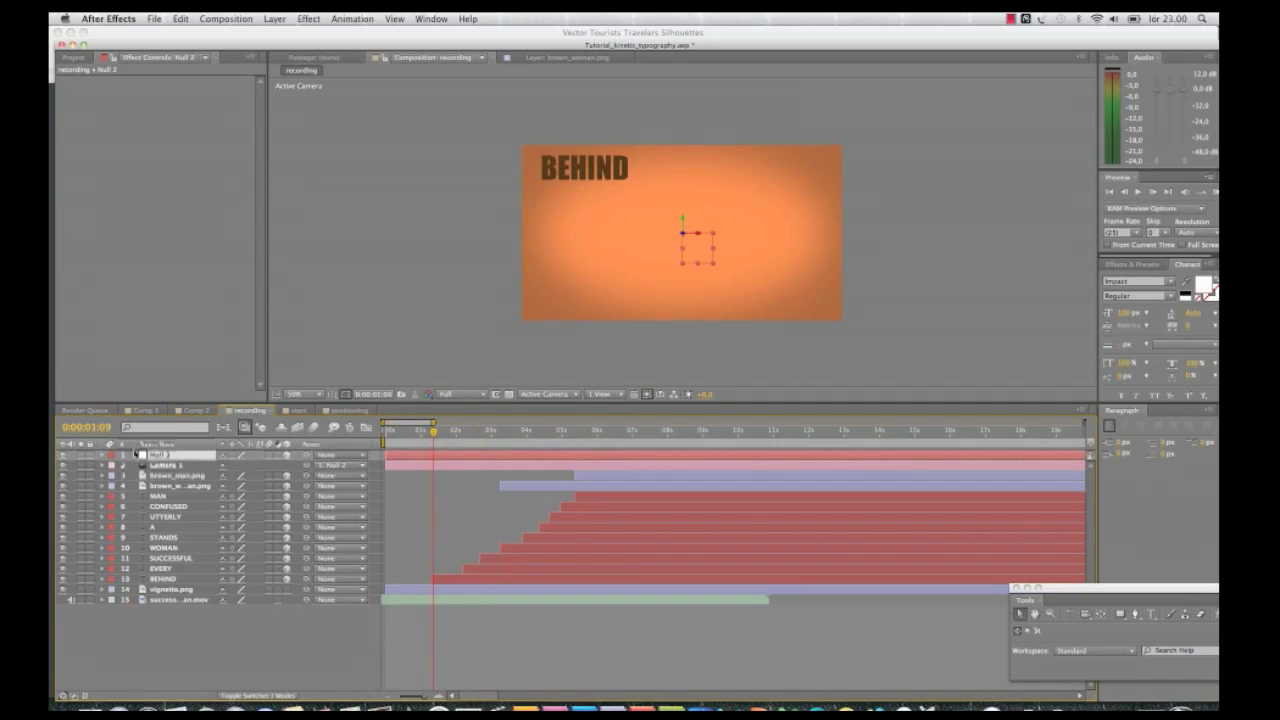
left_click(102, 455)
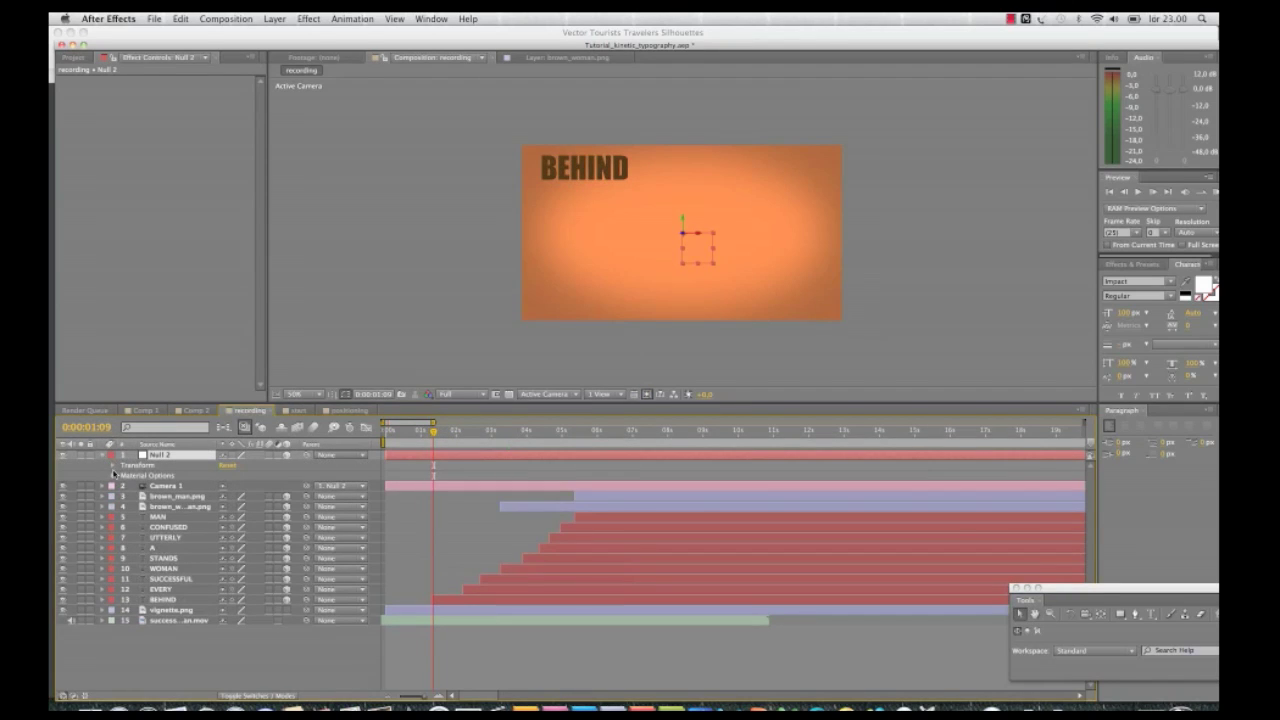
Expand Null 2's Transform and start Position and Scale keyframes at 1:09
left_click(113, 466)
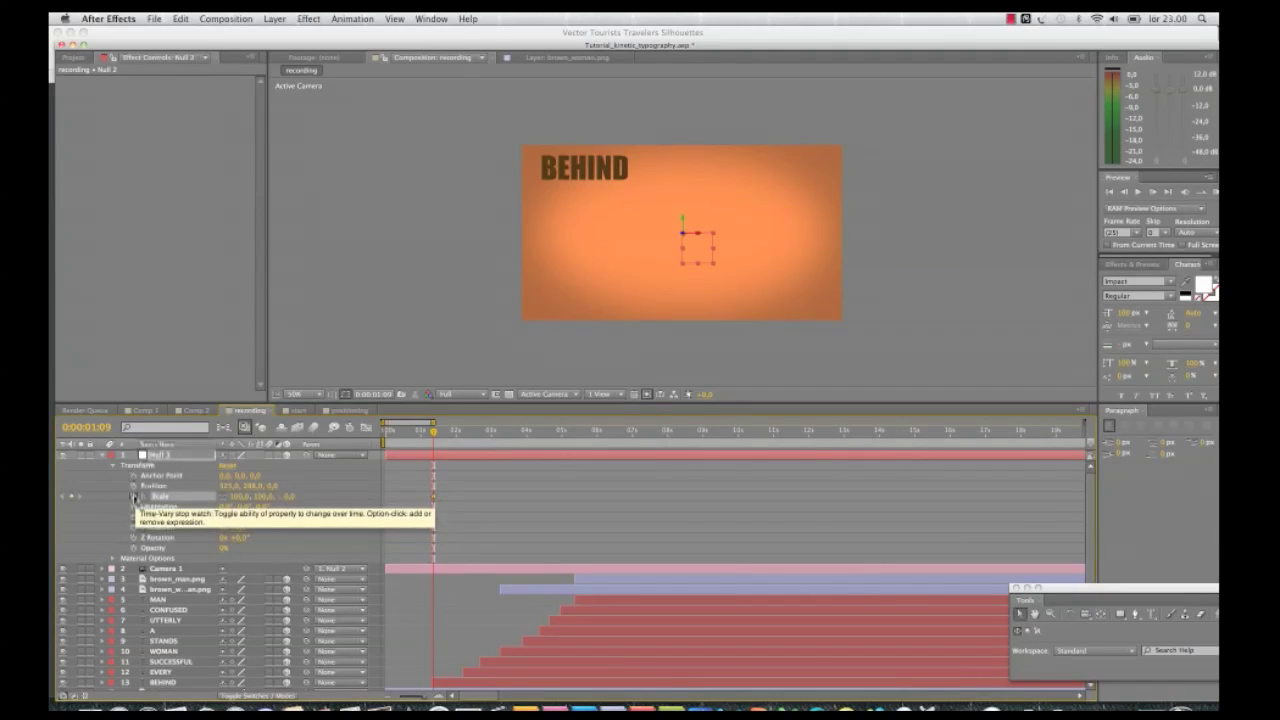
left_click(134, 496)
left_click(134, 486)
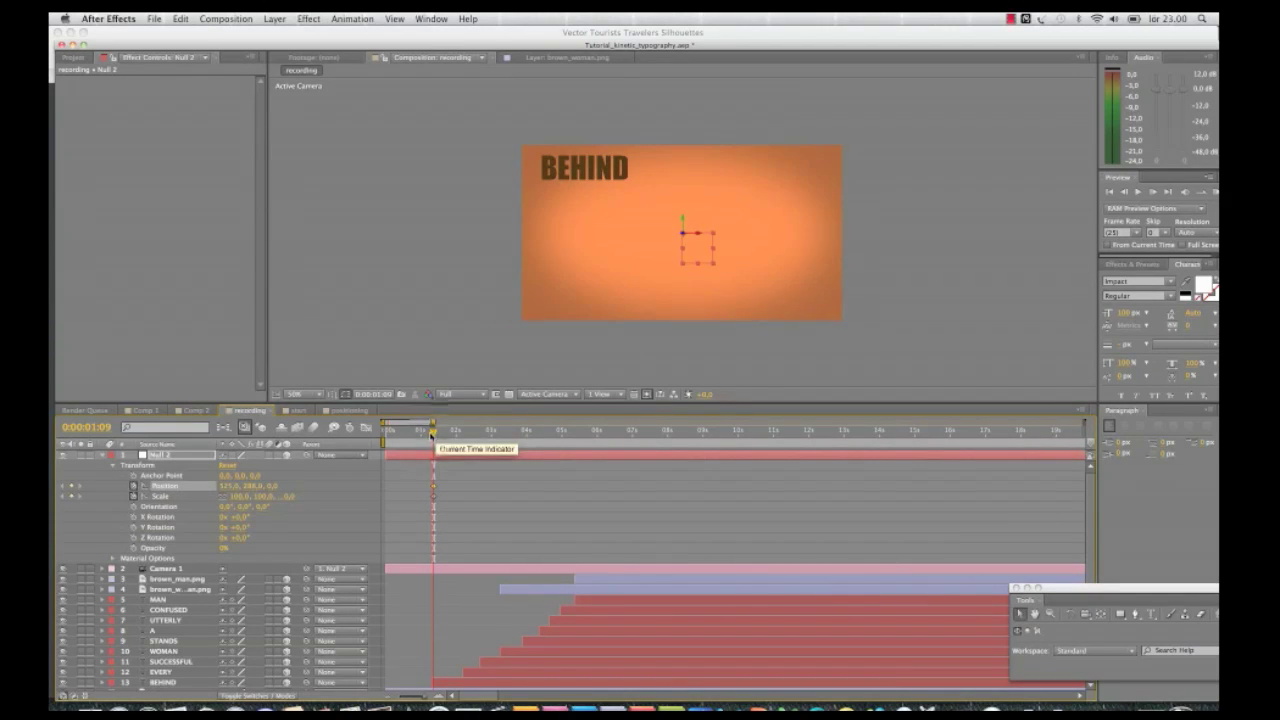
At 1:23, lower Null 2's Y position and enlarge its scale to centre a large BEHIND
left_click_drag(434, 432, 456, 434)
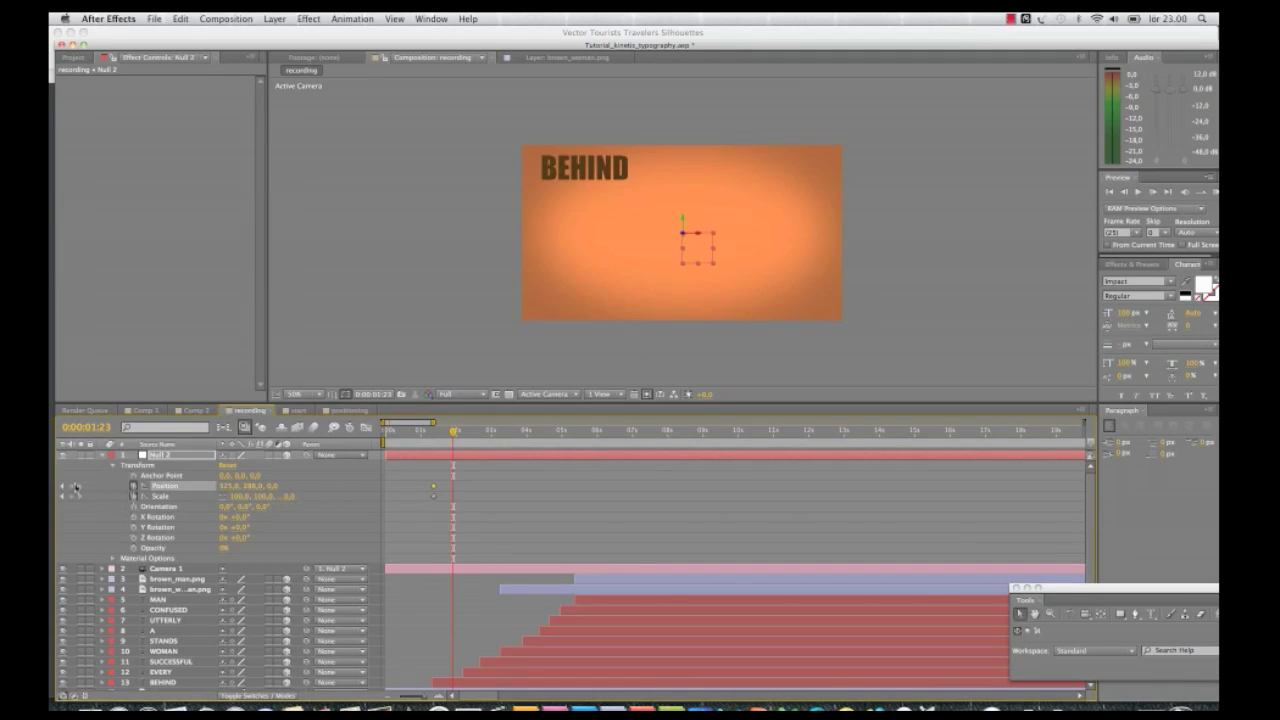
left_click(74, 496)
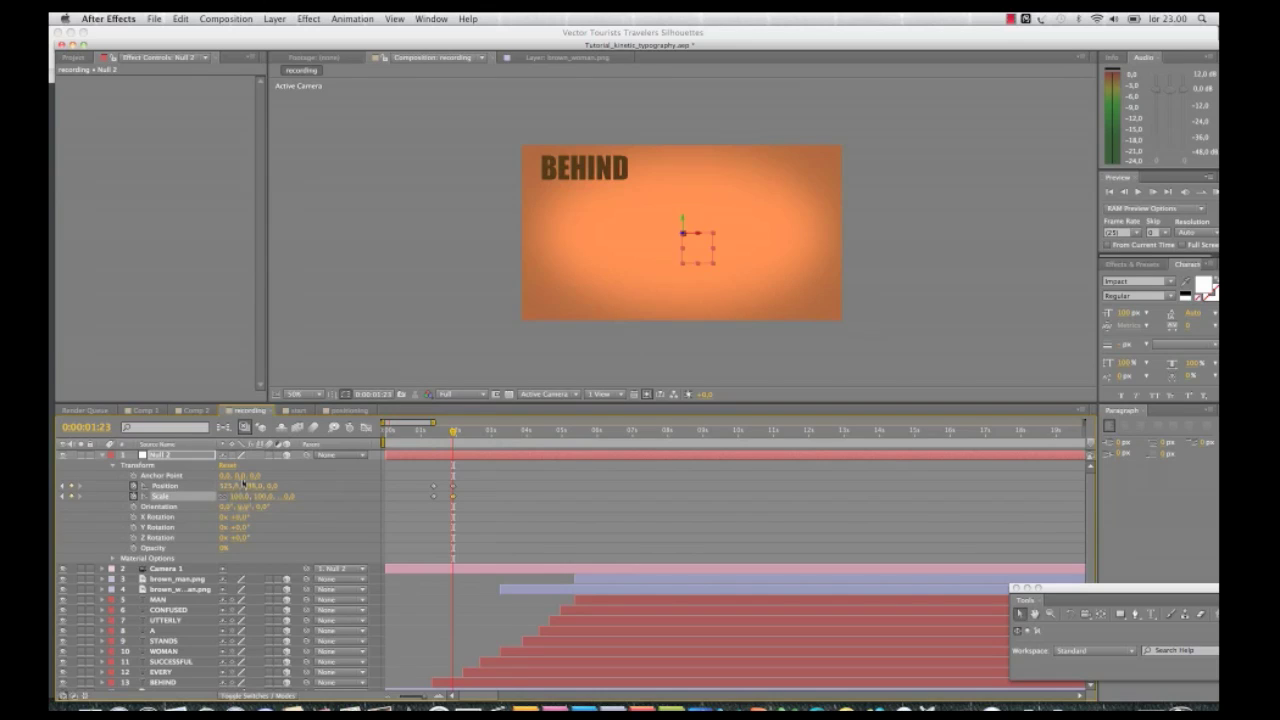
left_click_drag(244, 487, 212, 485)
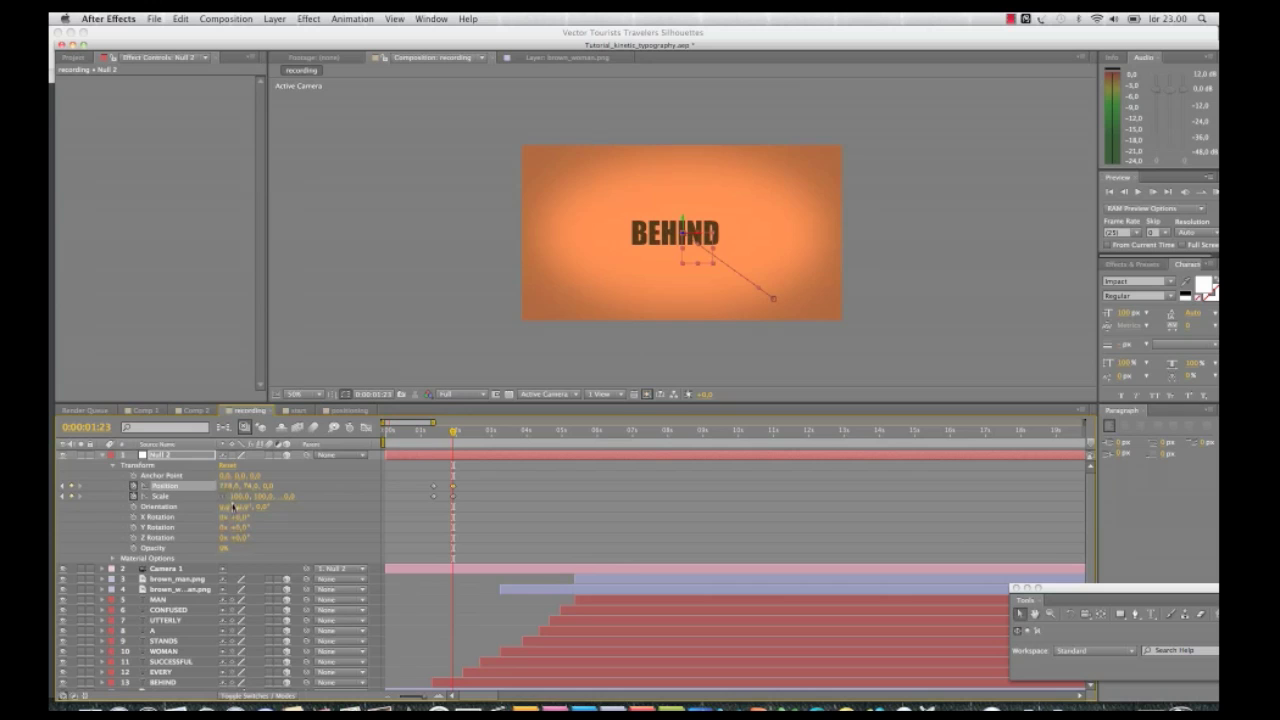
left_click_drag(237, 497, 204, 497)
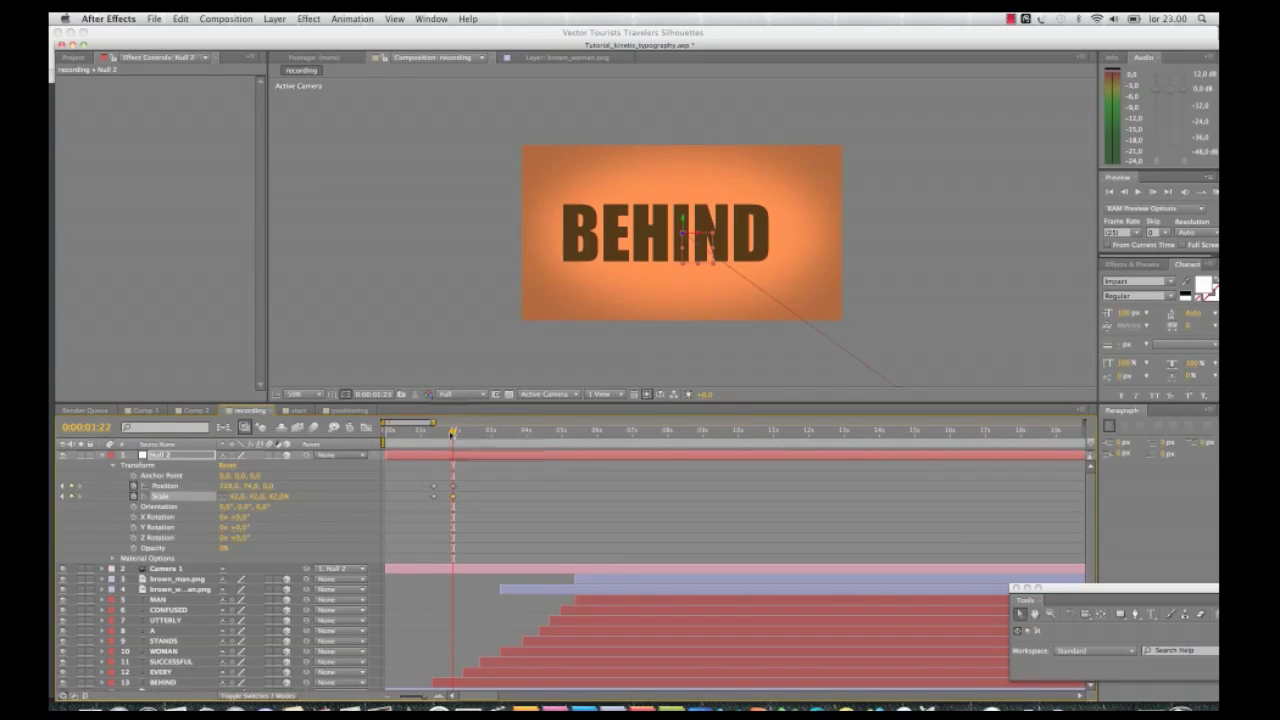
left_click_drag(455, 431, 432, 433)
Add a new mask to Null 2 by mistake, then delete it
left_click(274, 18)
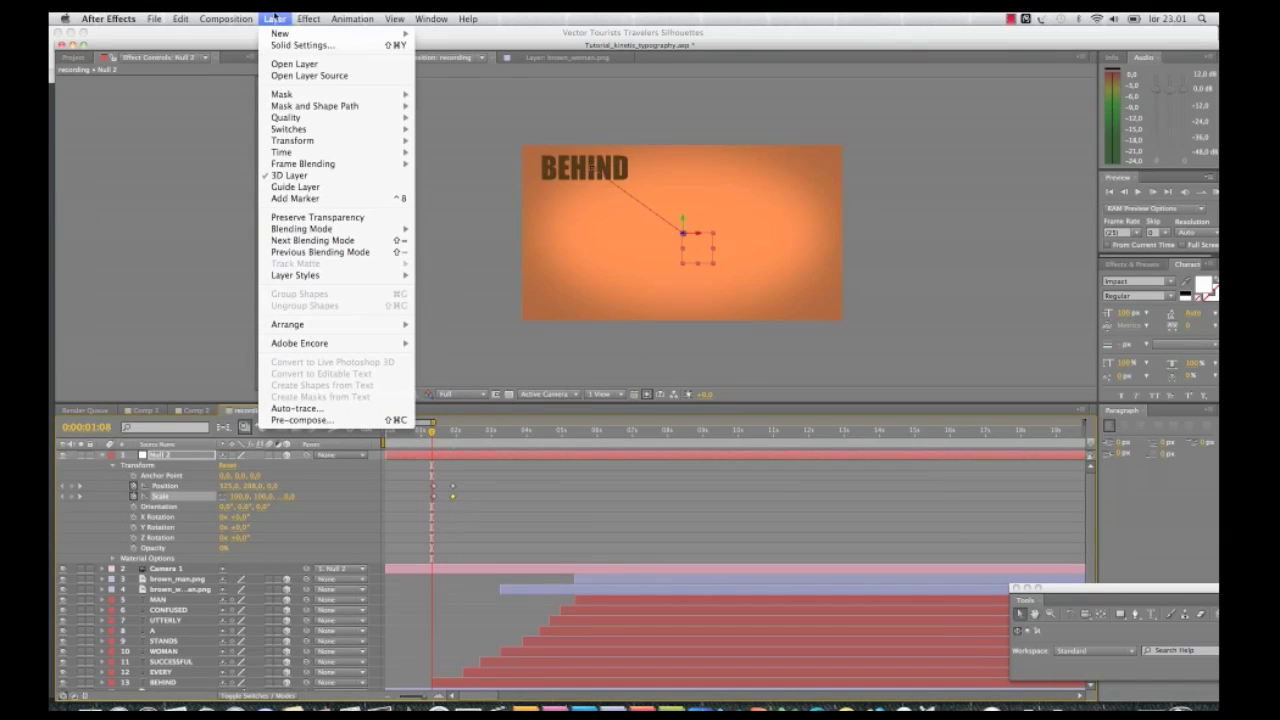
mouse_move(300, 94)
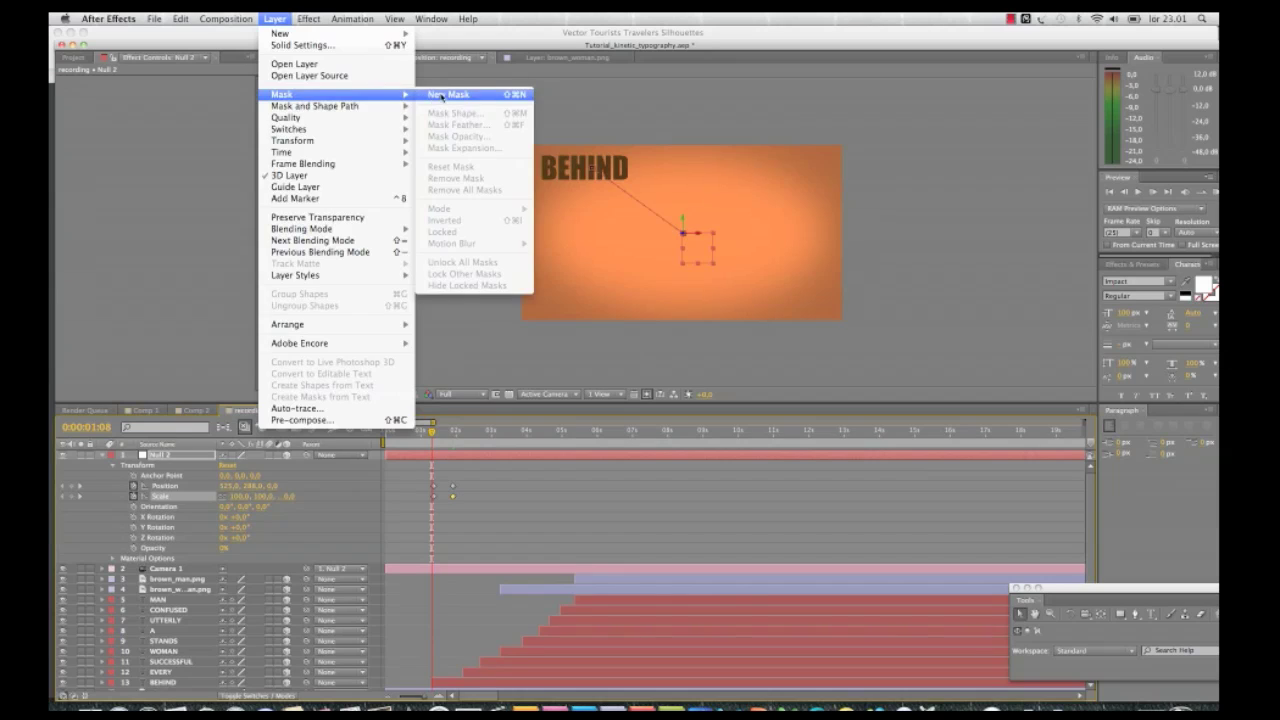
left_click(443, 97)
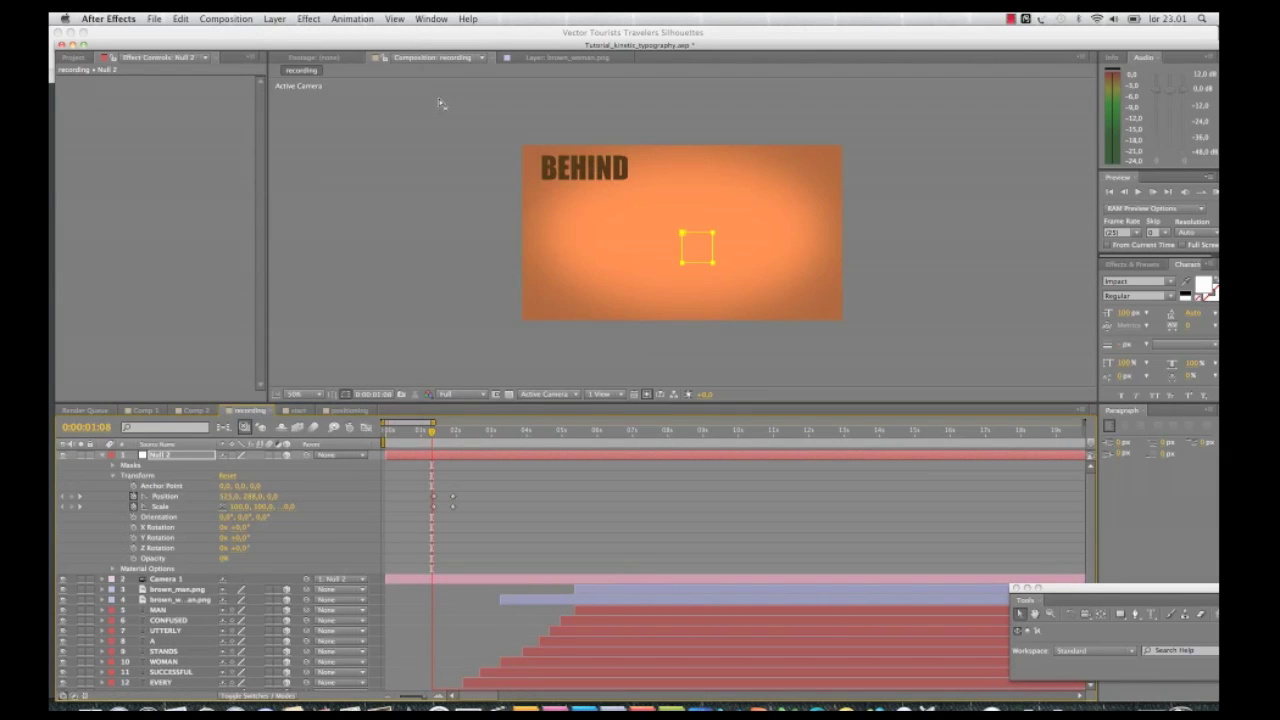
key("Delete")
Add a new rectangular mask to the BEHIND text layer and zoom the viewer to 100%
left_click(549, 163)
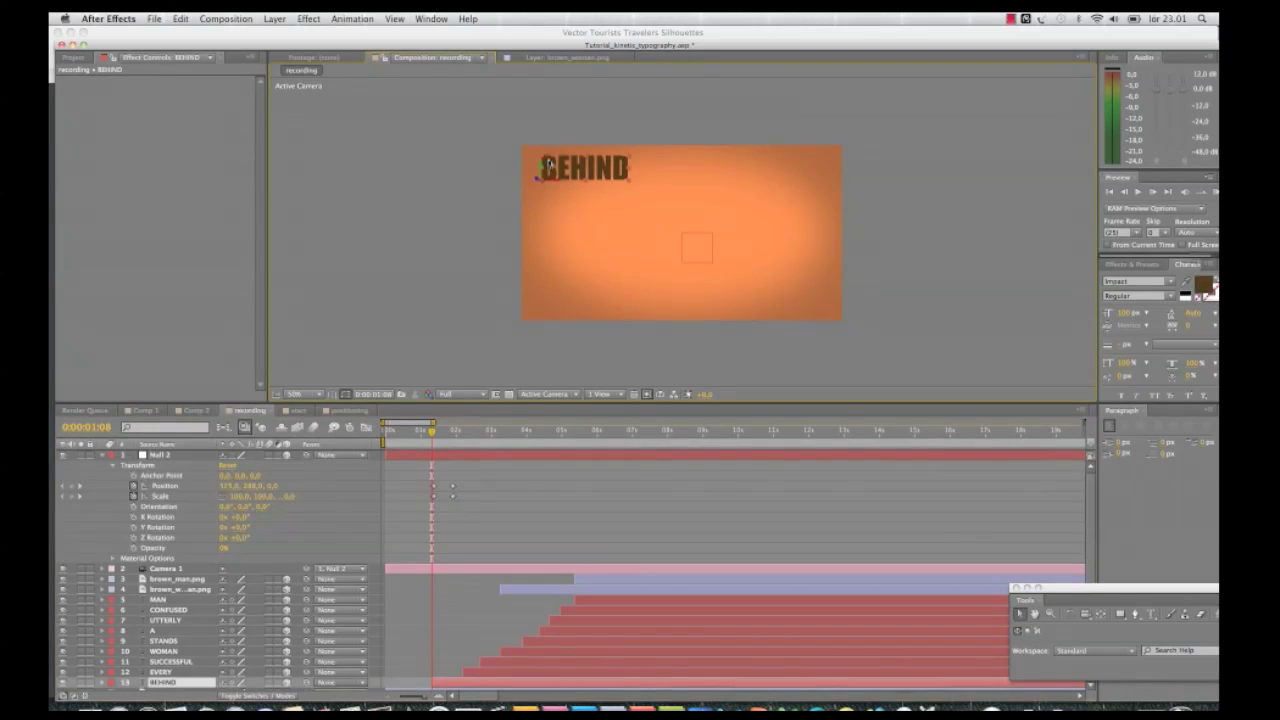
left_click(278, 19)
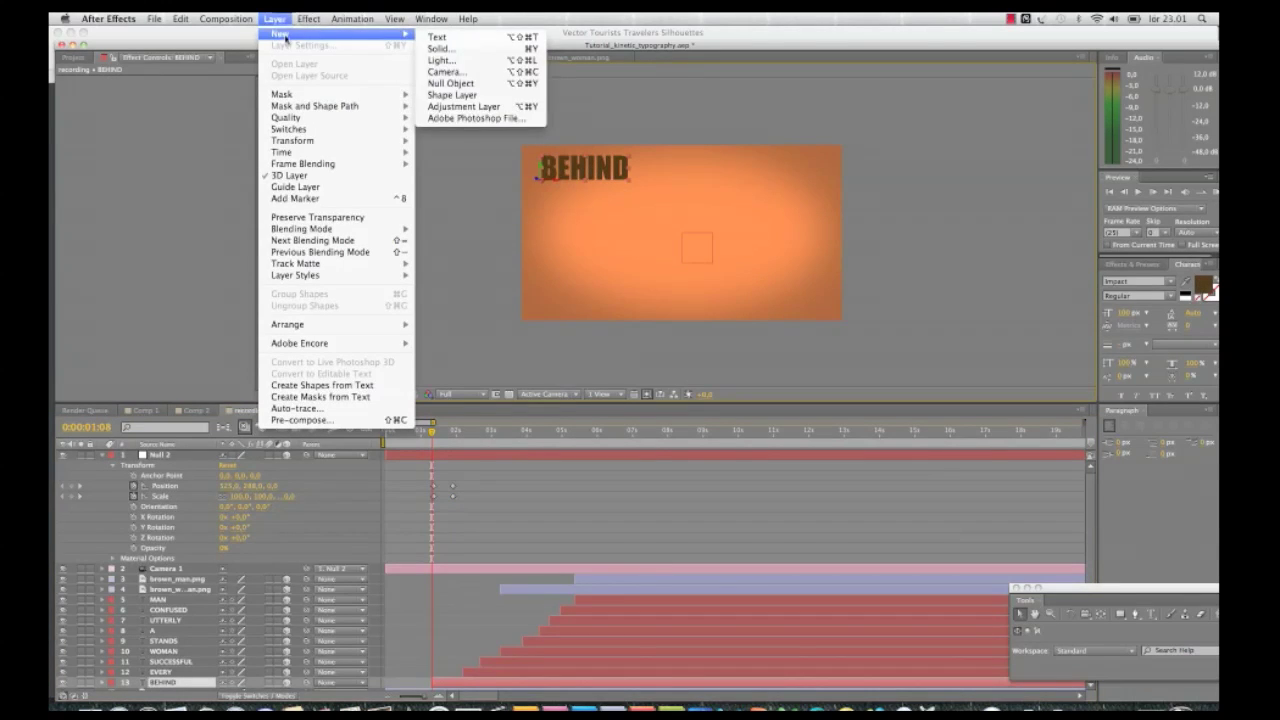
mouse_move(330, 94)
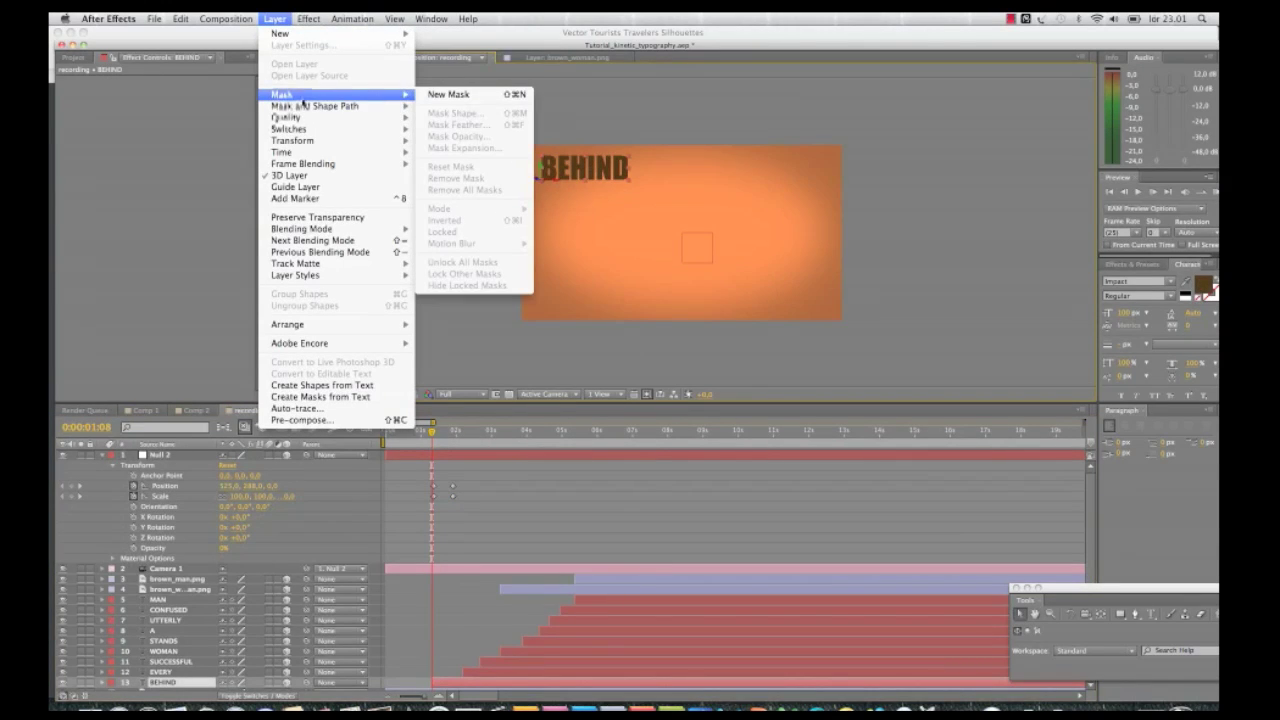
left_click(487, 94)
key("period")
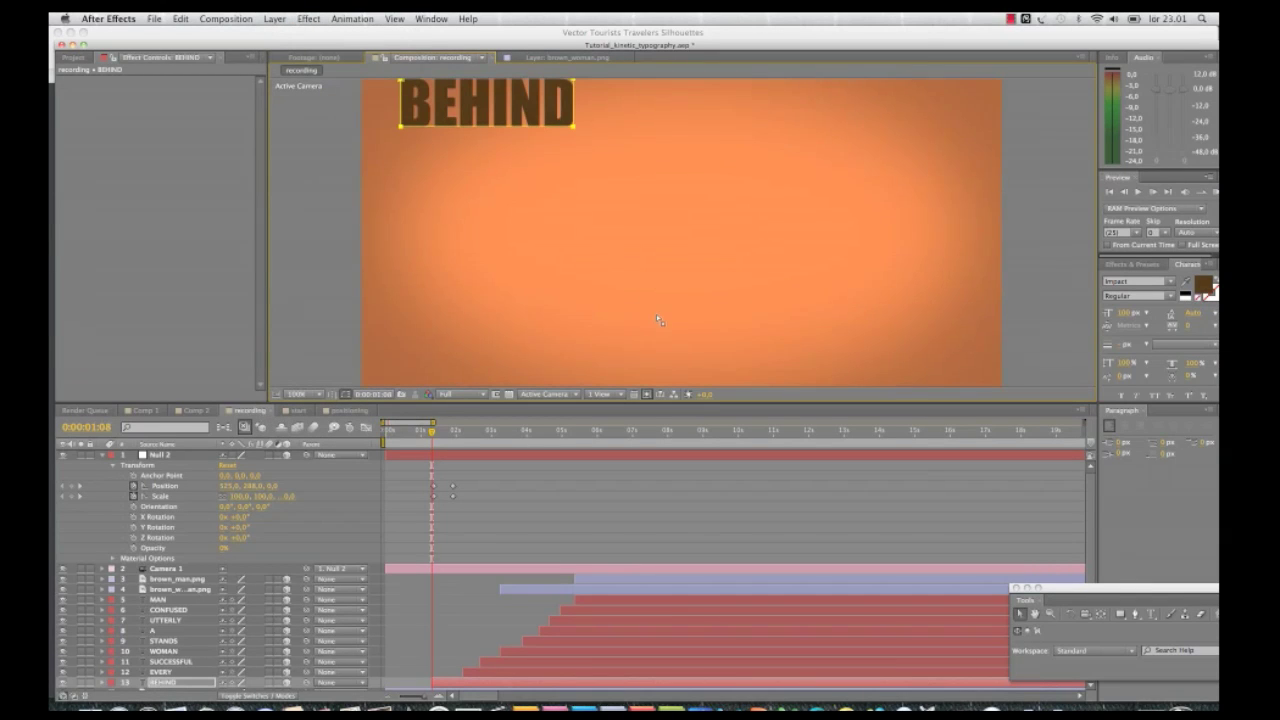
Pan the viewer and expand BEHIND's Masks down to Mask 1's properties
key("h")
left_click_drag(643, 189, 683, 260)
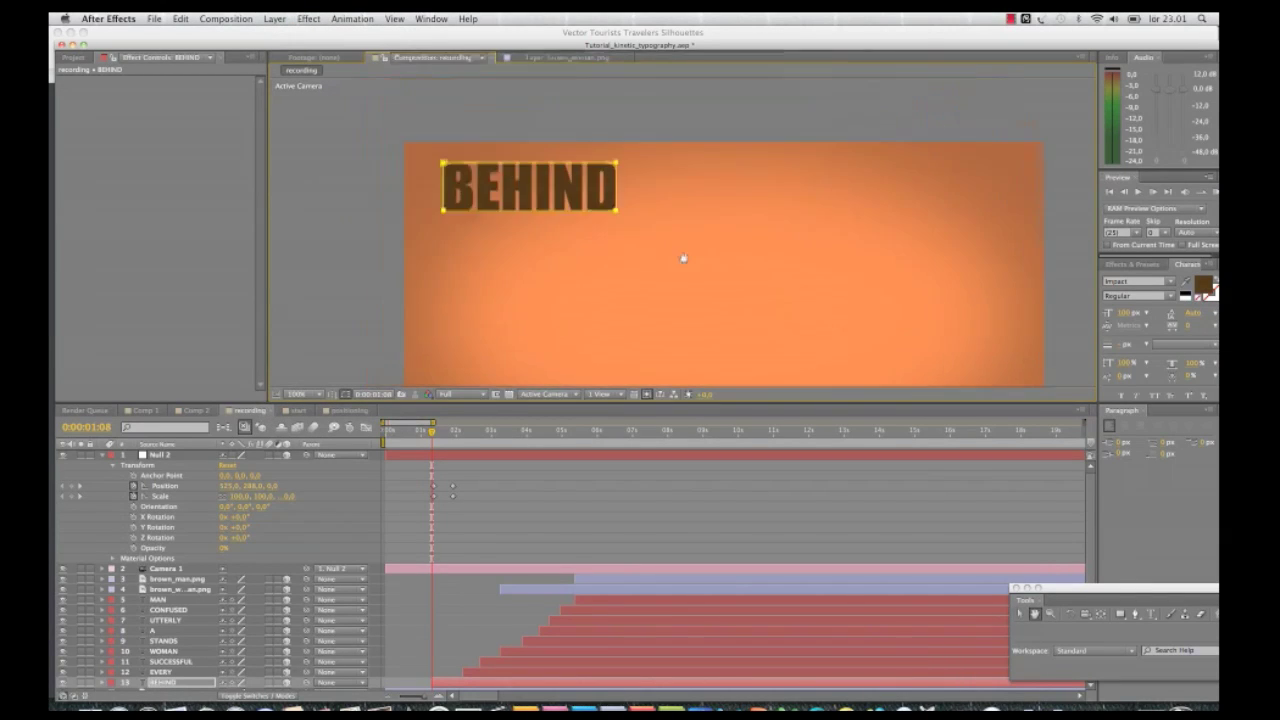
key("v")
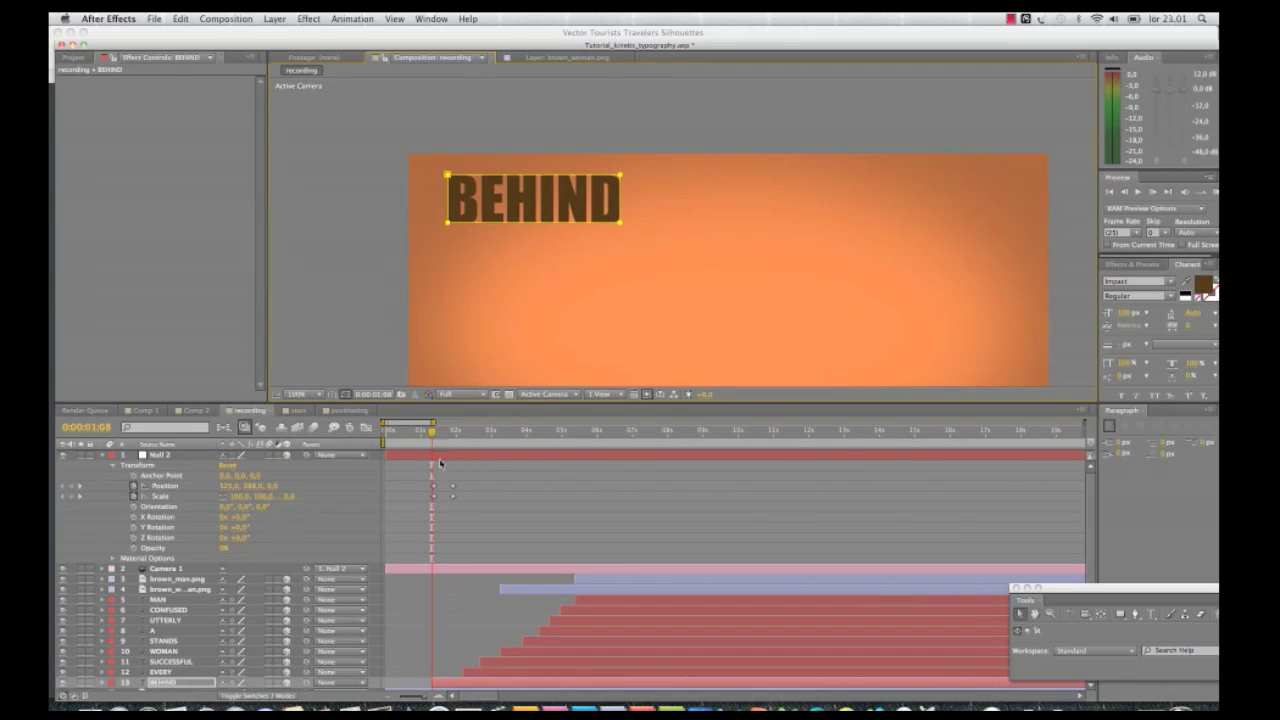
scroll(278, 555, "down", 2)
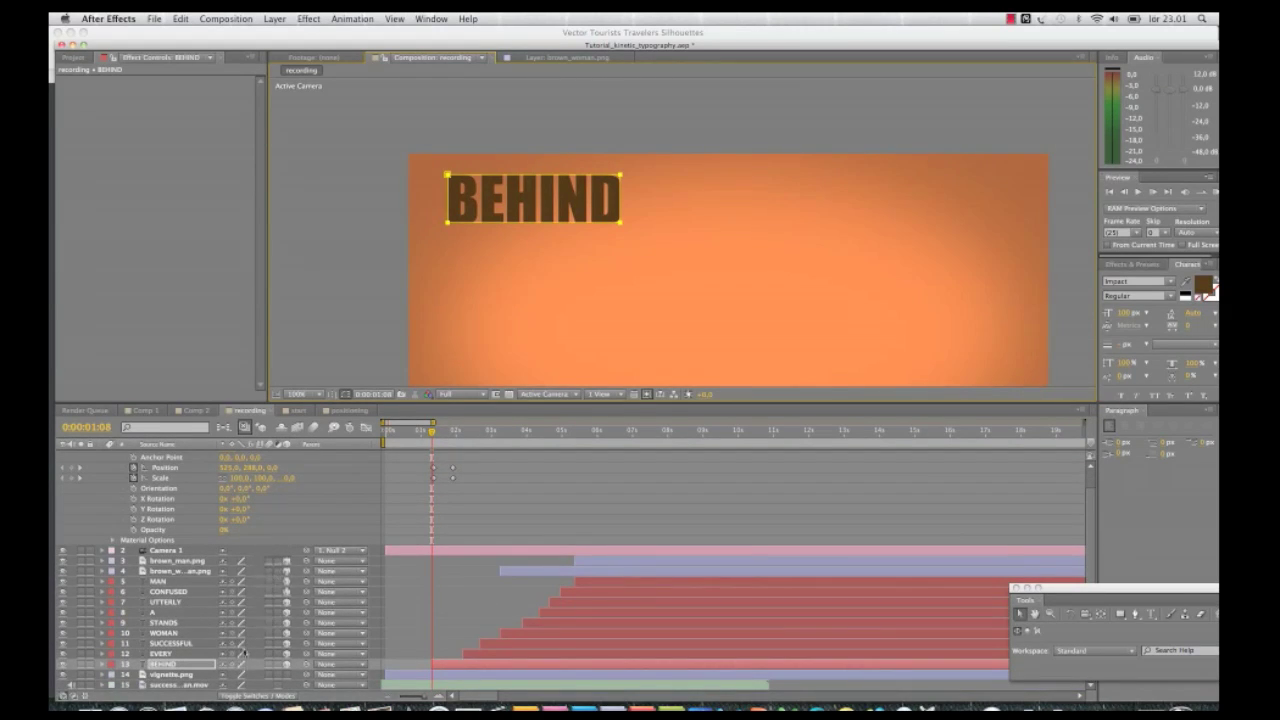
left_click(102, 664)
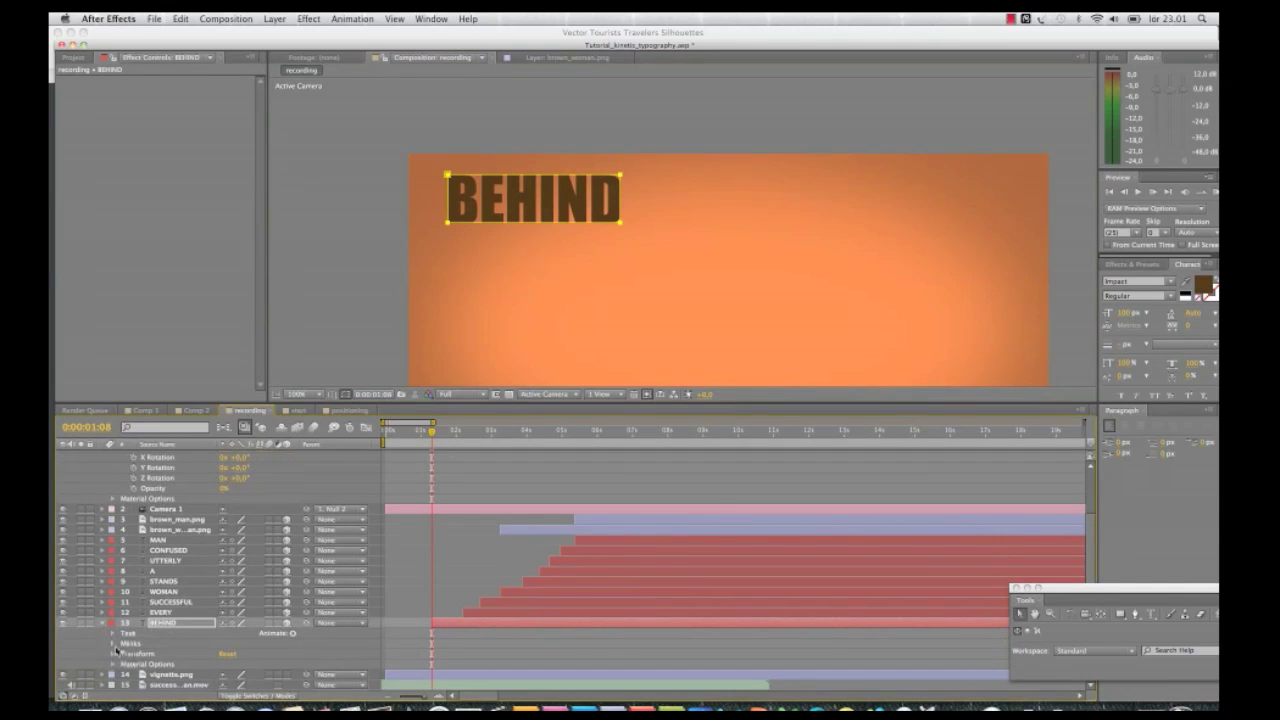
left_click(113, 644)
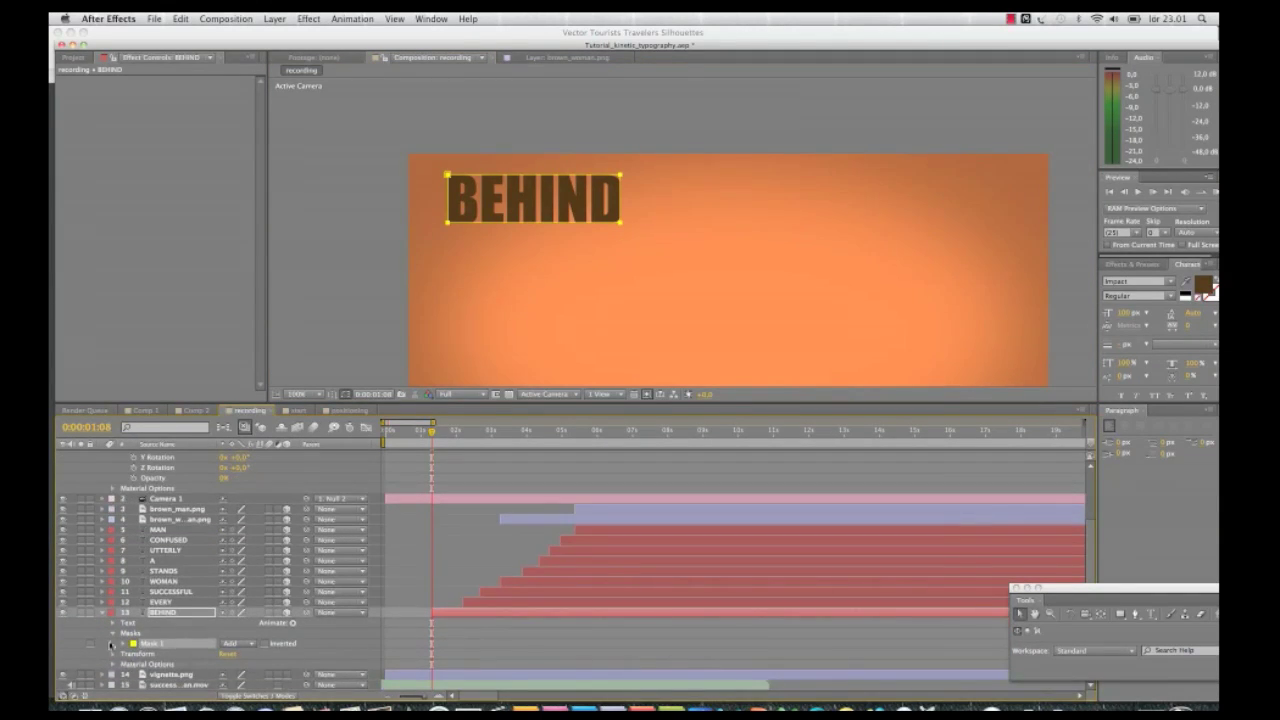
left_click(123, 643)
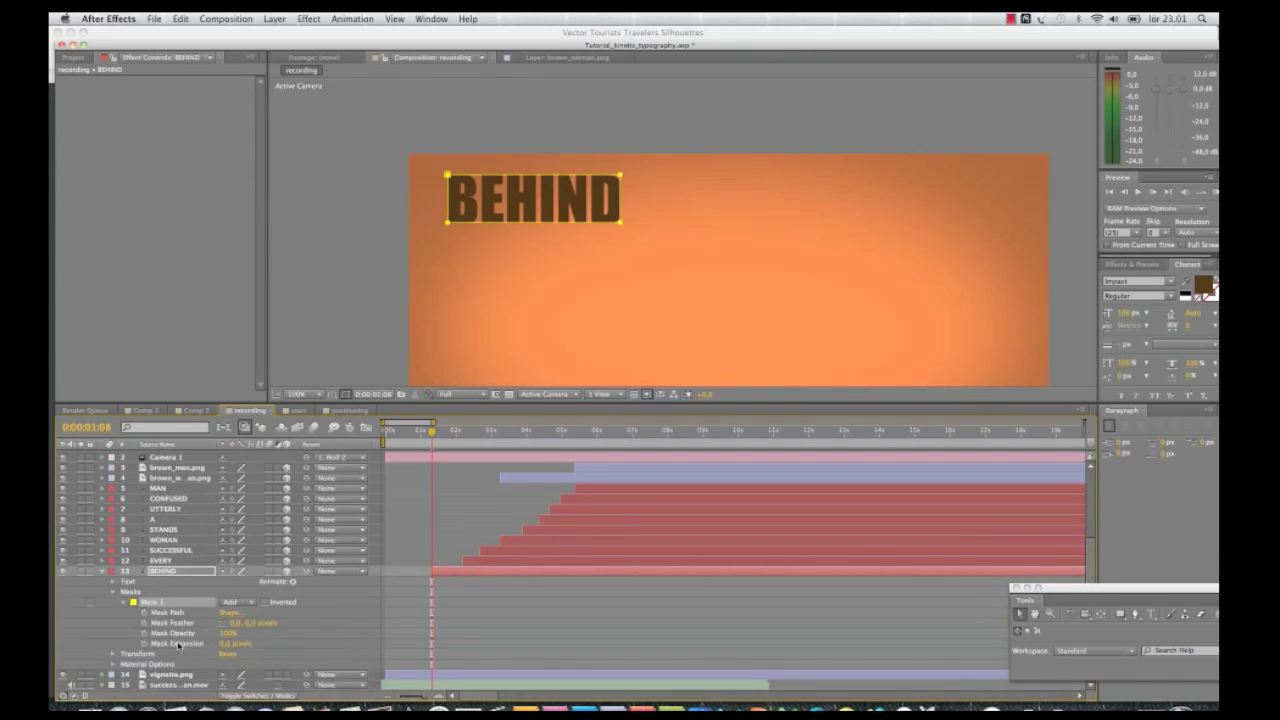
Keyframe BEHIND's Mask Path at 0:00:01:08 and 0:00:01:13, then return to 1:08
left_click(144, 612)
left_click_drag(432, 433, 441, 438)
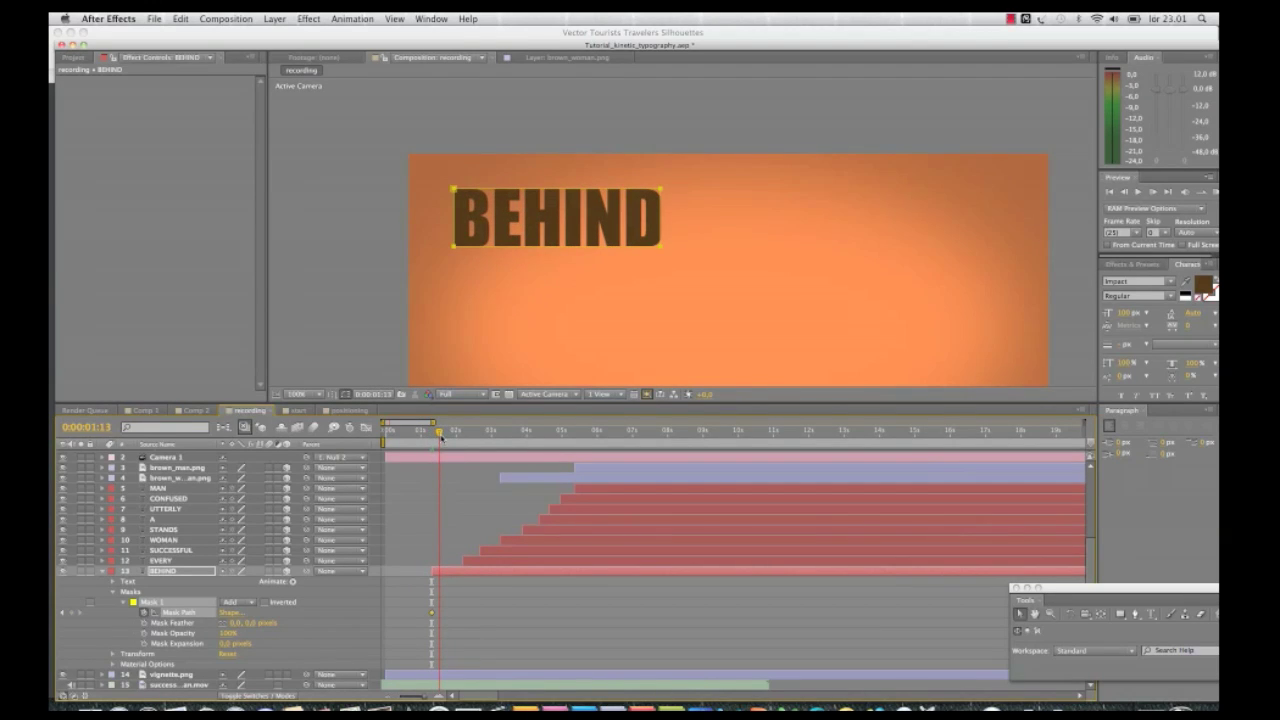
left_click(72, 614)
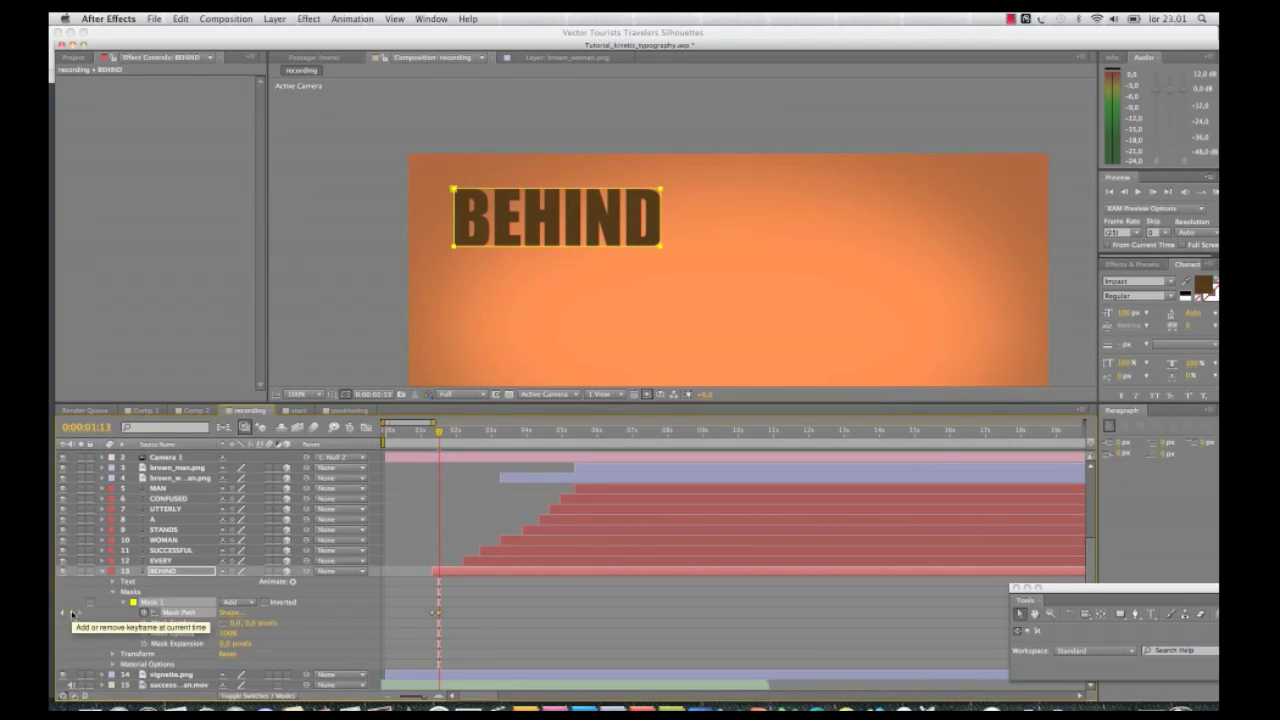
left_click(72, 614)
left_click_drag(440, 432, 433, 433)
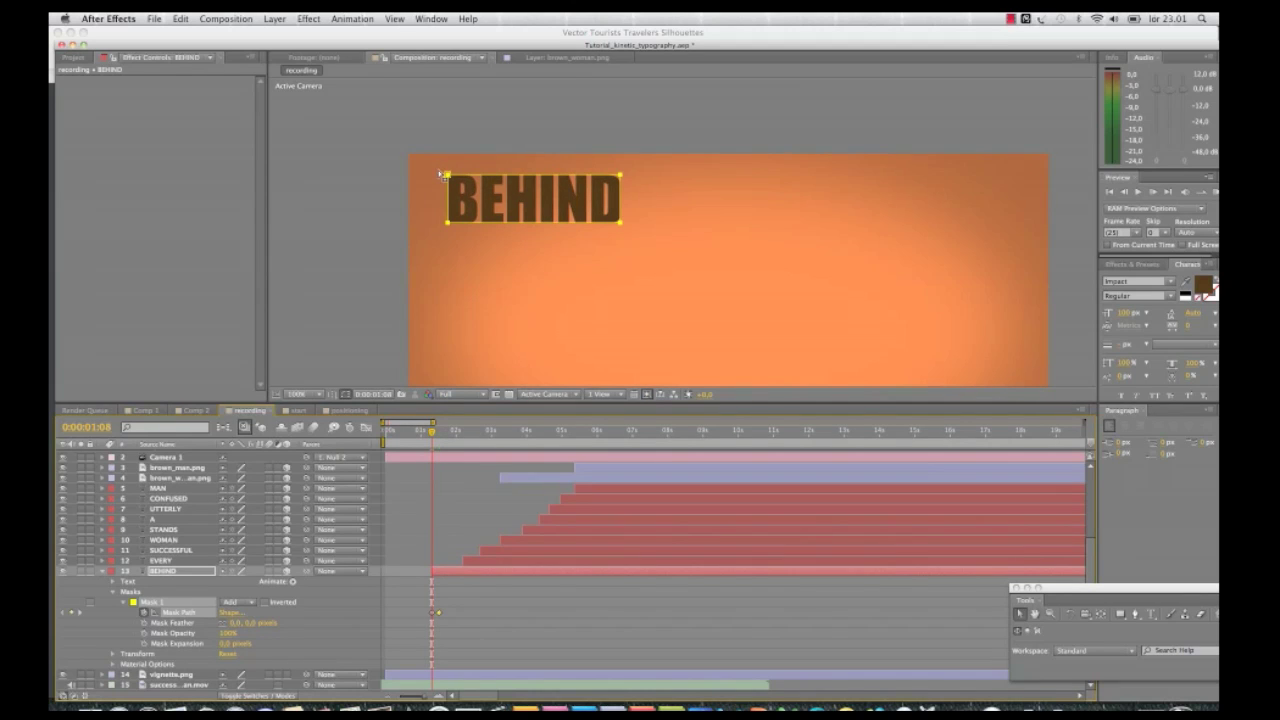
At 0:00:01:08, drag both bottom mask vertices up to collapse the mask along the top edge
left_click(452, 237)
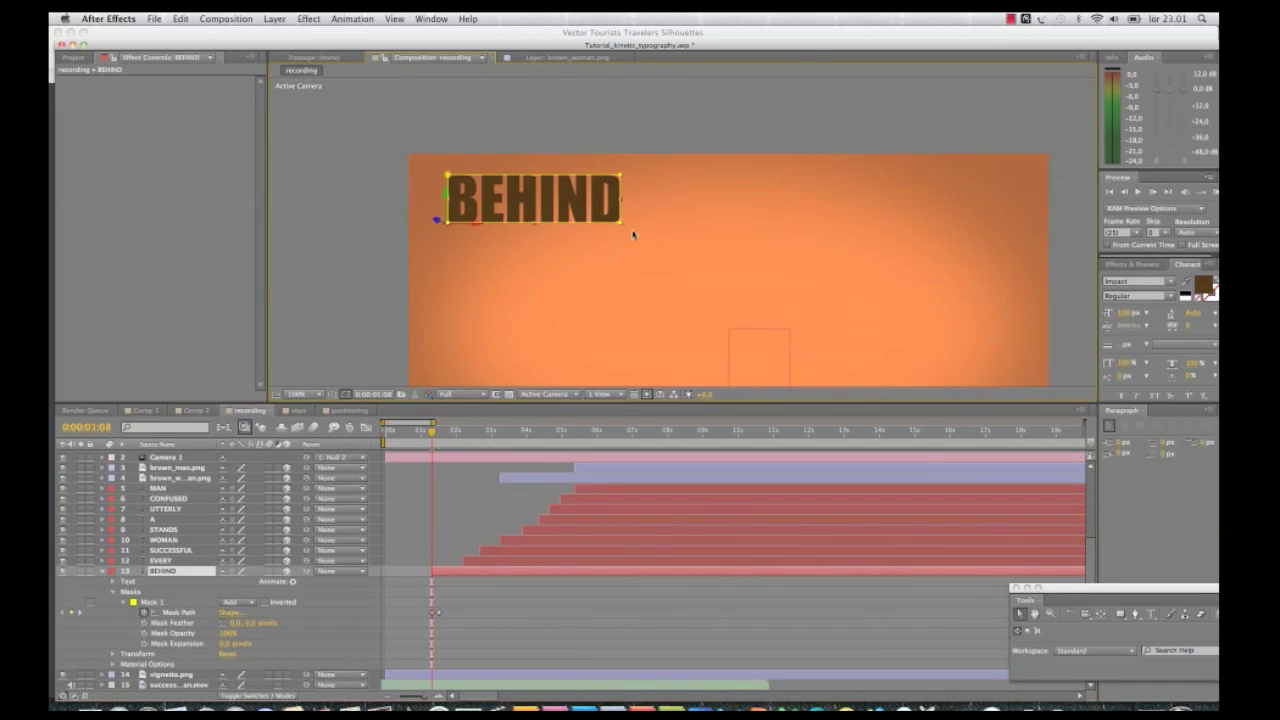
left_click_drag(620, 227, 622, 177)
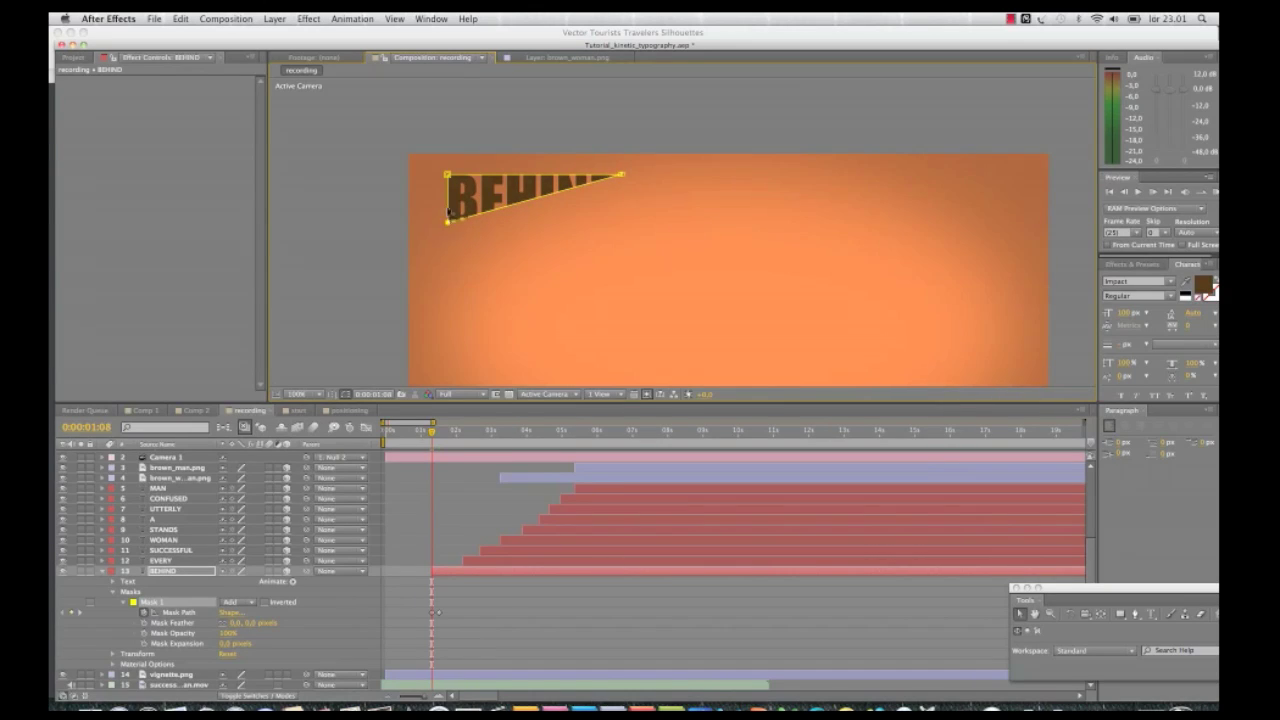
left_click_drag(447, 210, 445, 175)
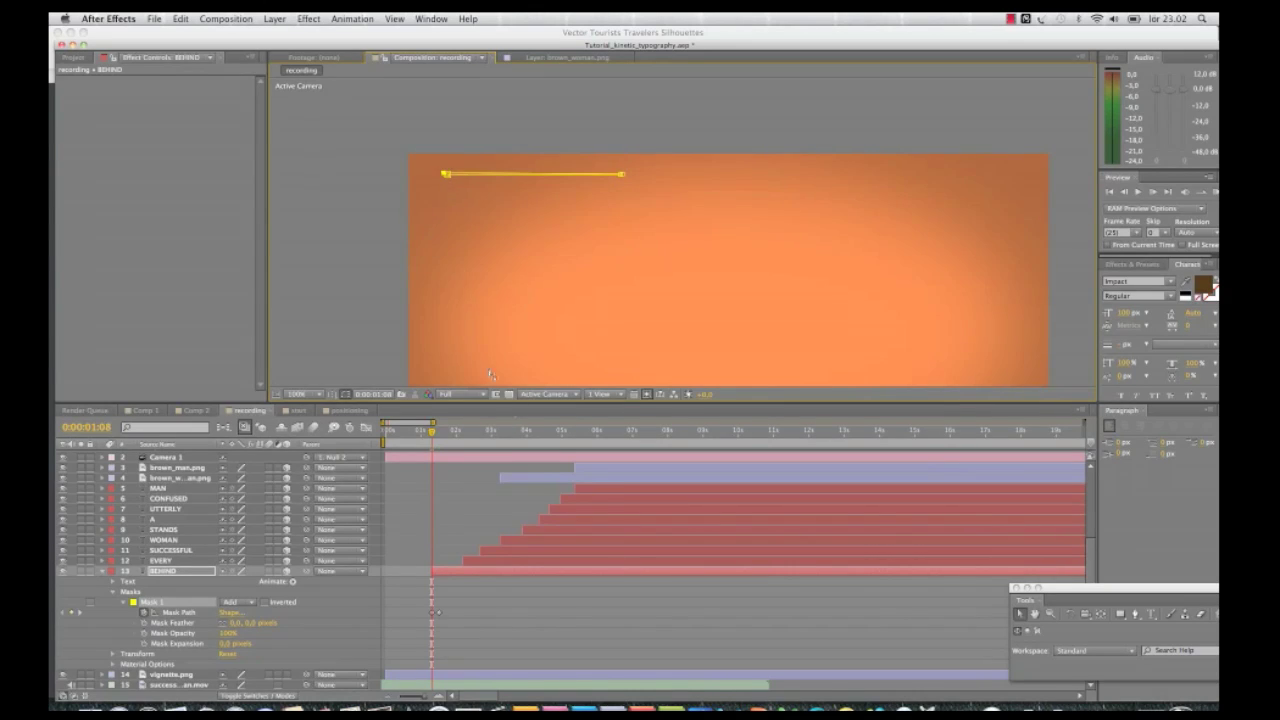
Preview the wipe, zoom the viewer to 50%, and set the time to about 0:00:02:05
left_click_drag(434, 432, 466, 432)
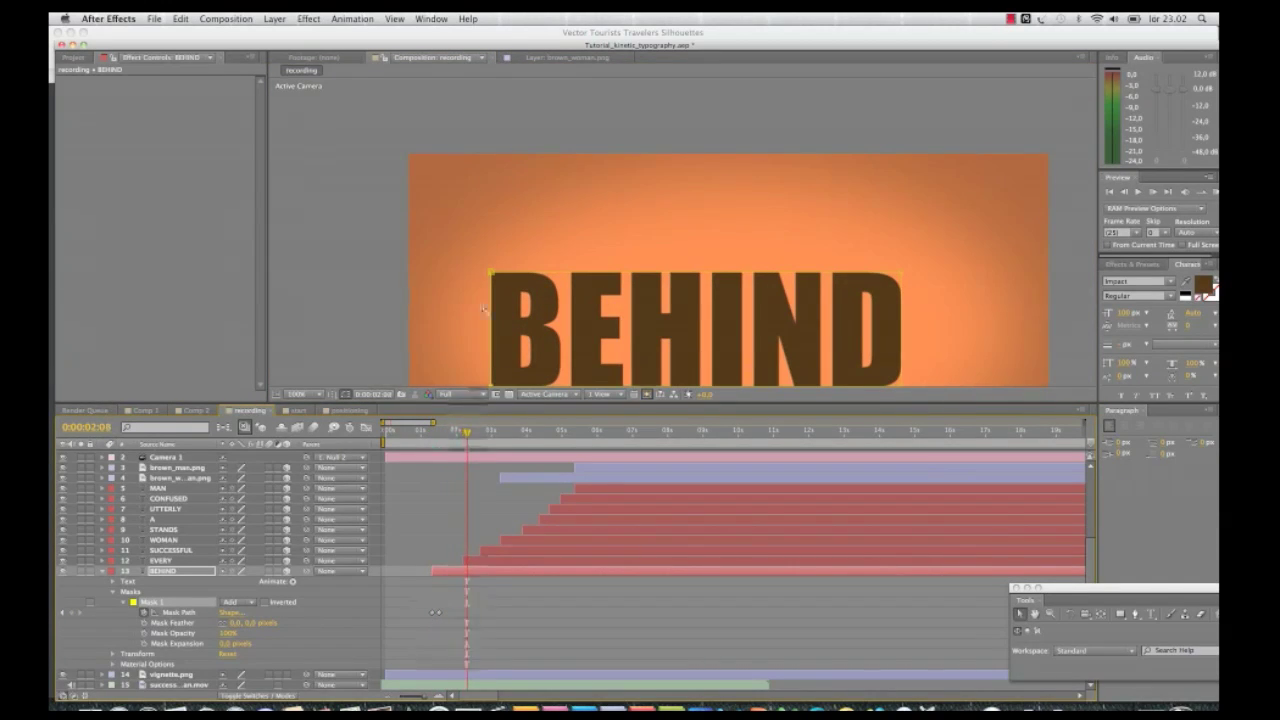
key("comma")
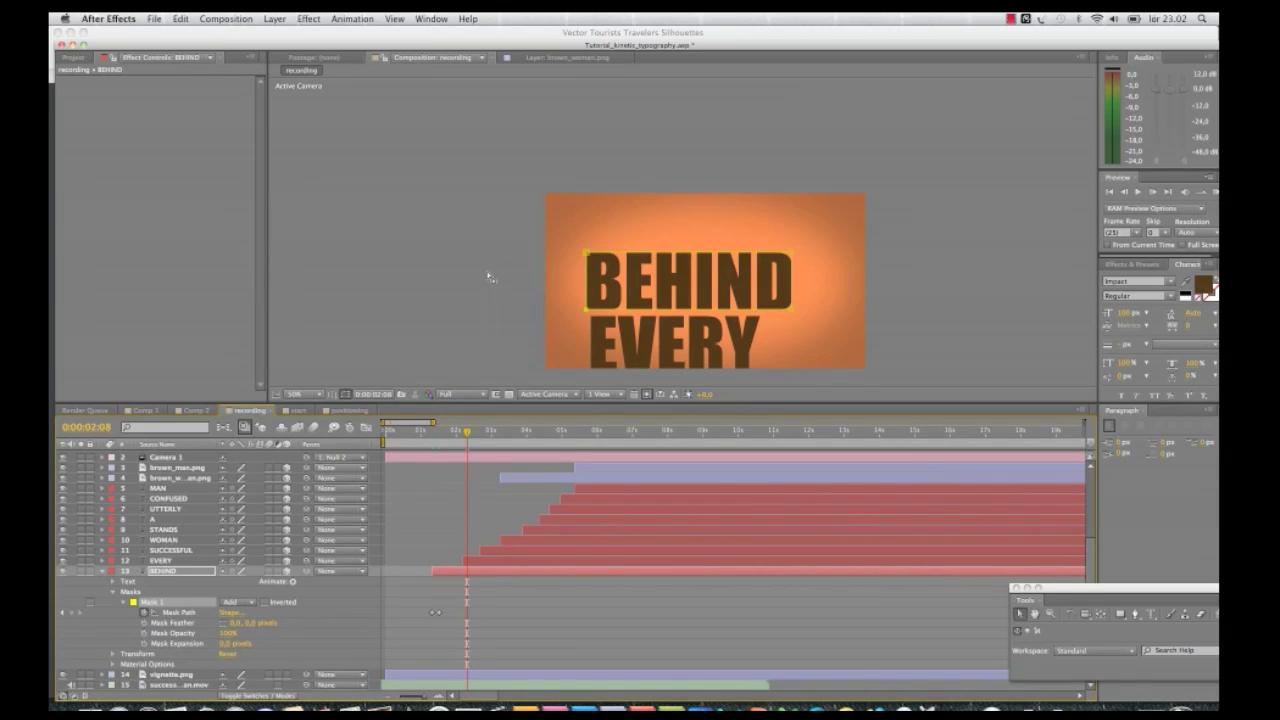
key("h")
left_click_drag(488, 258, 482, 153)
key("v")
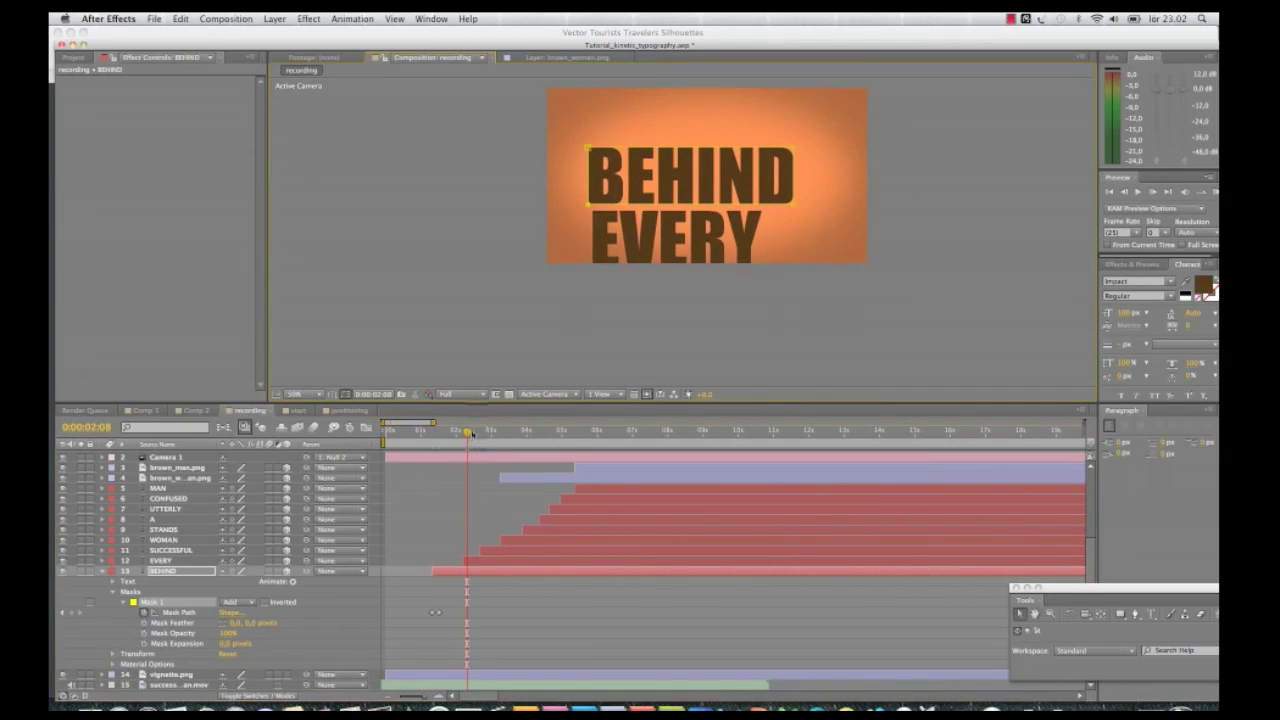
left_click_drag(472, 433, 462, 433)
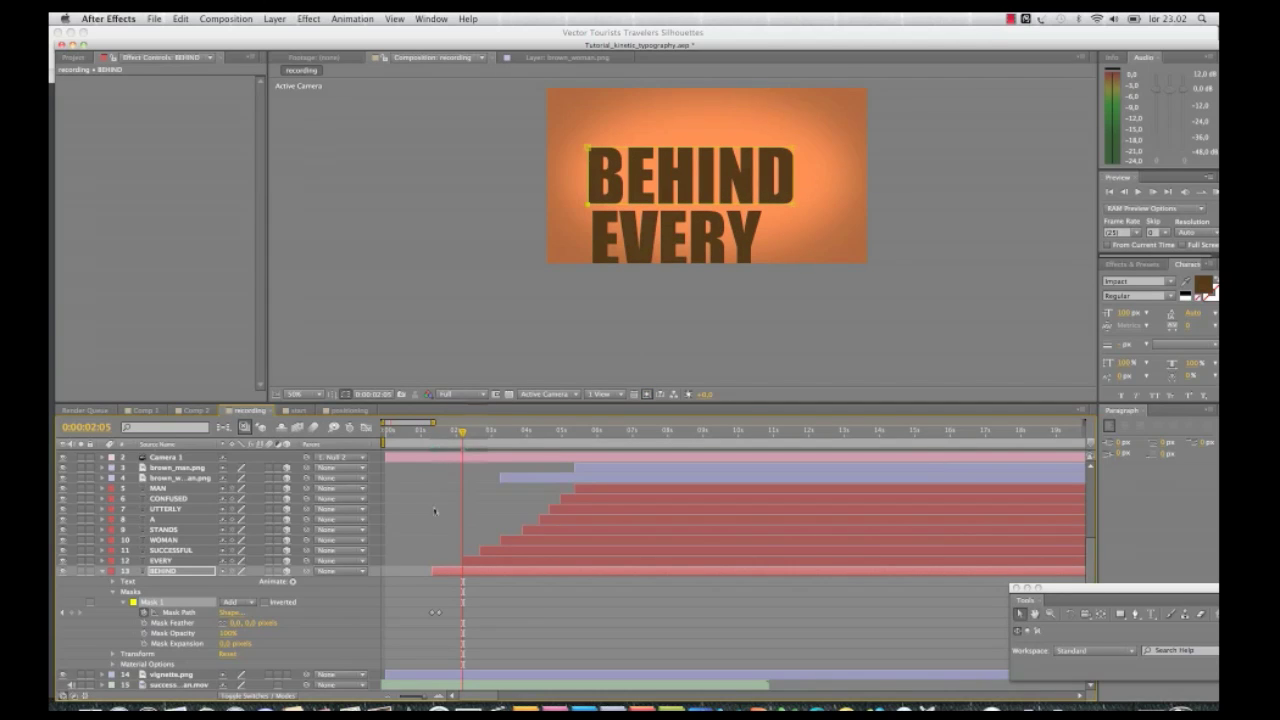
Add Null 2 Position and Scale keyframes around 0:00:02:04 to 0:00:02:06
scroll(393, 490, "up", 3)
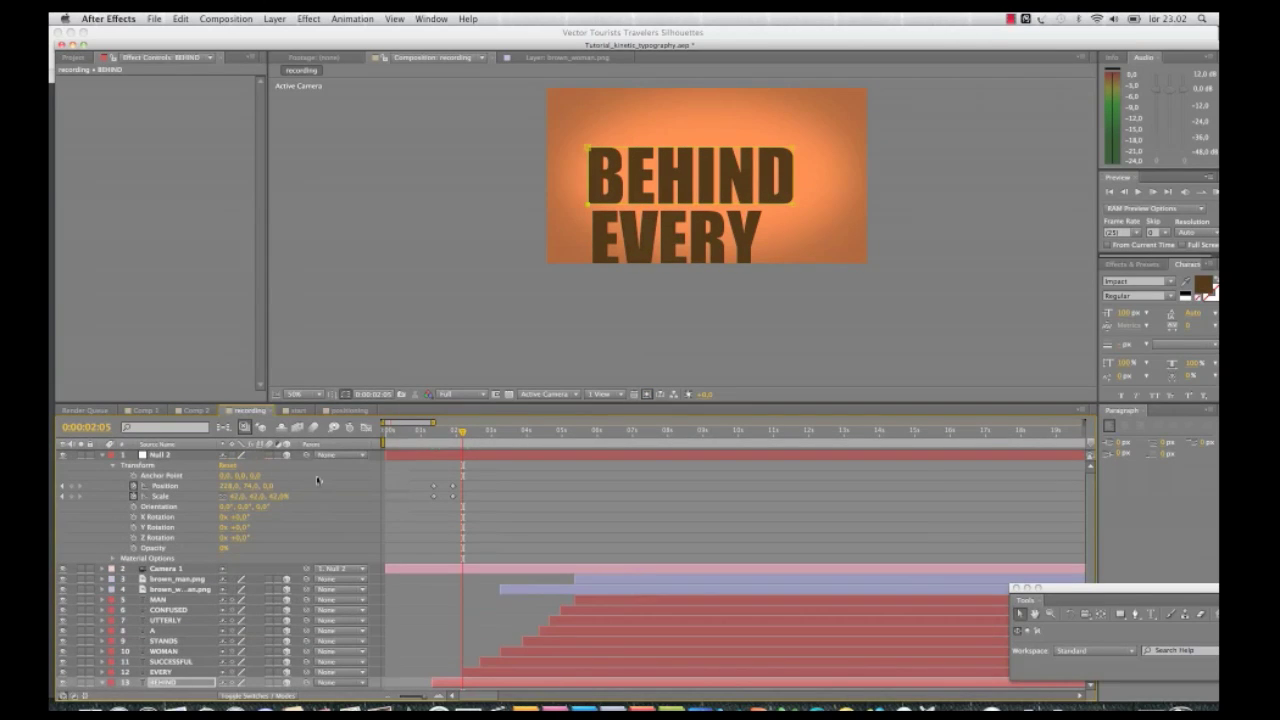
left_click(462, 433)
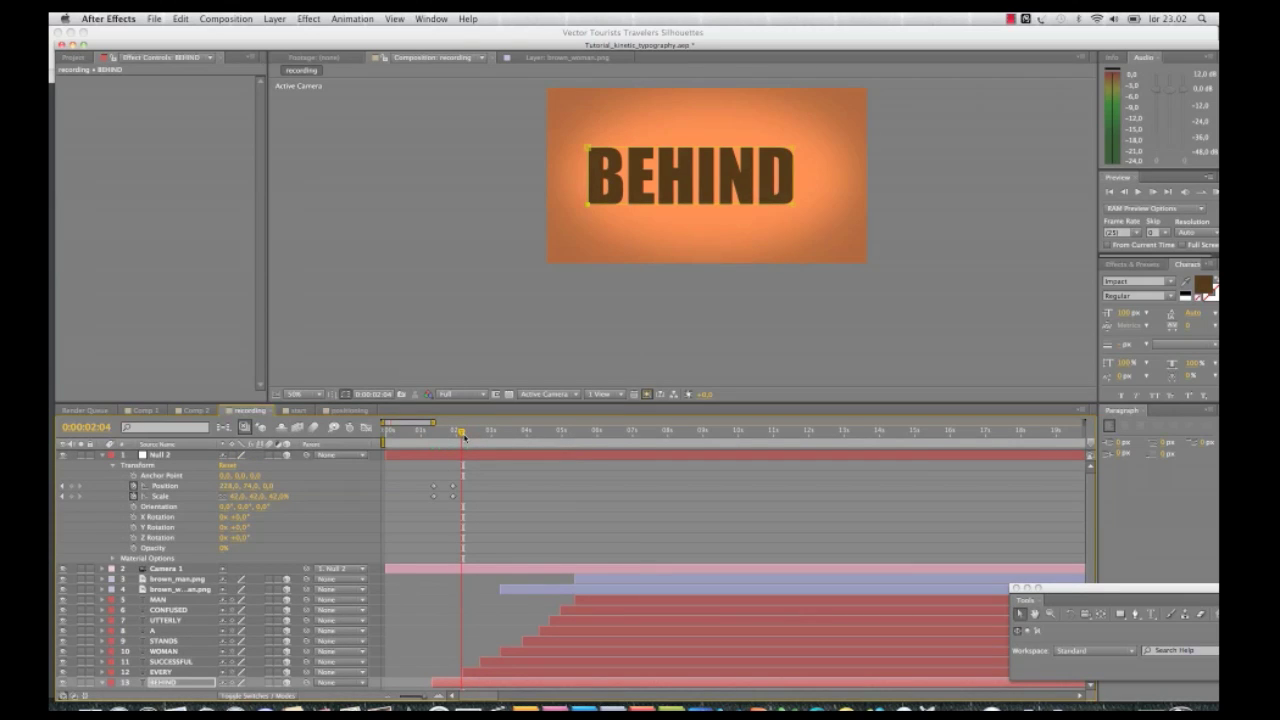
left_click(72, 486)
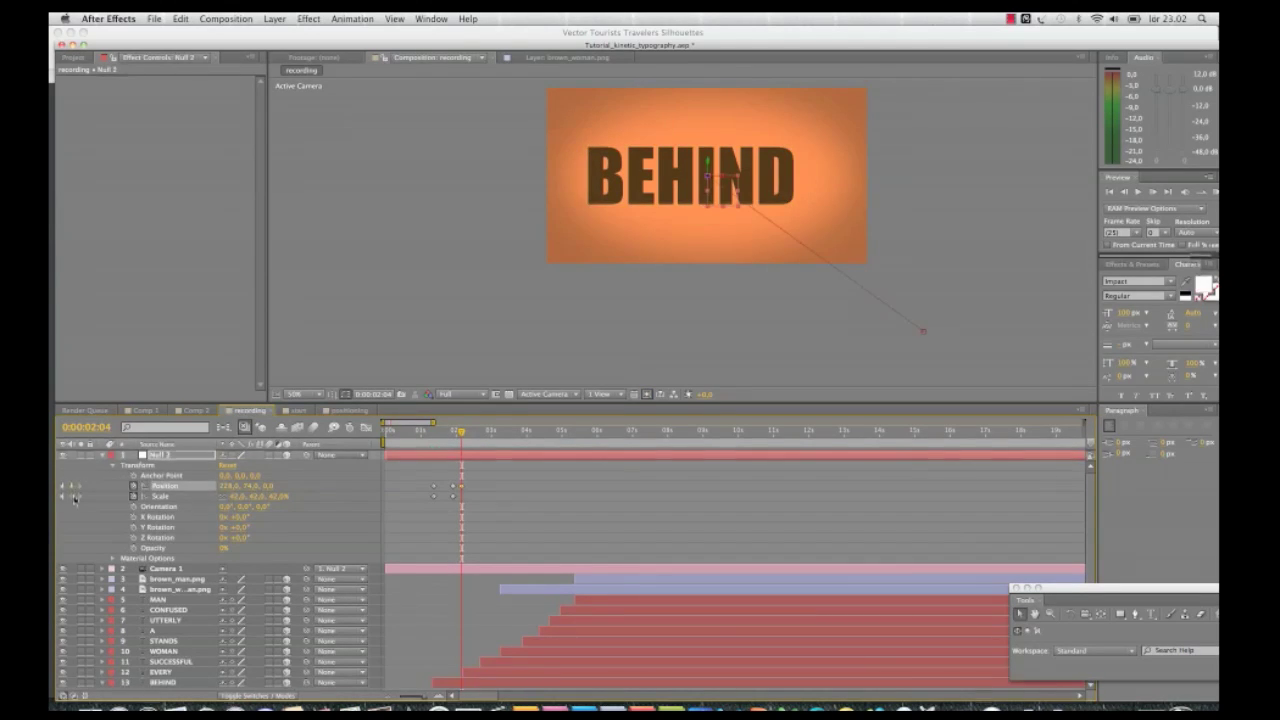
left_click(71, 496)
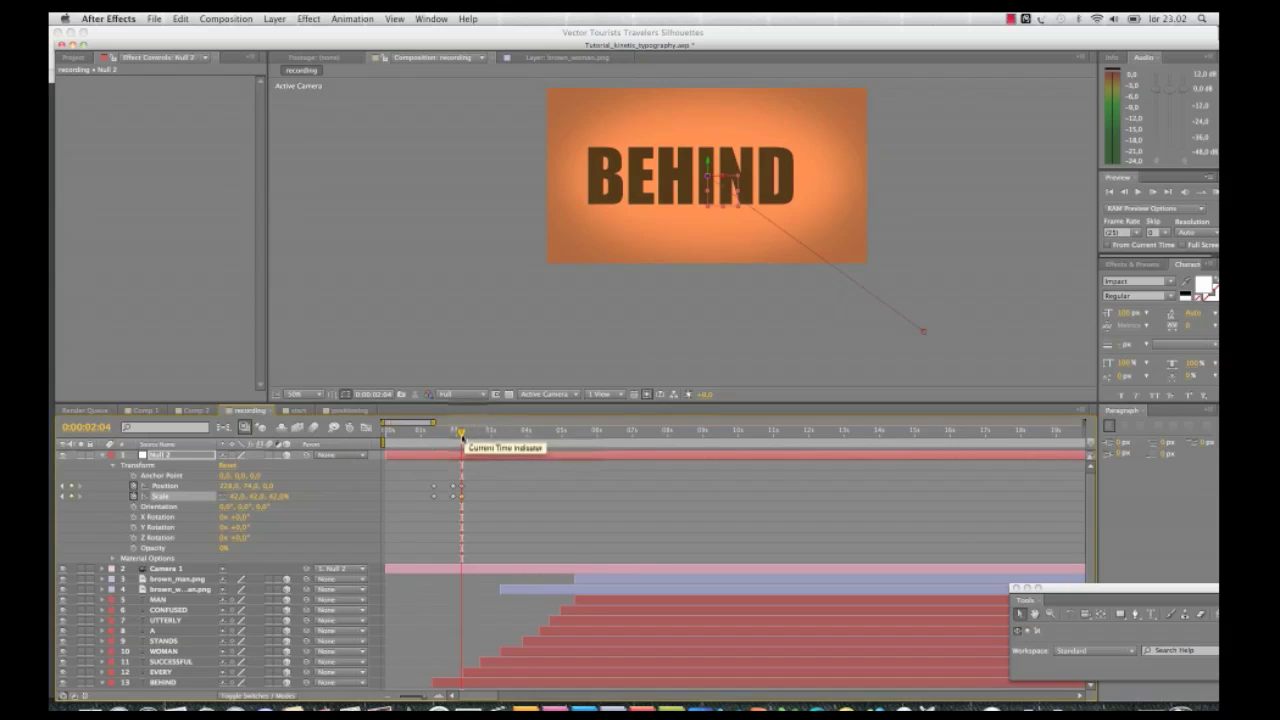
left_click_drag(461, 433, 465, 437)
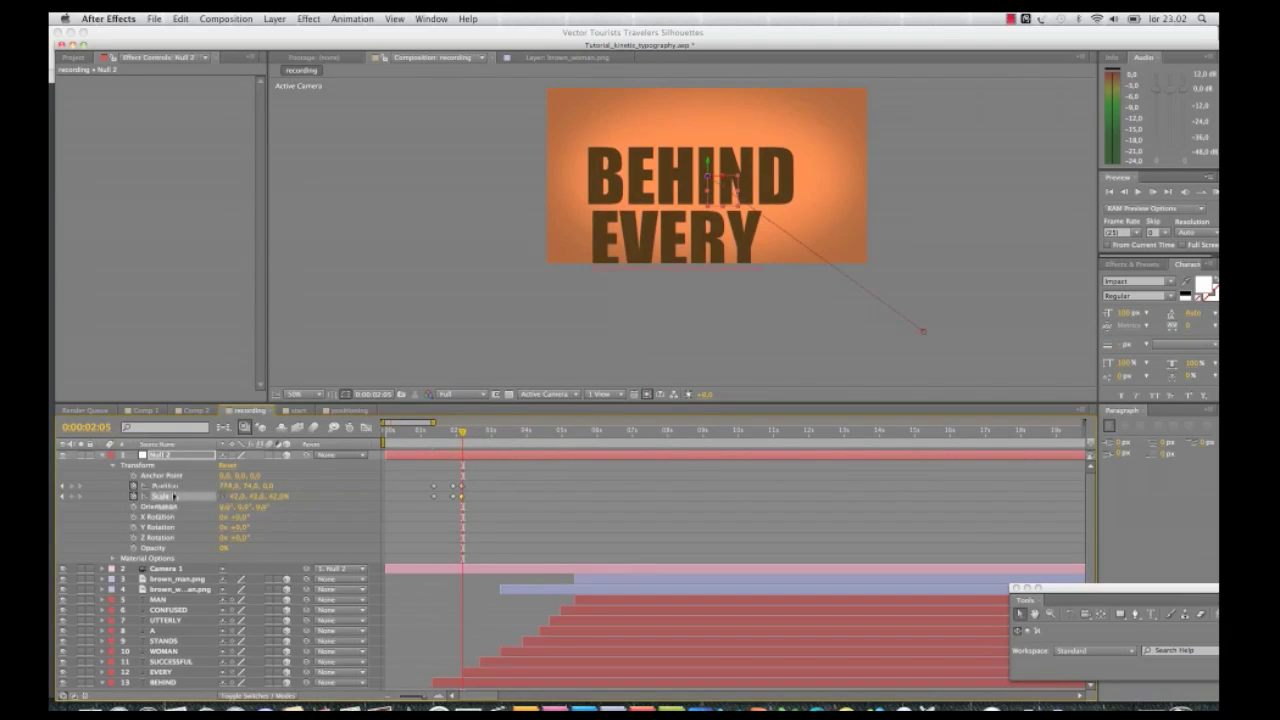
left_click(71, 486)
left_click(72, 496)
left_click_drag(464, 436, 465, 436)
Raise Null 2's Position Y to about 141 and scrub to check BEHIND EVERY before SUCCESSFUL
left_click_drag(247, 486, 285, 484)
left_click_drag(288, 484, 293, 481)
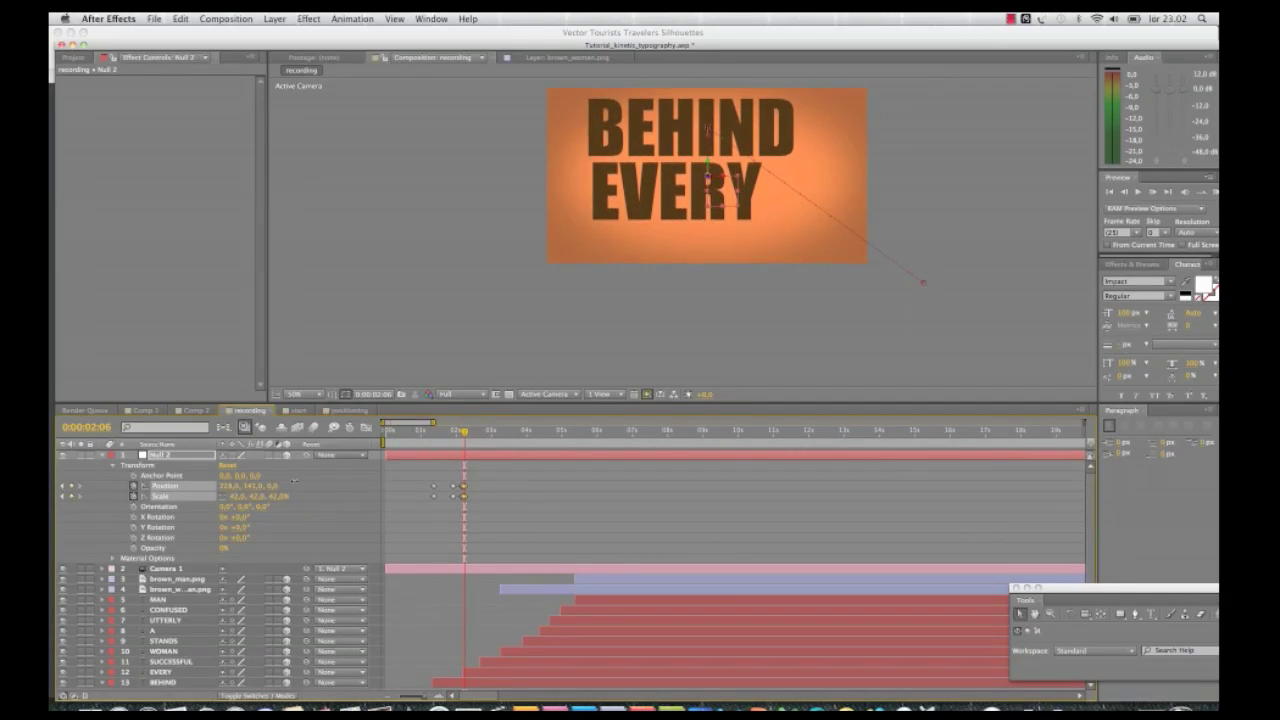
left_click(298, 483)
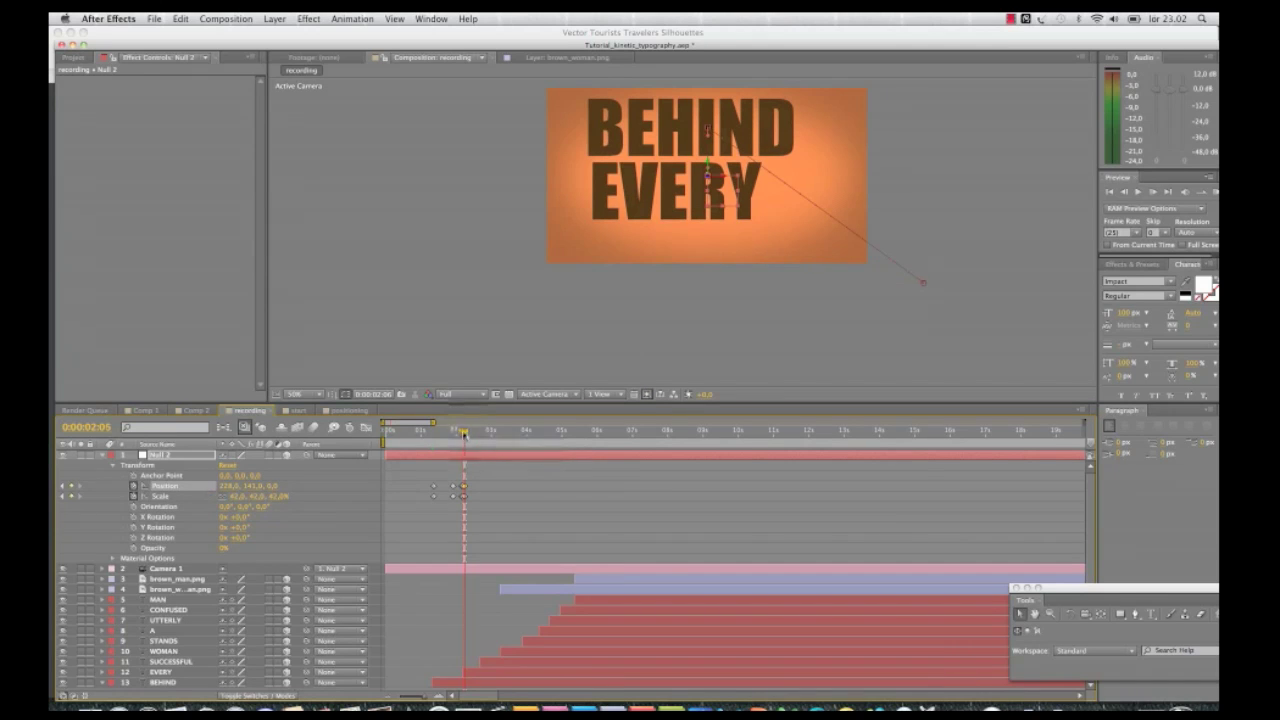
left_click_drag(464, 432, 481, 434)
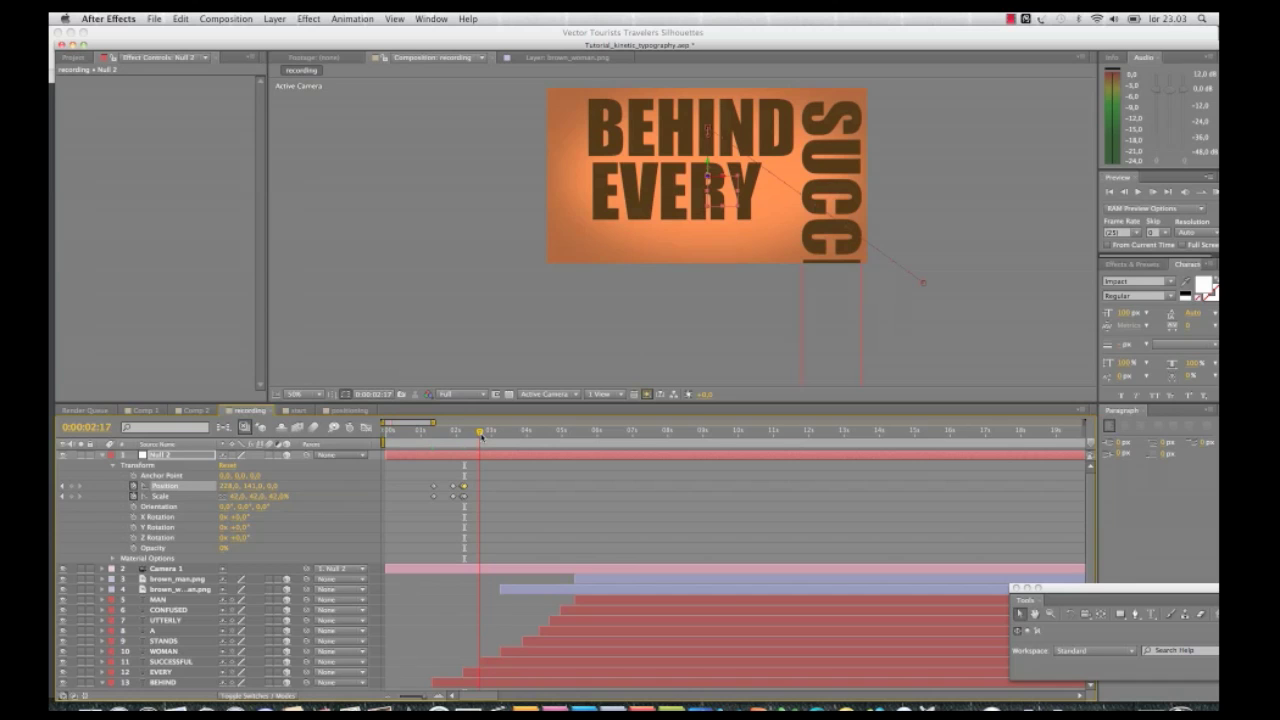
left_click_drag(481, 434, 479, 434)
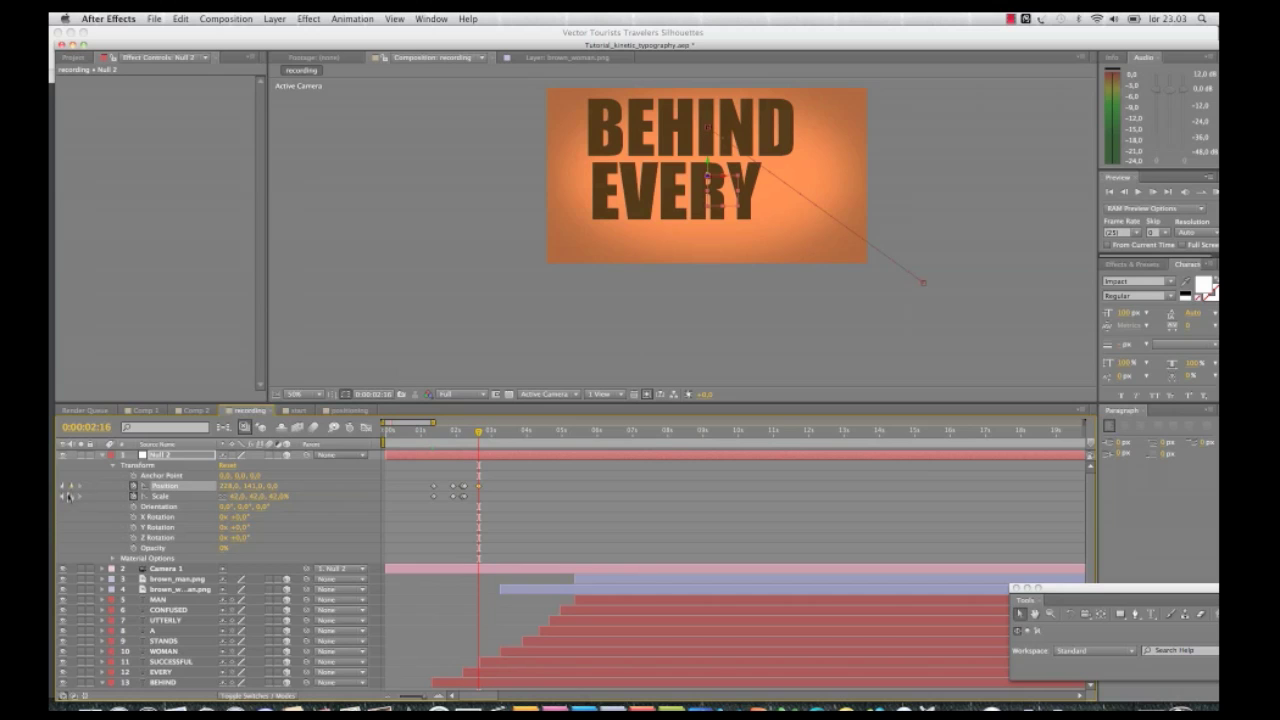
left_click(72, 497)
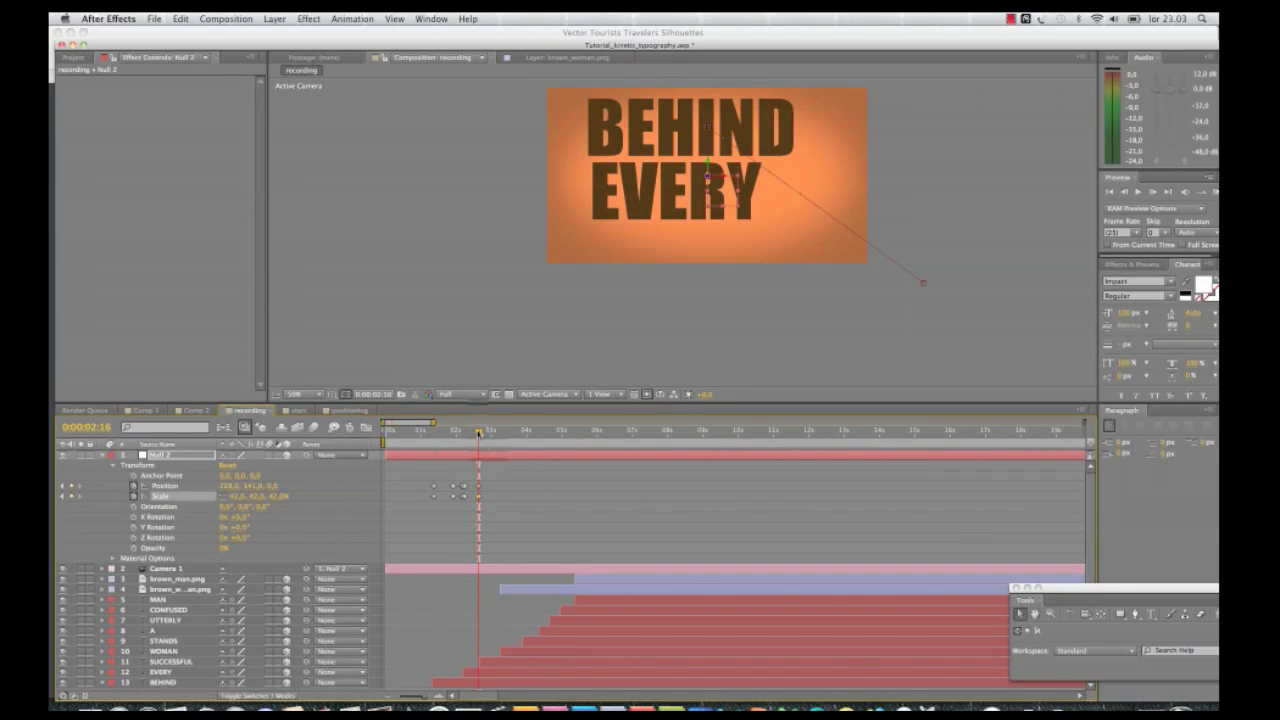
left_click_drag(479, 433, 483, 433)
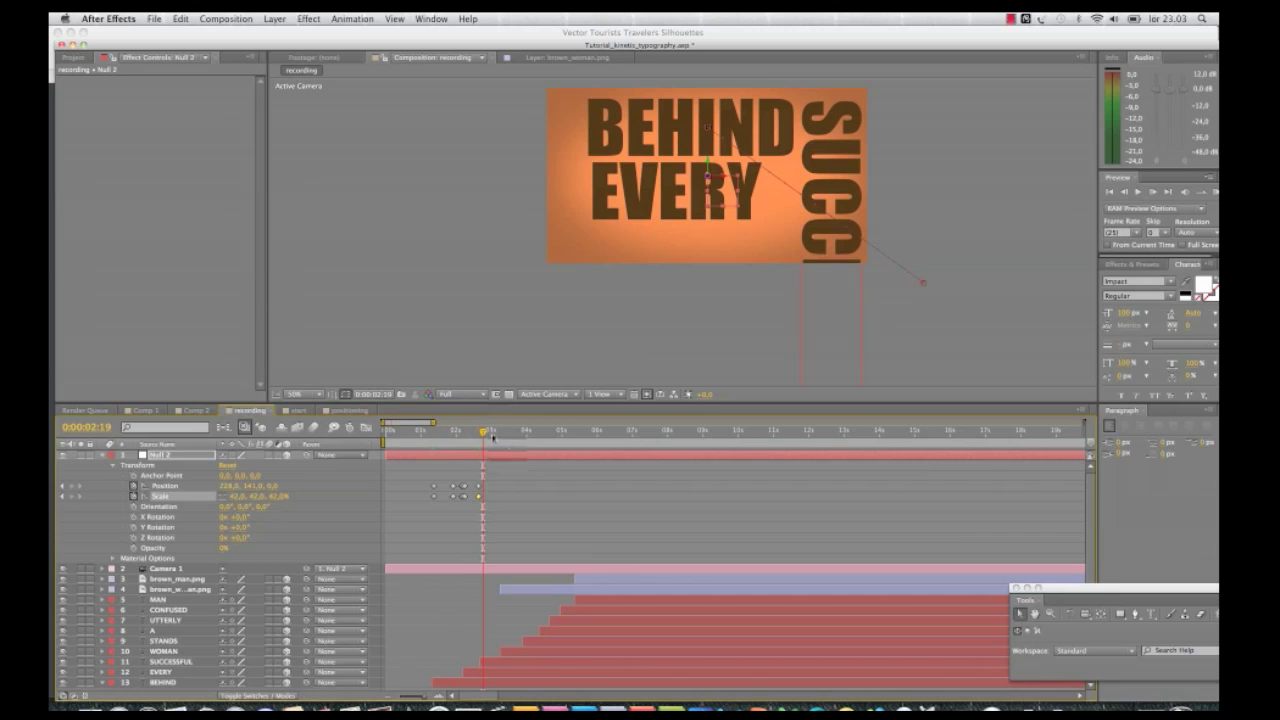
Start Z Rotation keyframes at 2:16, then rotate Null 2 90° and shift its Position by 2:19
left_click_drag(483, 433, 479, 433)
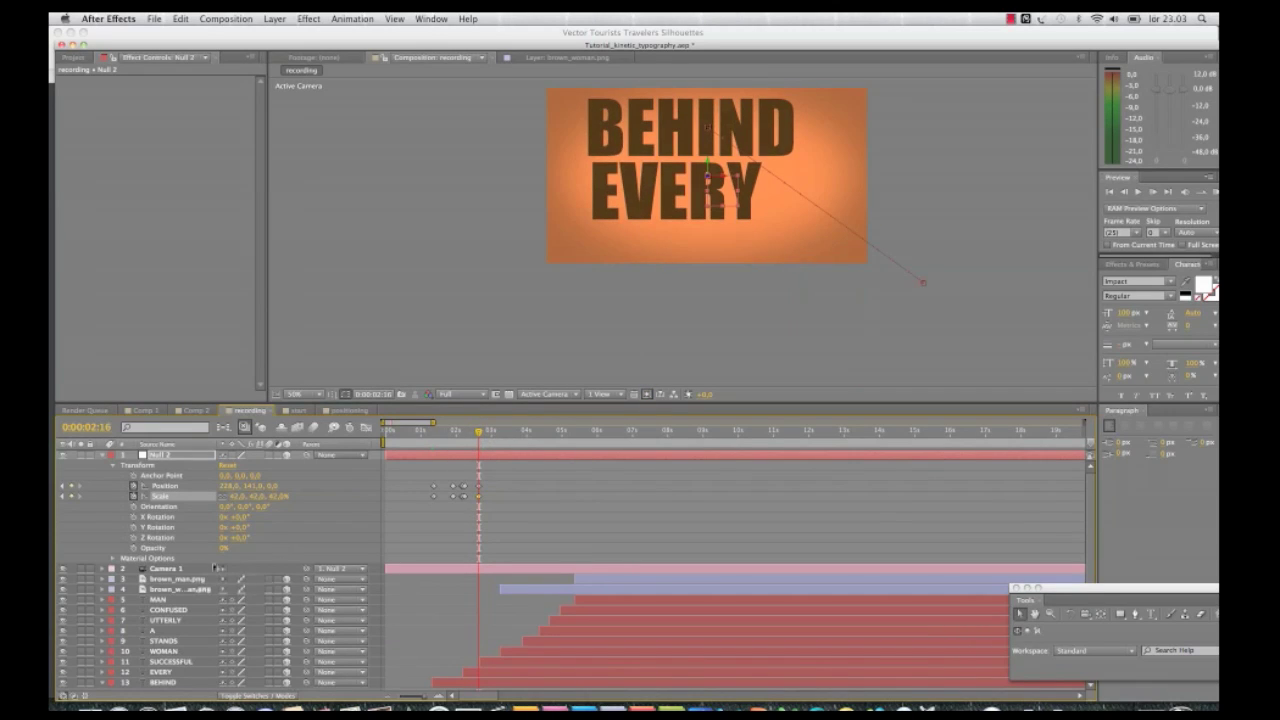
left_click(133, 537)
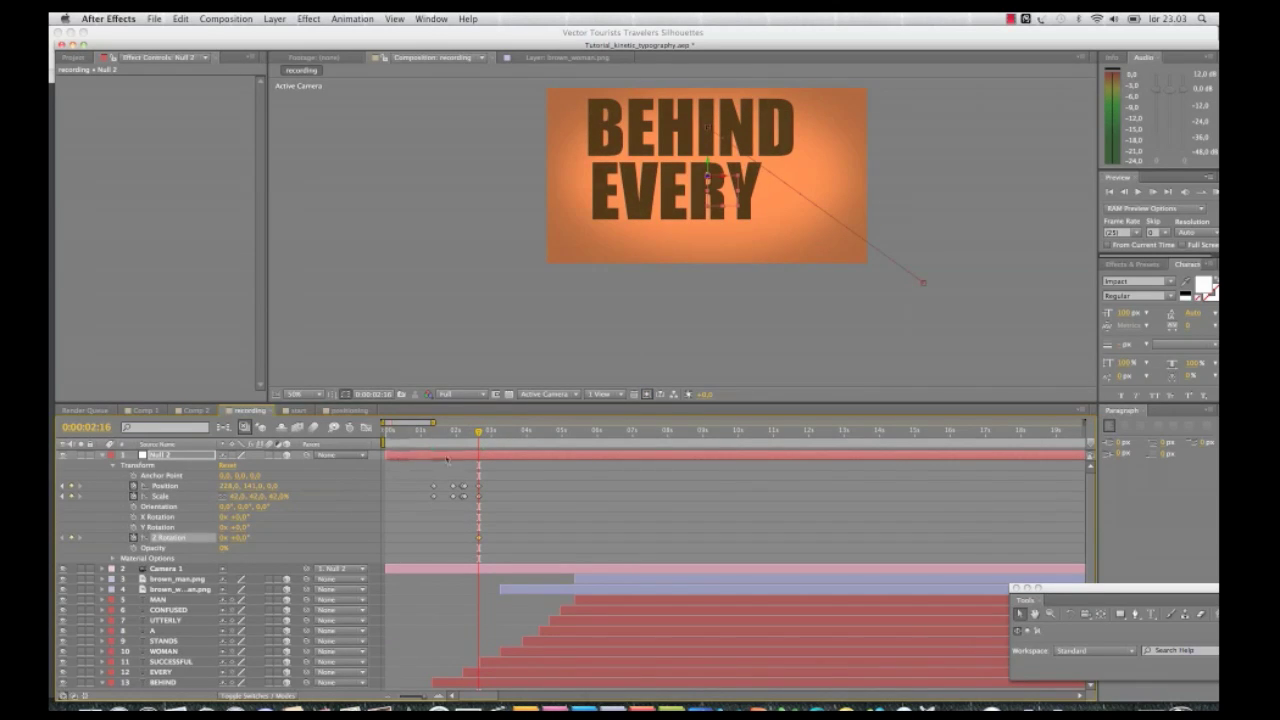
left_click_drag(479, 433, 484, 433)
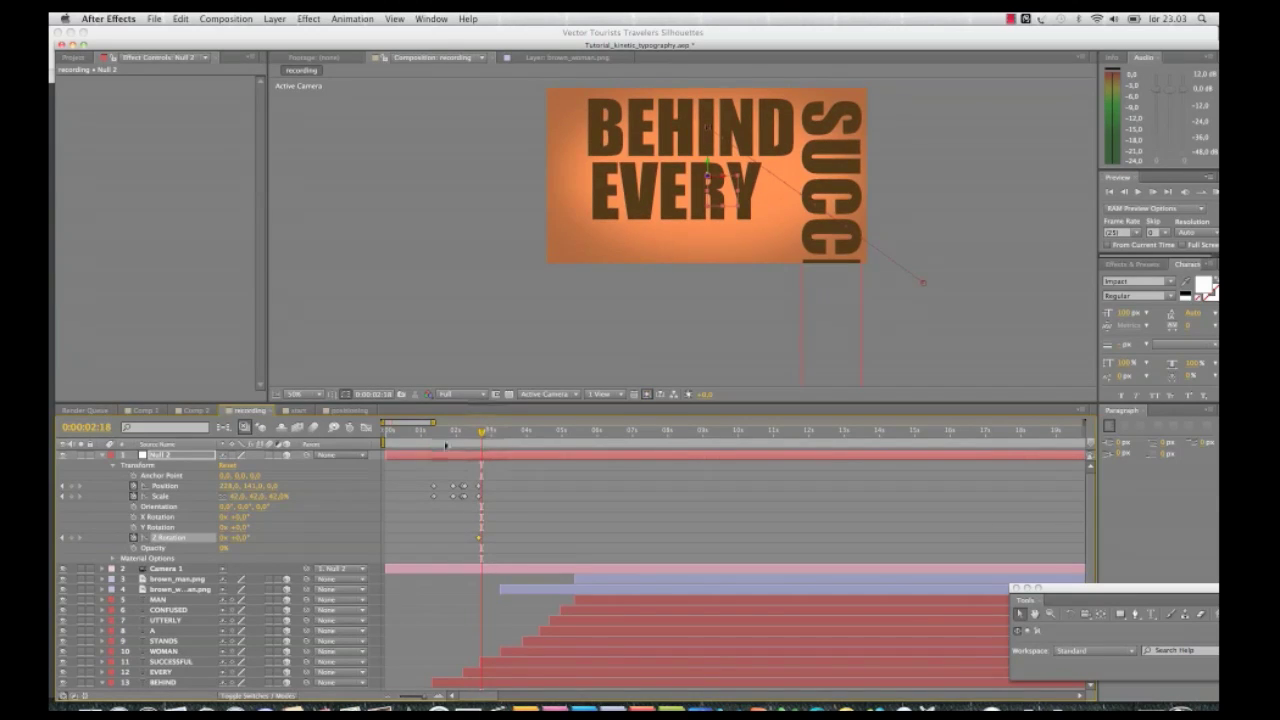
left_click(72, 497)
left_click(72, 486)
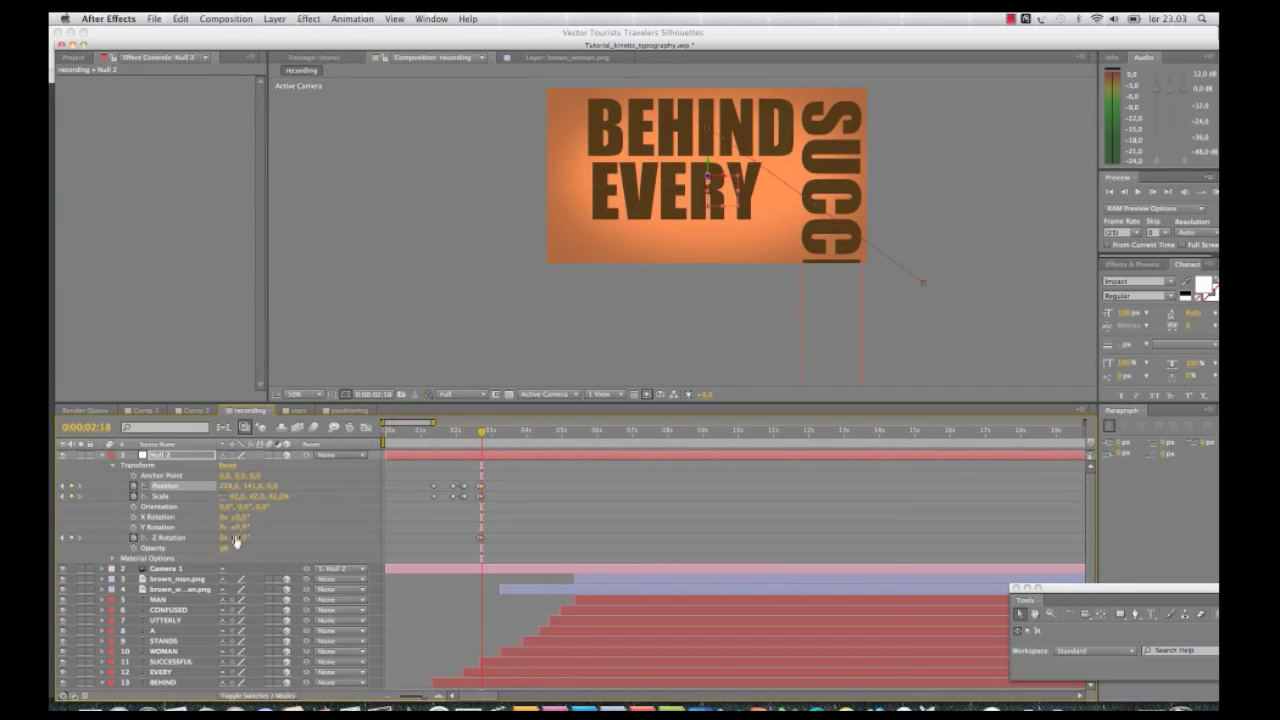
left_click_drag(236, 537, 285, 528)
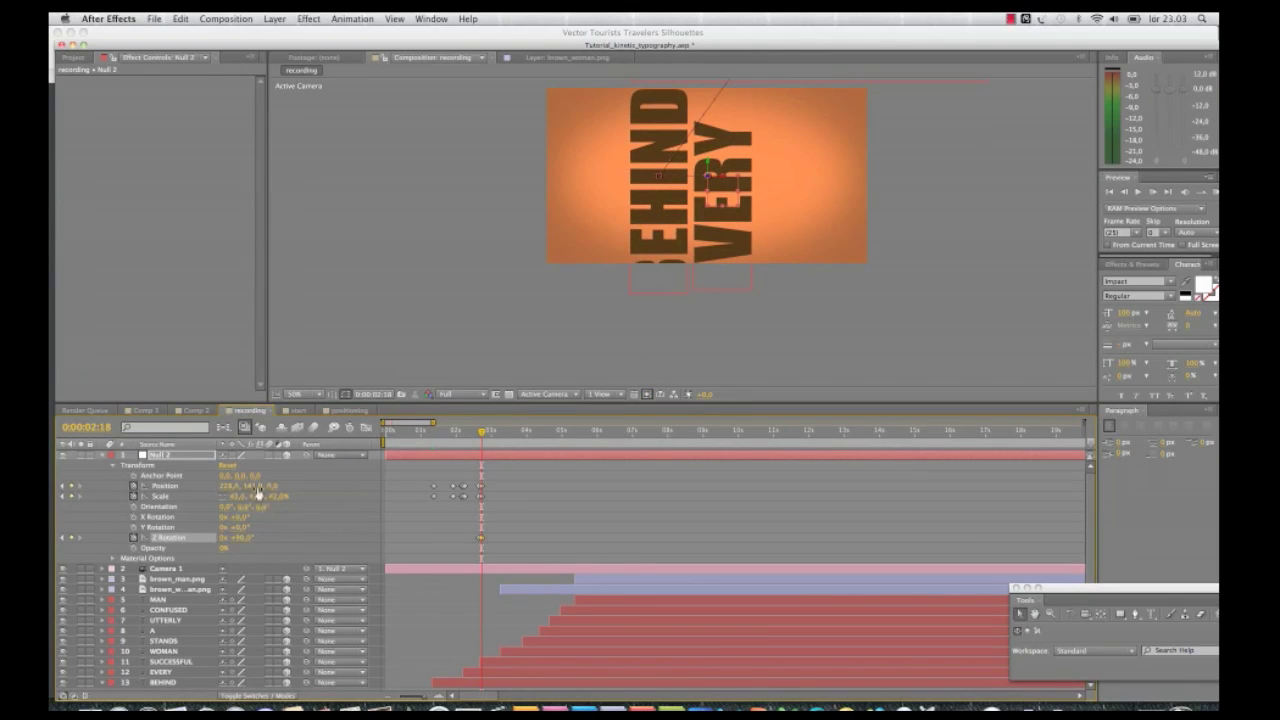
left_click_drag(250, 486, 332, 488)
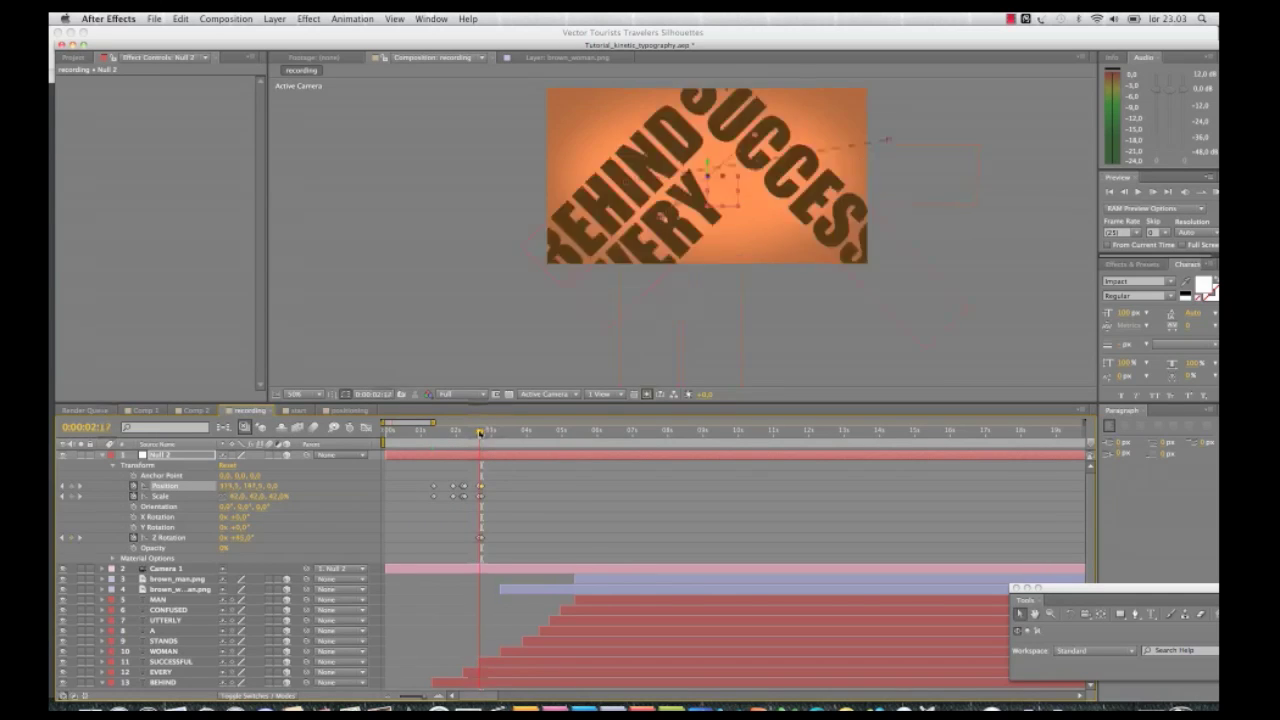
left_click_drag(481, 432, 484, 432)
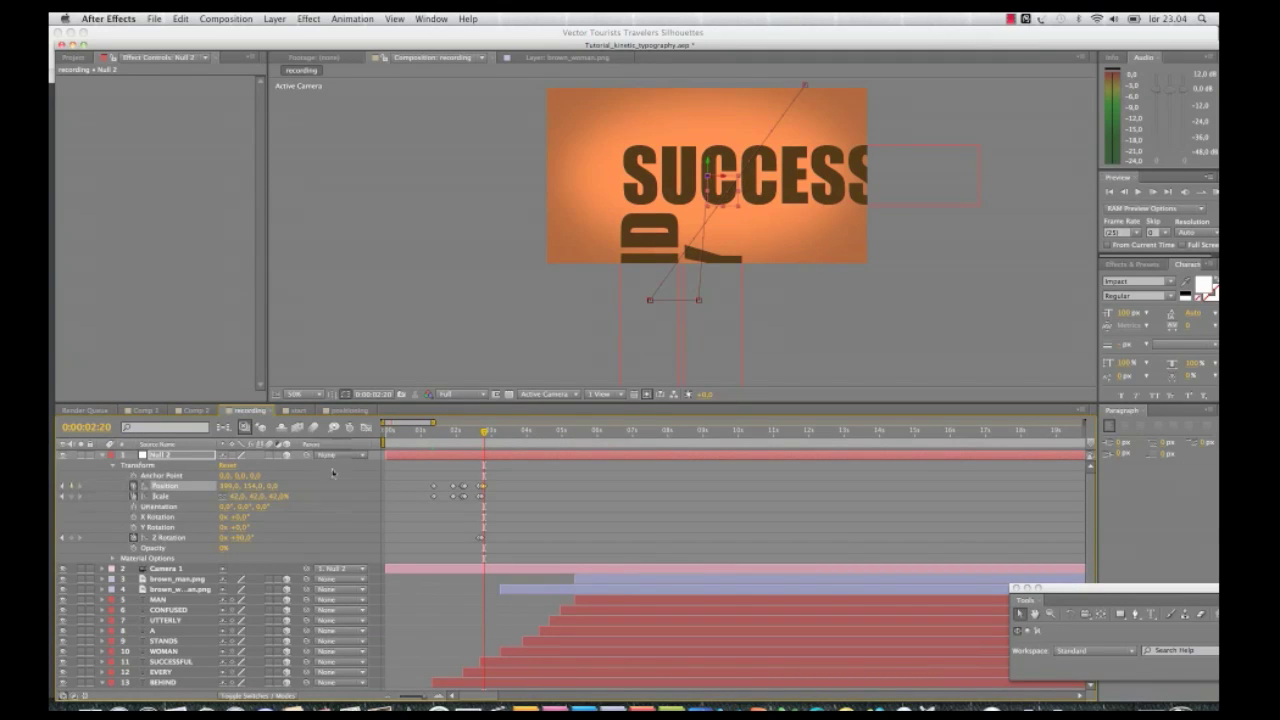
Near 3:03, keyframe Null 2's Position and slide X to pan toward ESSFUL
left_click_drag(486, 432, 495, 433)
left_click(69, 486)
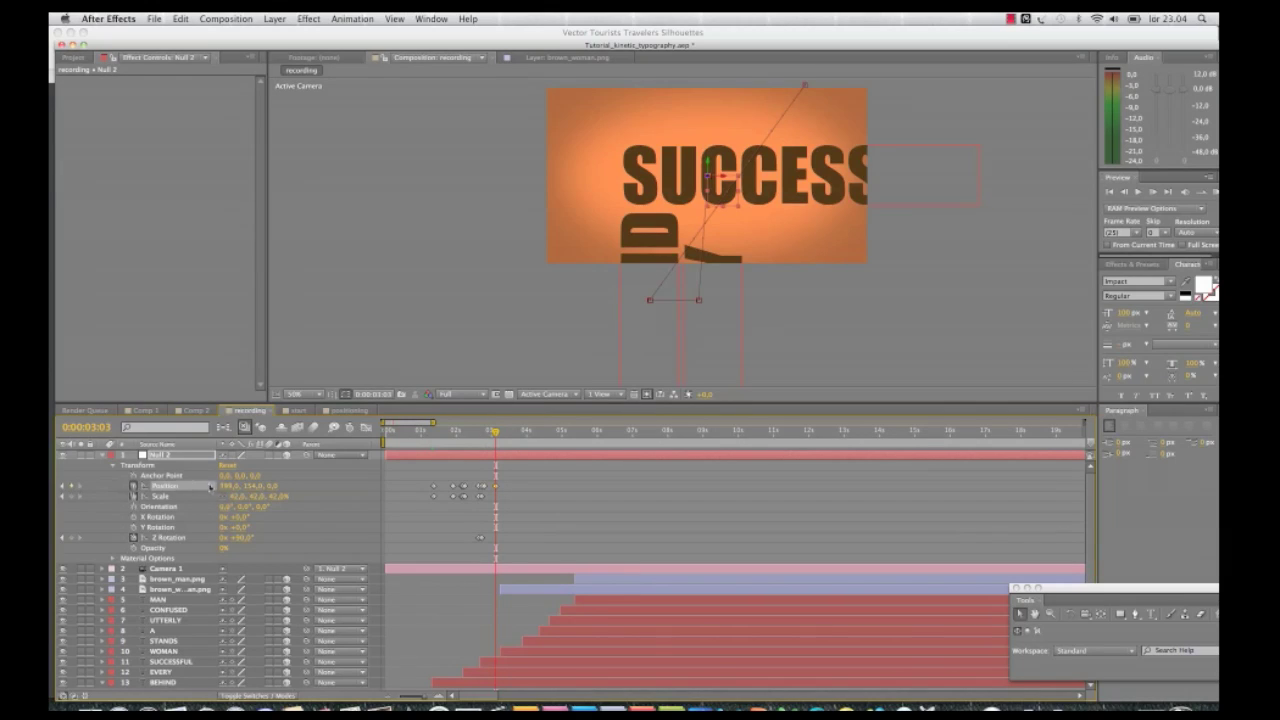
mouse_move(247, 490)
left_mouse_down()
mouse_move(227, 493)
mouse_move(250, 487)
left_mouse_up()
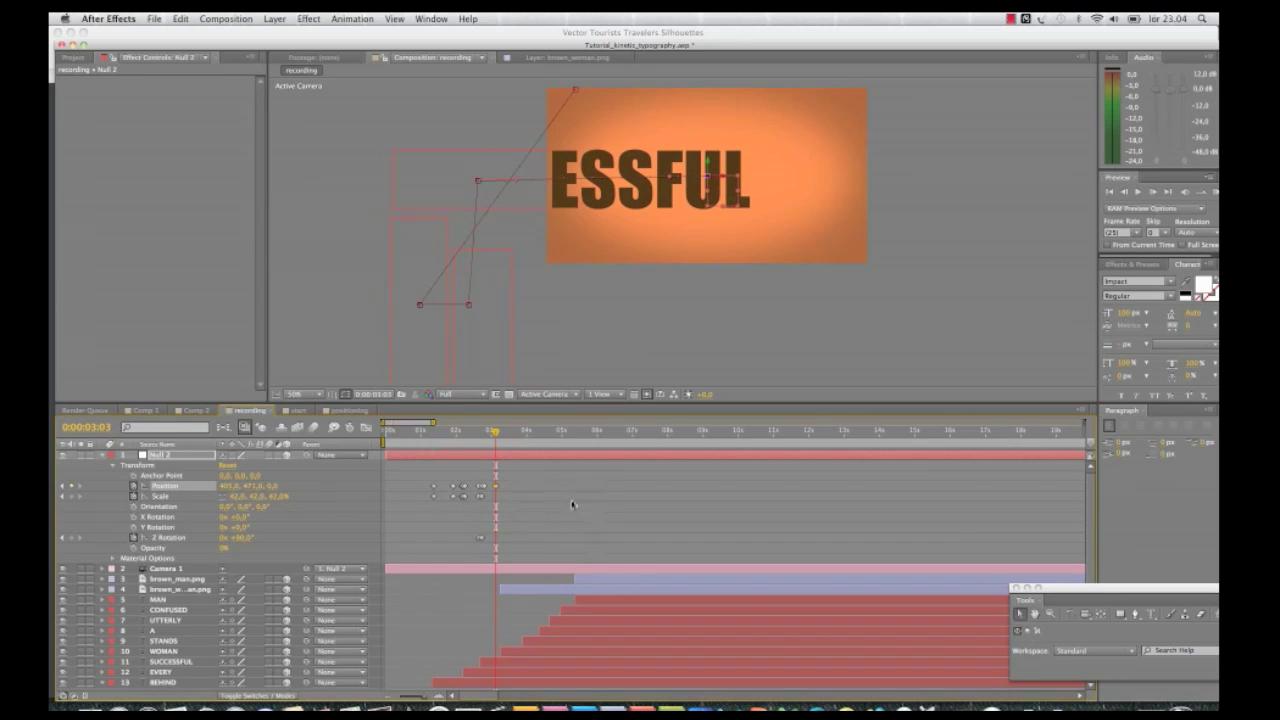
left_click_drag(495, 432, 497, 433)
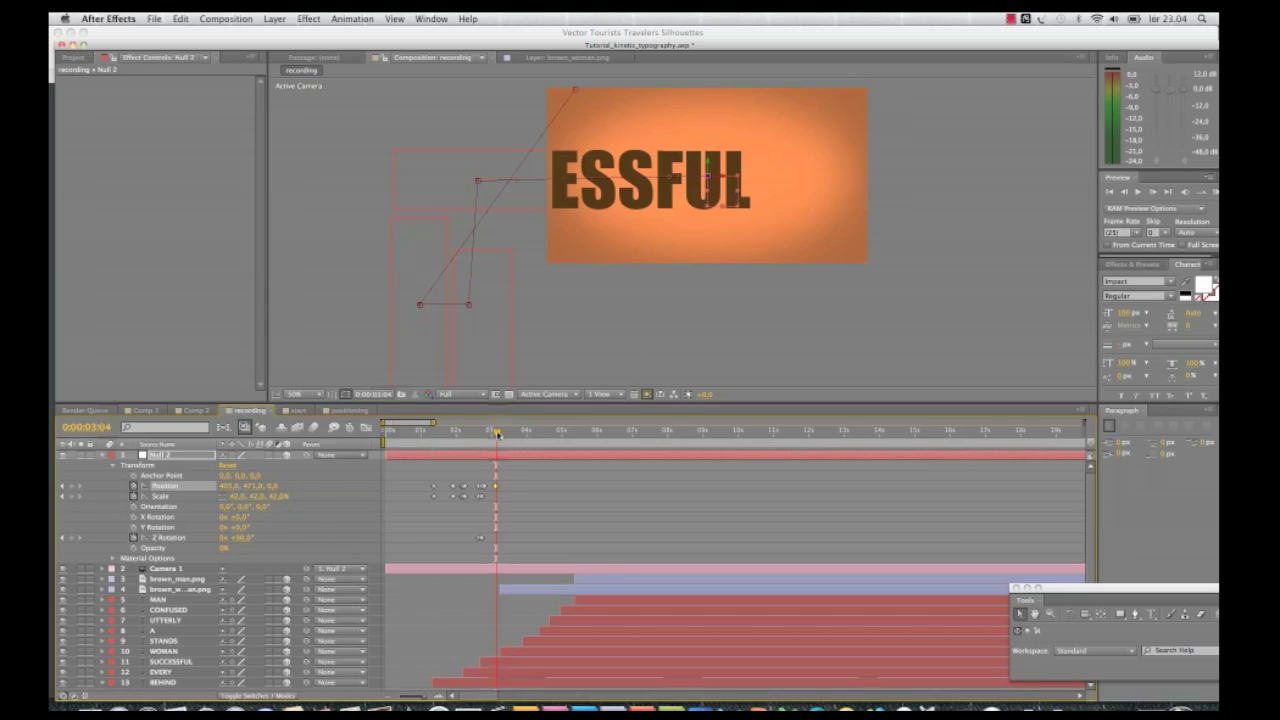
Add holding Position, Scale and Z Rotation keyframes on Null 2 at 3:08
left_click(74, 496)
left_click(72, 538)
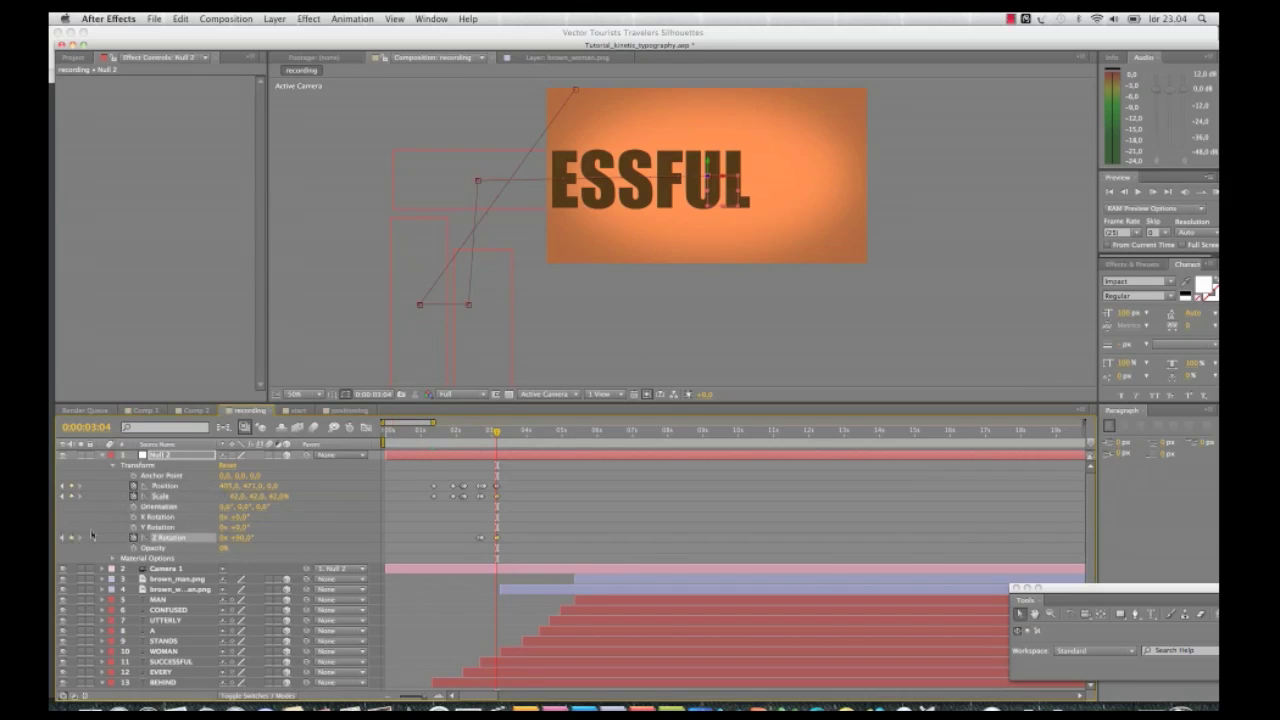
left_click_drag(500, 437, 507, 438)
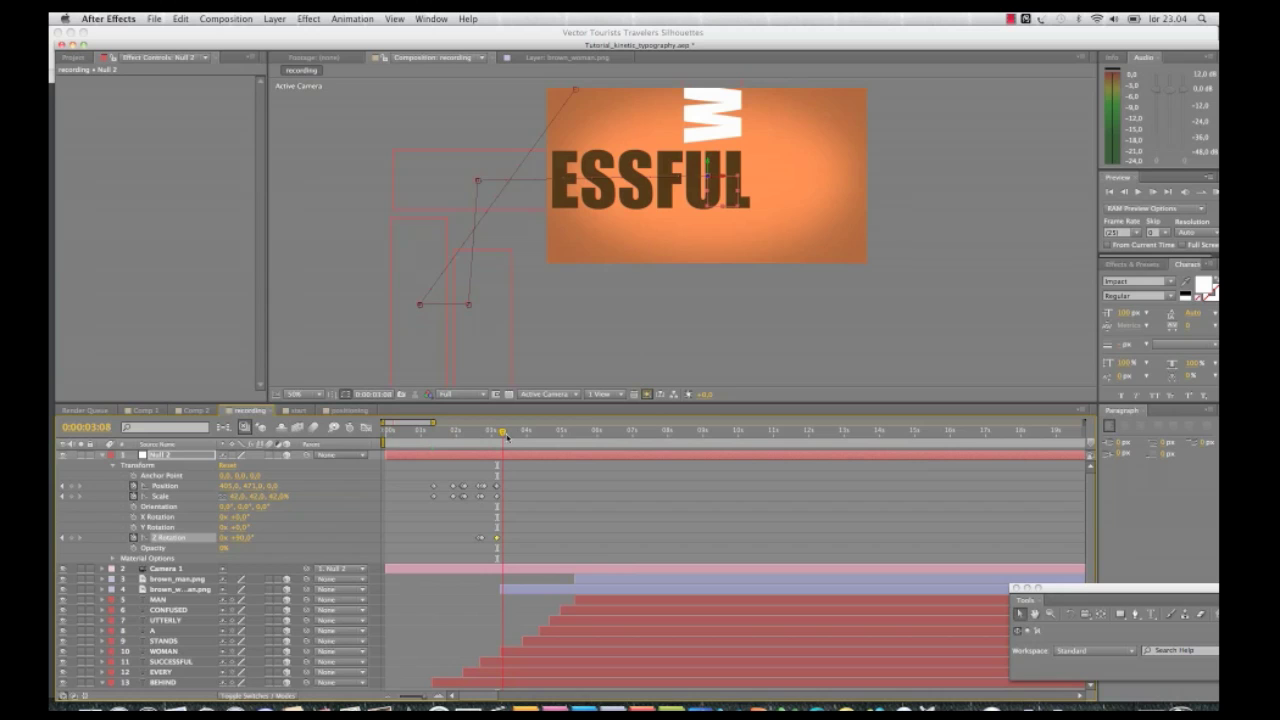
left_click(71, 486)
left_click(71, 496)
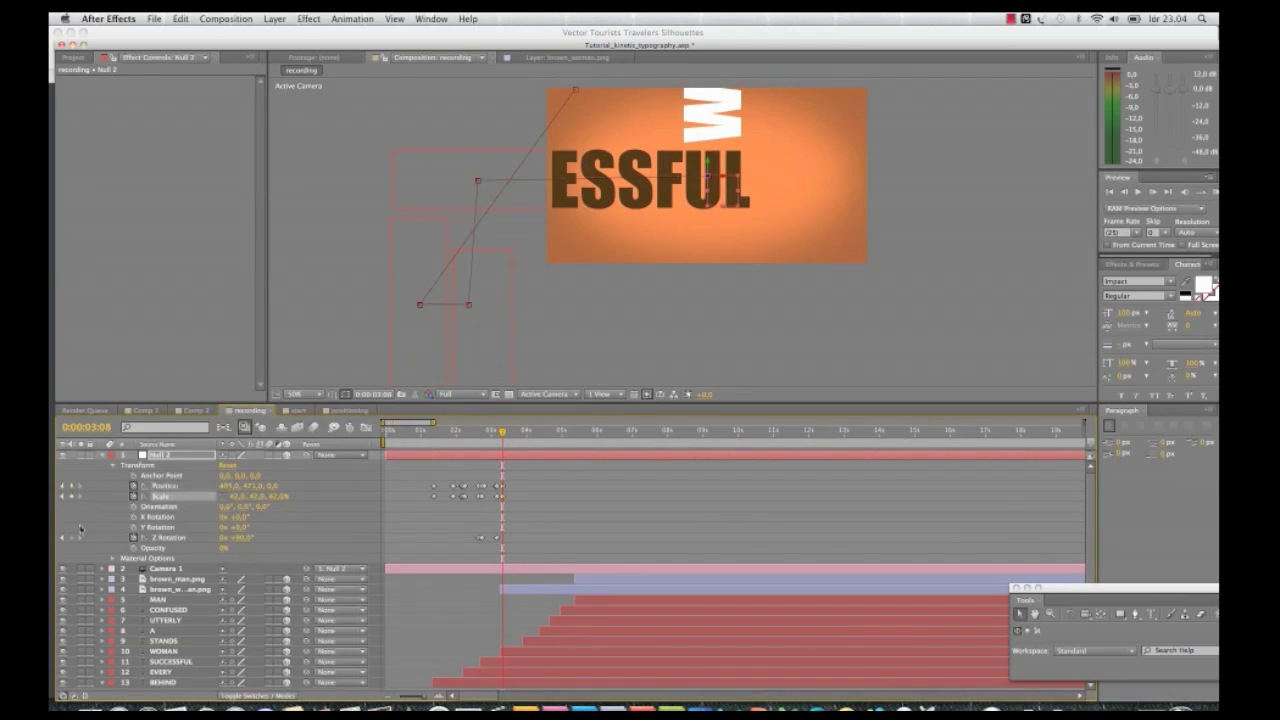
left_click(72, 539)
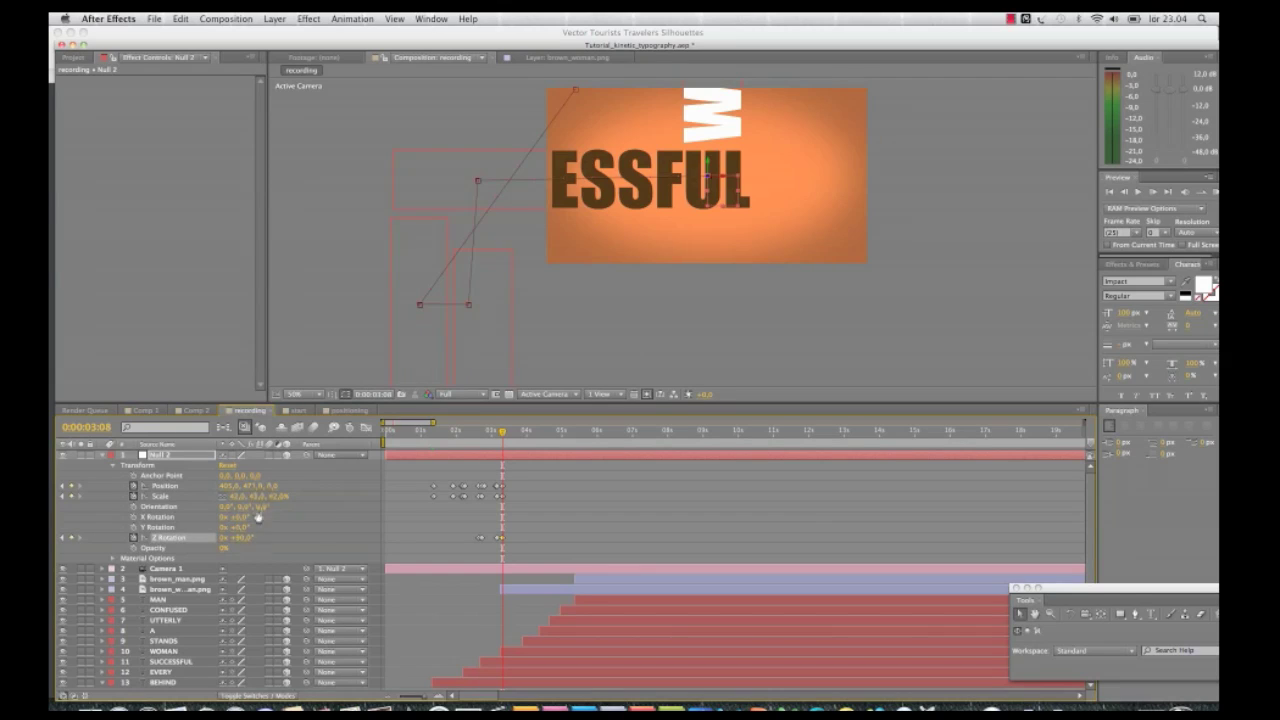
Return Null 2's Z Rotation to 0° and shift its Position to centre WOMAN
left_click_drag(240, 537, 188, 538)
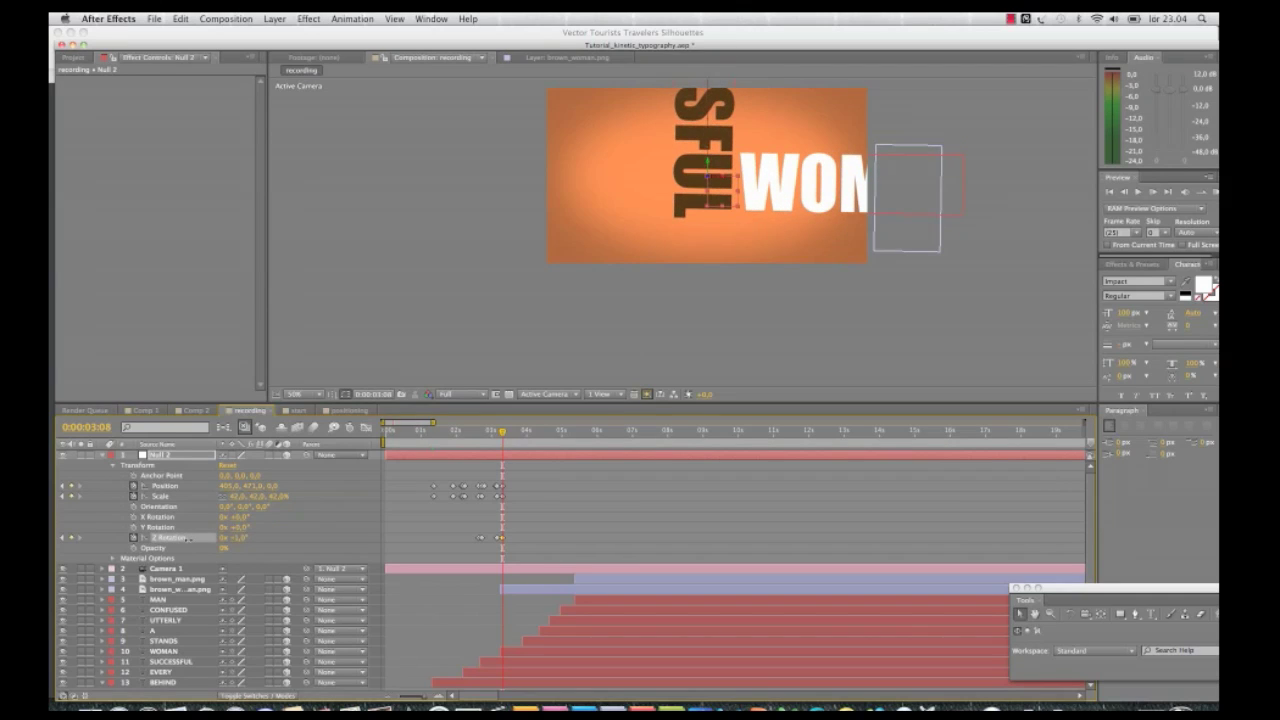
left_click_drag(189, 539, 188, 539)
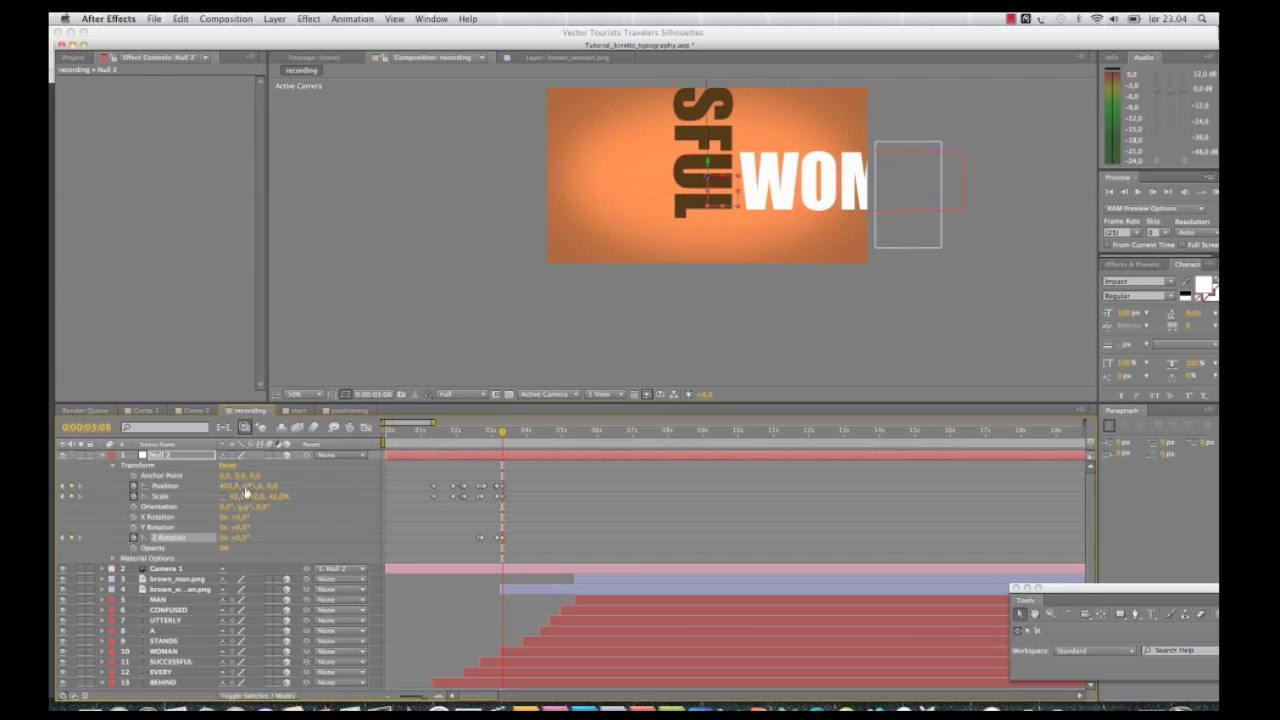
left_click_drag(246, 489, 351, 486)
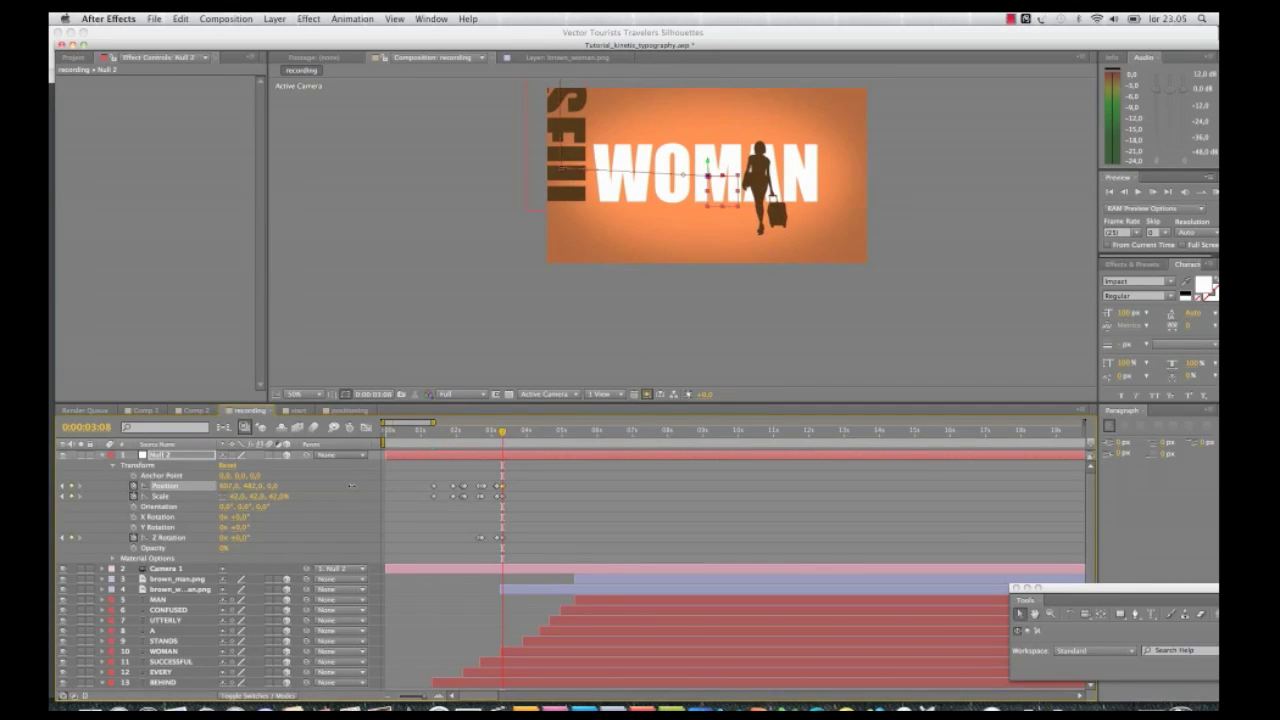
left_click(500, 432)
left_click_drag(500, 432, 504, 432)
left_click(489, 434)
mouse_move(489, 434)
left_mouse_down()
mouse_move(428, 434)
mouse_move(508, 441)
left_mouse_up()
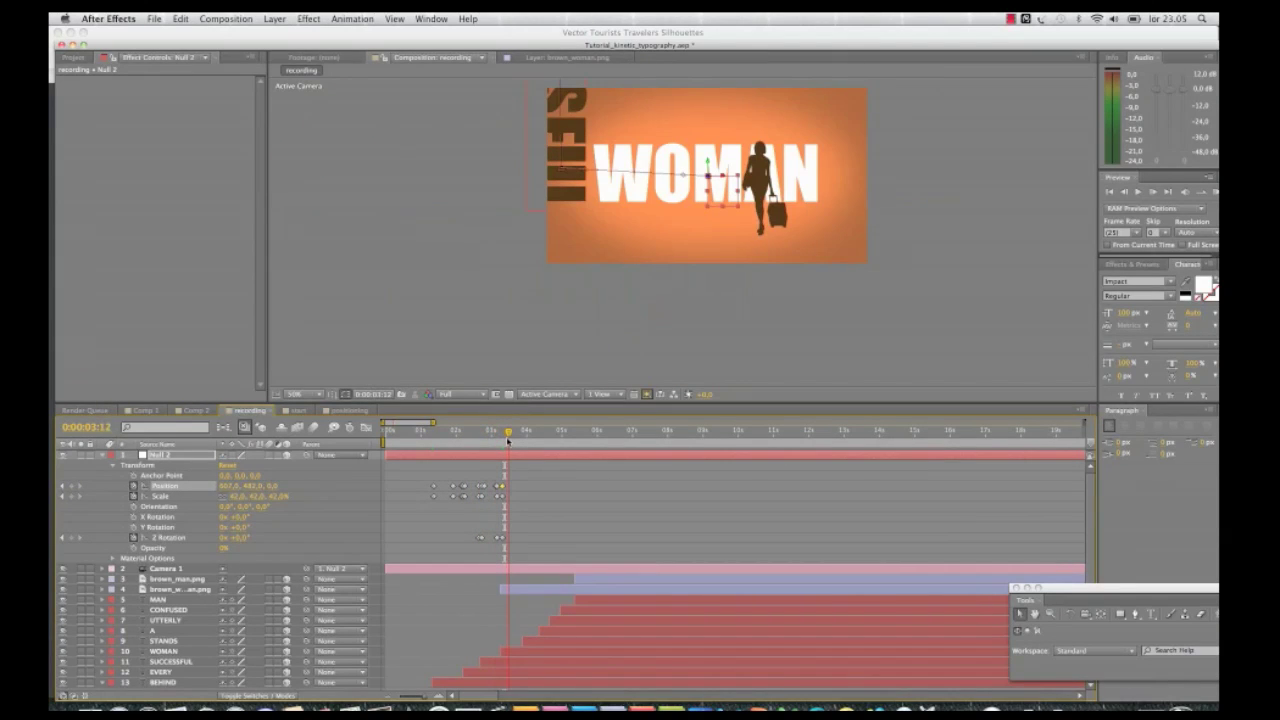